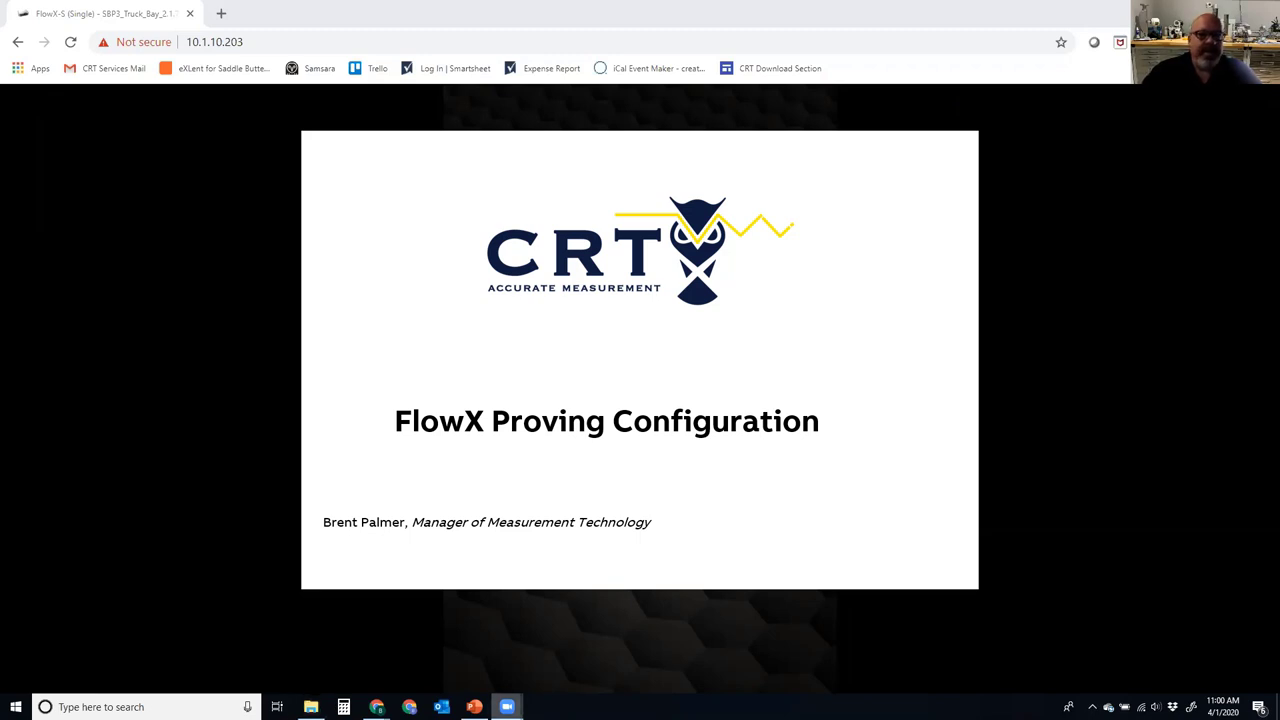
Switch to PowerPoint, present the FlowX Proving Configuration title slide full screen, and end the slide show.
{"action": "left_click", "coordinate": [474, 707]}
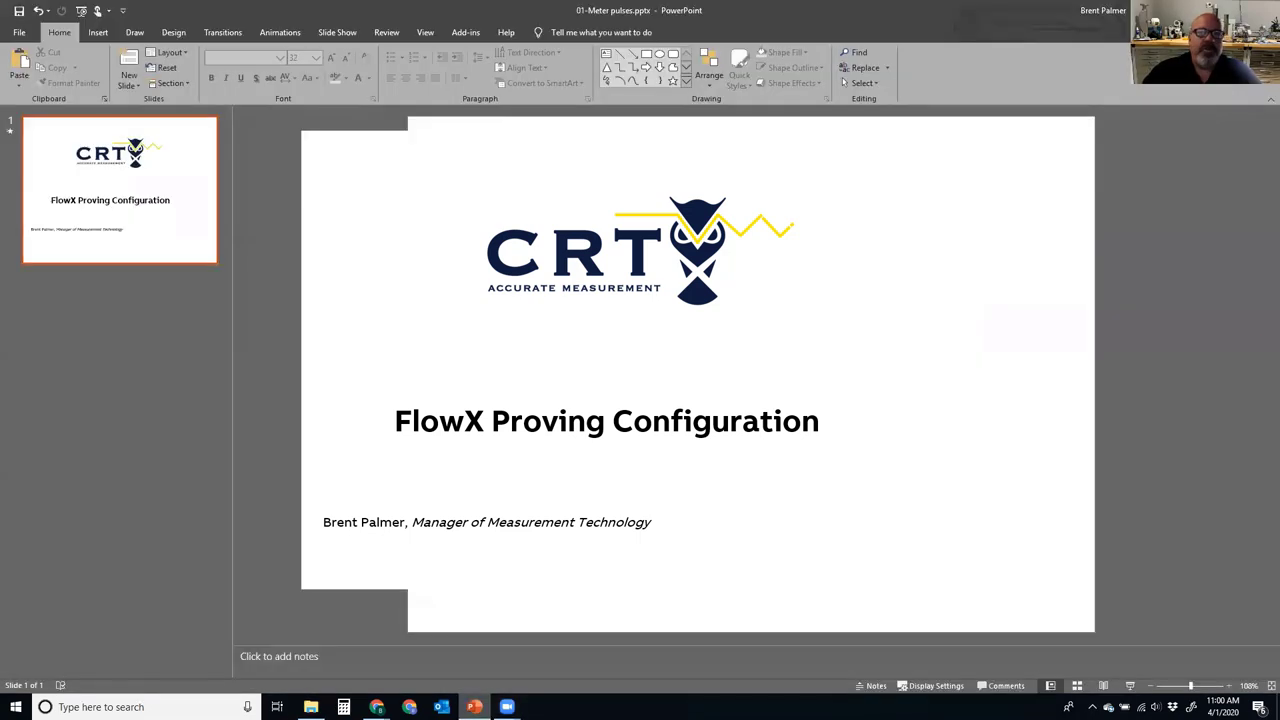
{"action": "left_click", "coordinate": [1130, 686]}
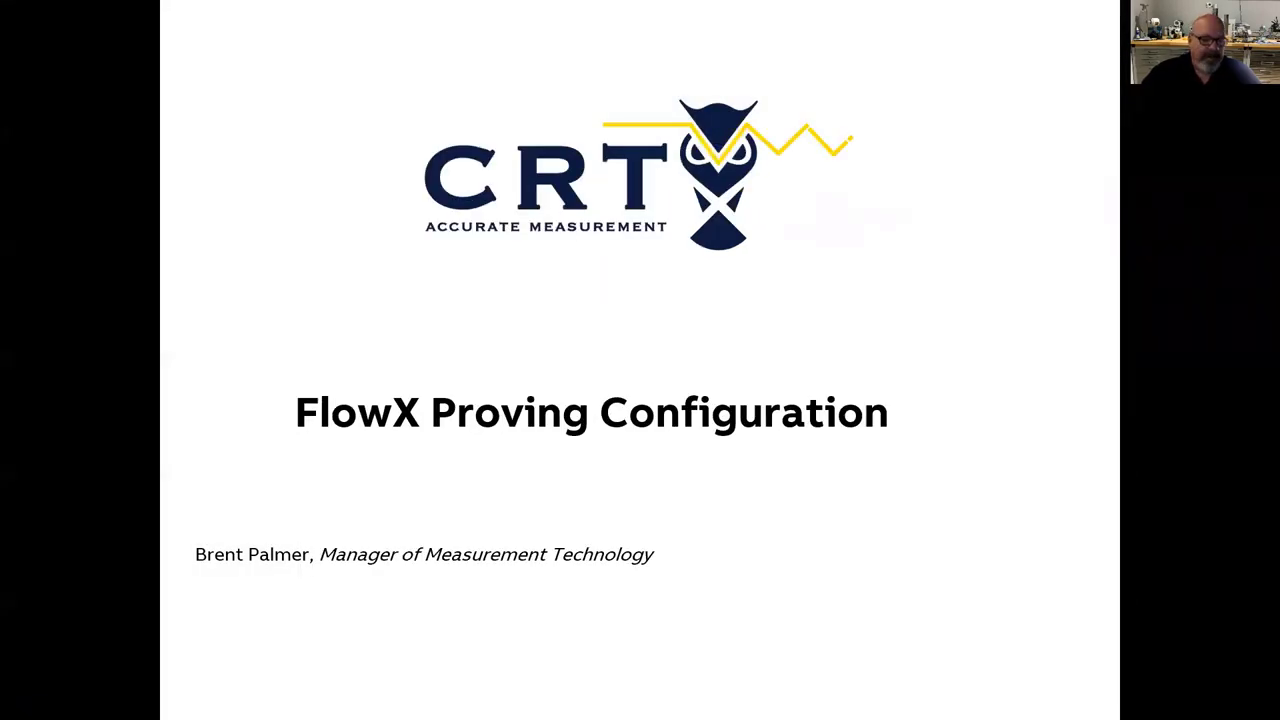
{"action": "key", "text": "Escape"}
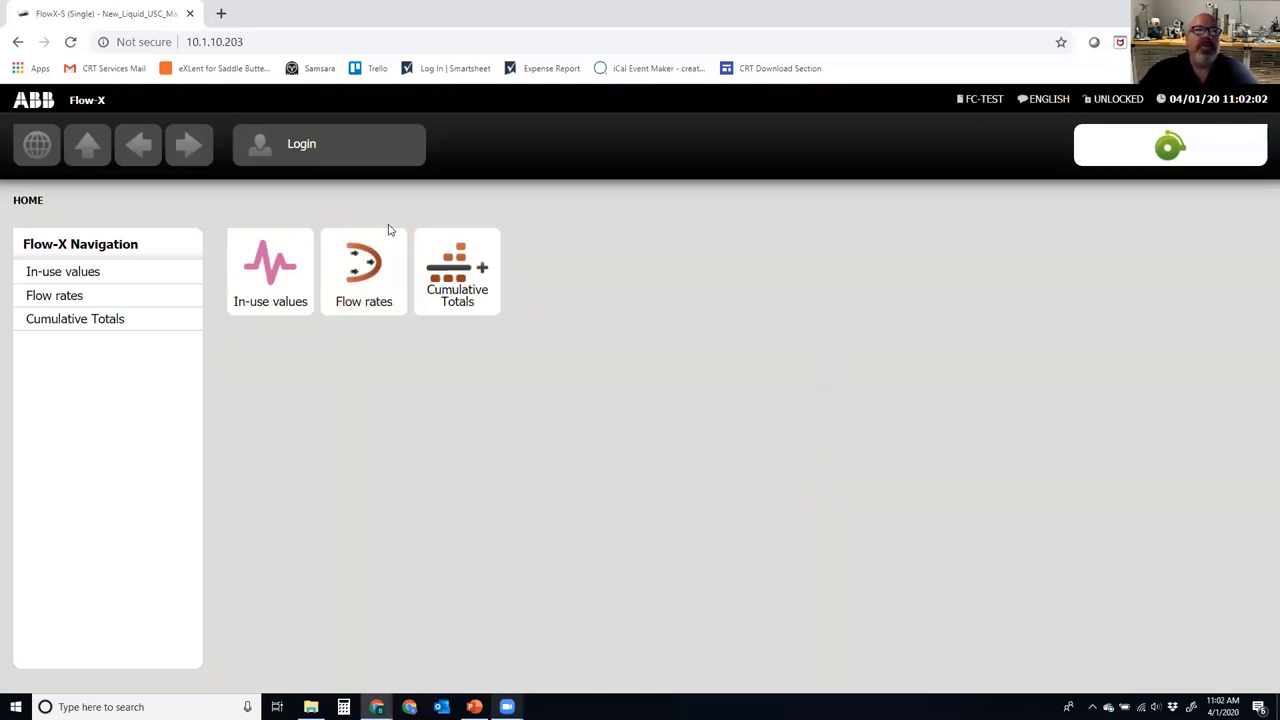
Log in to the Flow-X web interface in the browser, entering the account's user name and password.
{"action": "left_click", "coordinate": [357, 164]}
{"action": "type", "text": "a"}
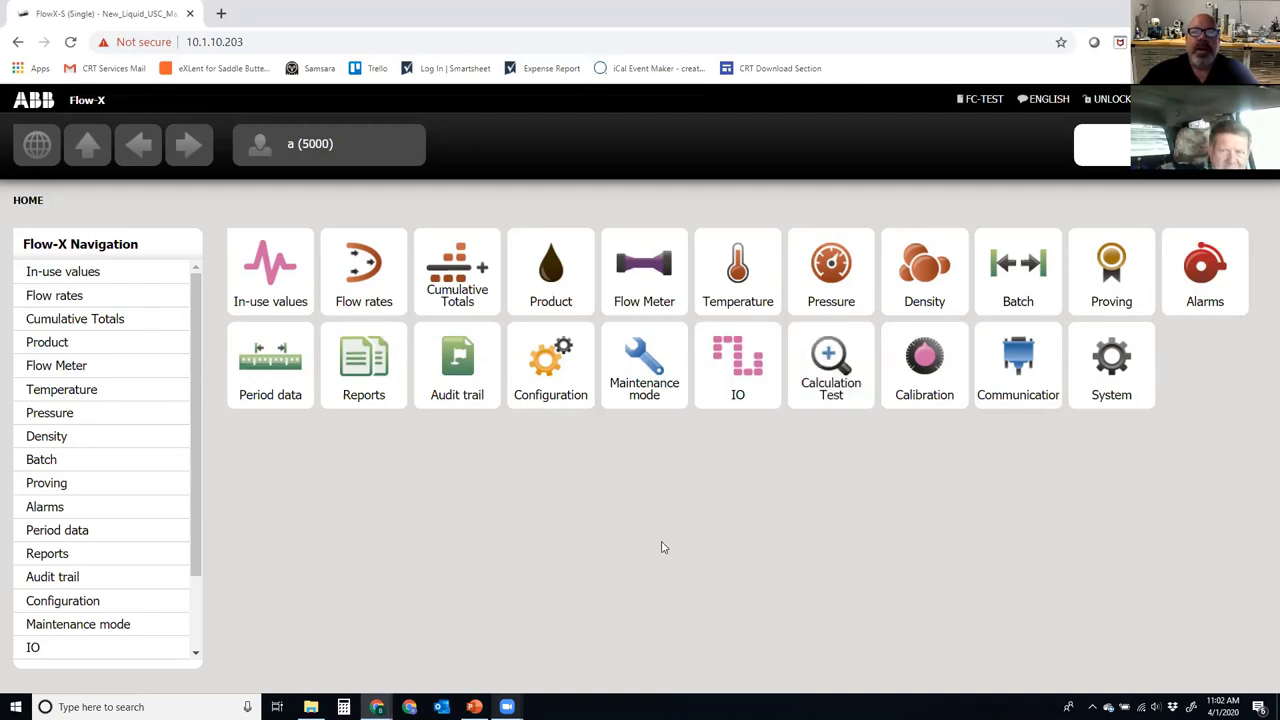
Set the flow computer type to Proving / run in the common settings of the overall setup configuration.
{"action": "left_click", "coordinate": [524, 373]}
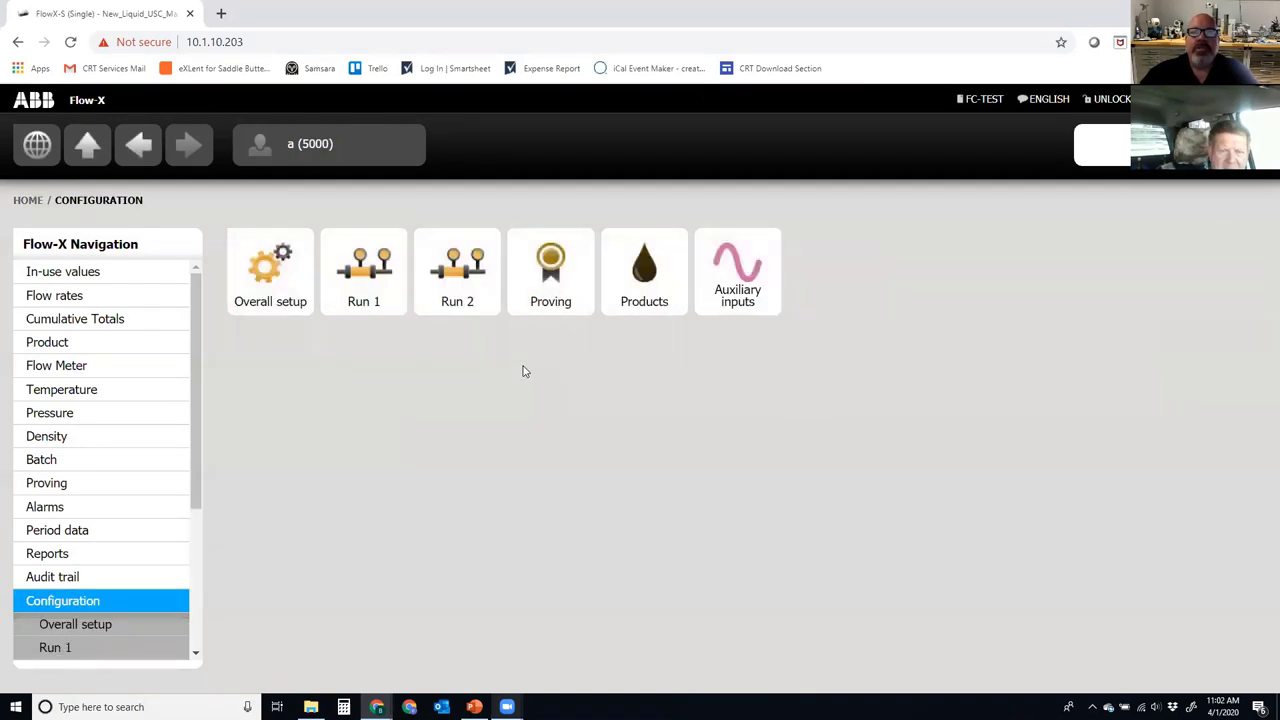
{"action": "left_click", "coordinate": [284, 304]}
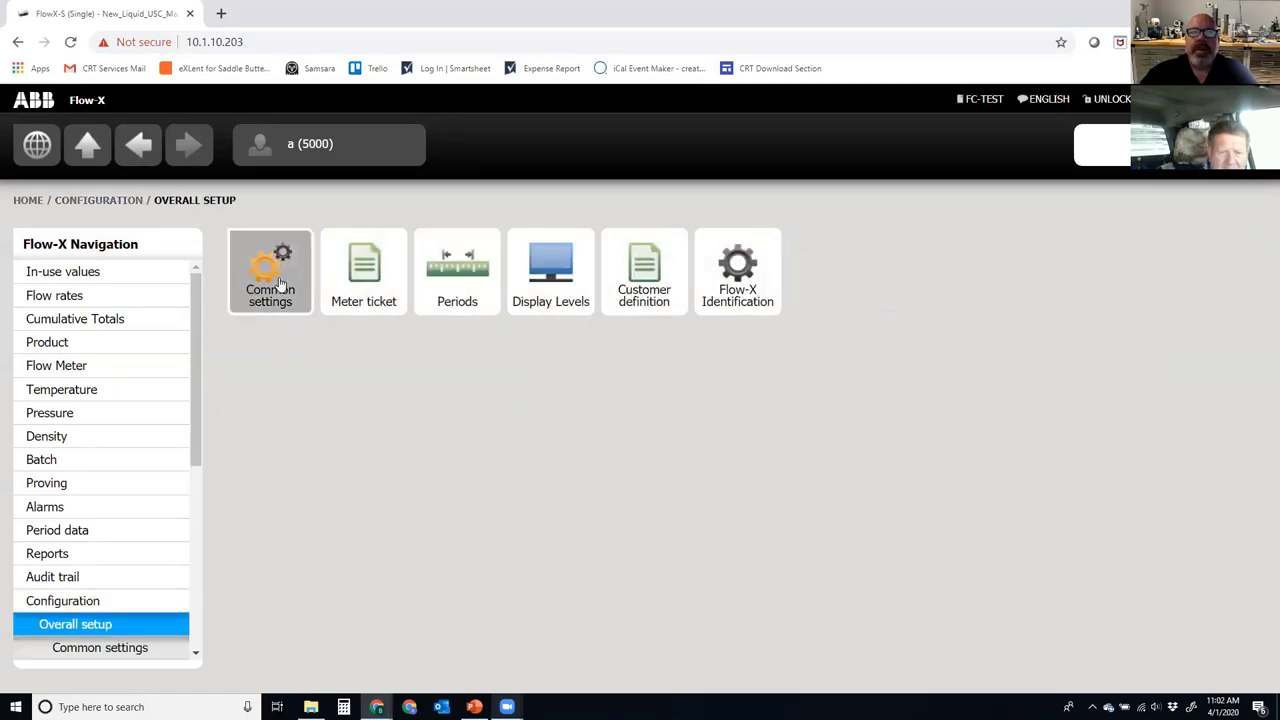
{"action": "left_click", "coordinate": [280, 285]}
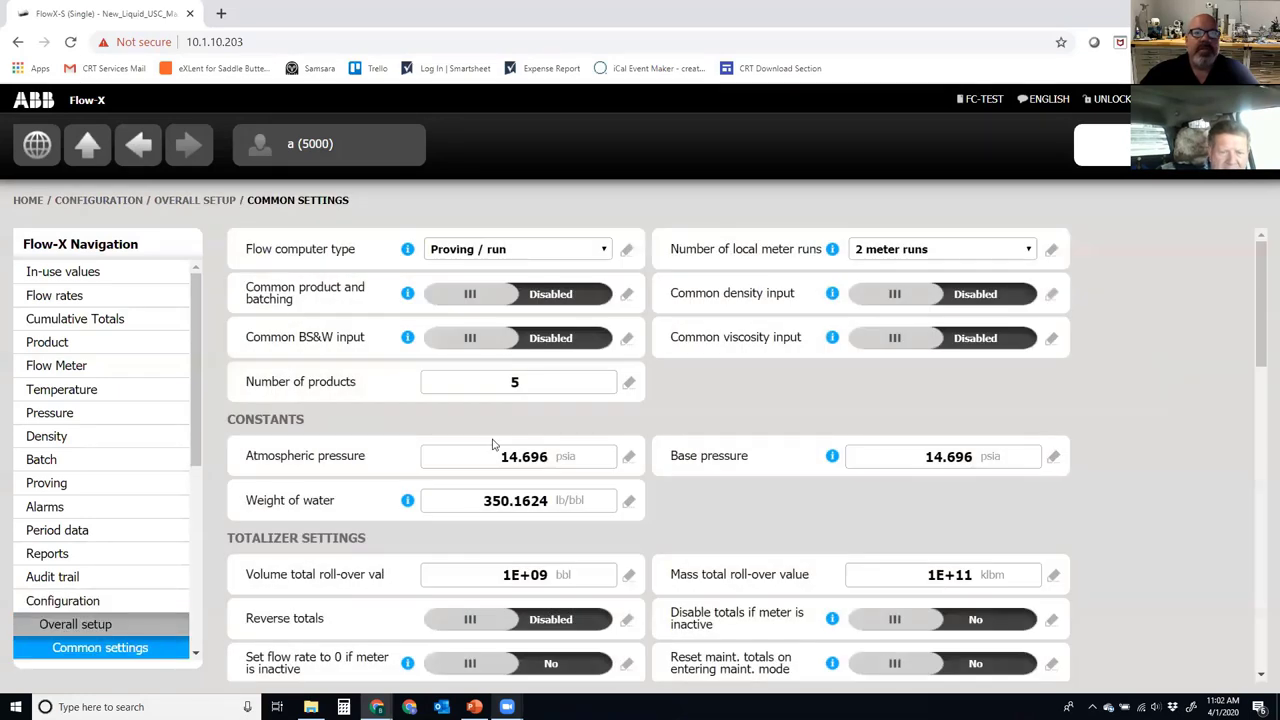
{"action": "left_click", "coordinate": [505, 254]}
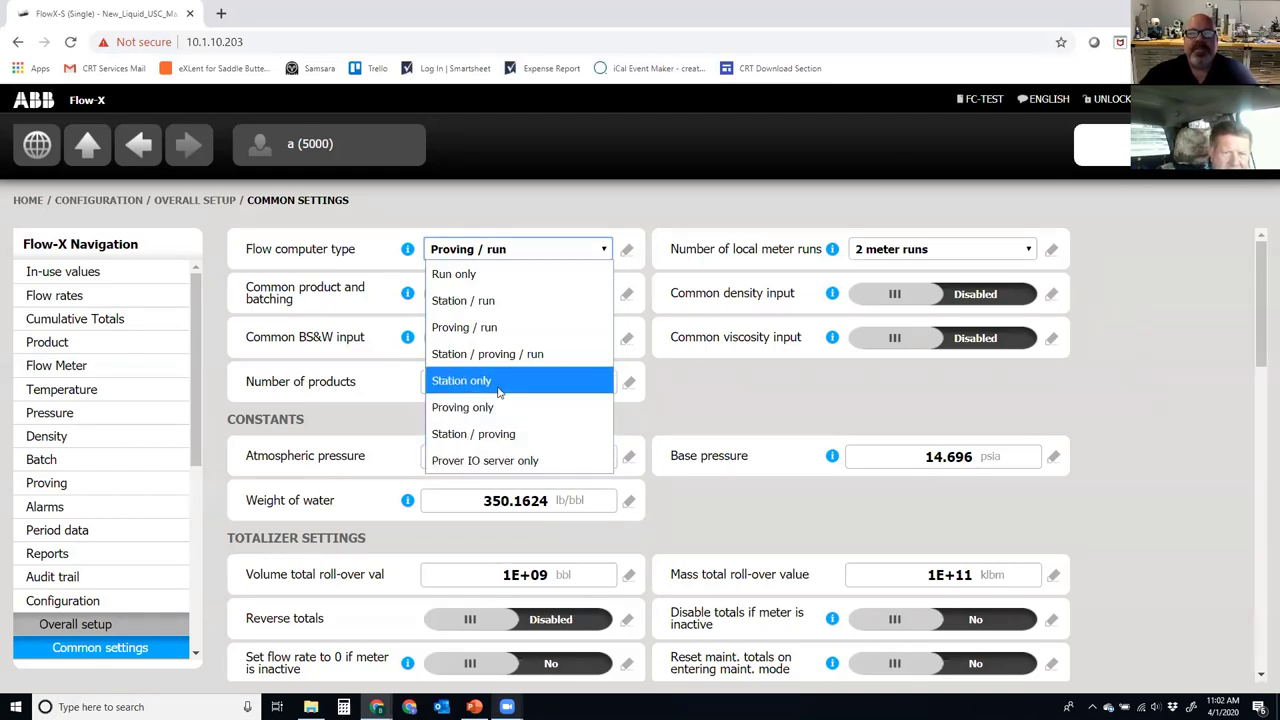
{"action": "left_click", "coordinate": [532, 332]}
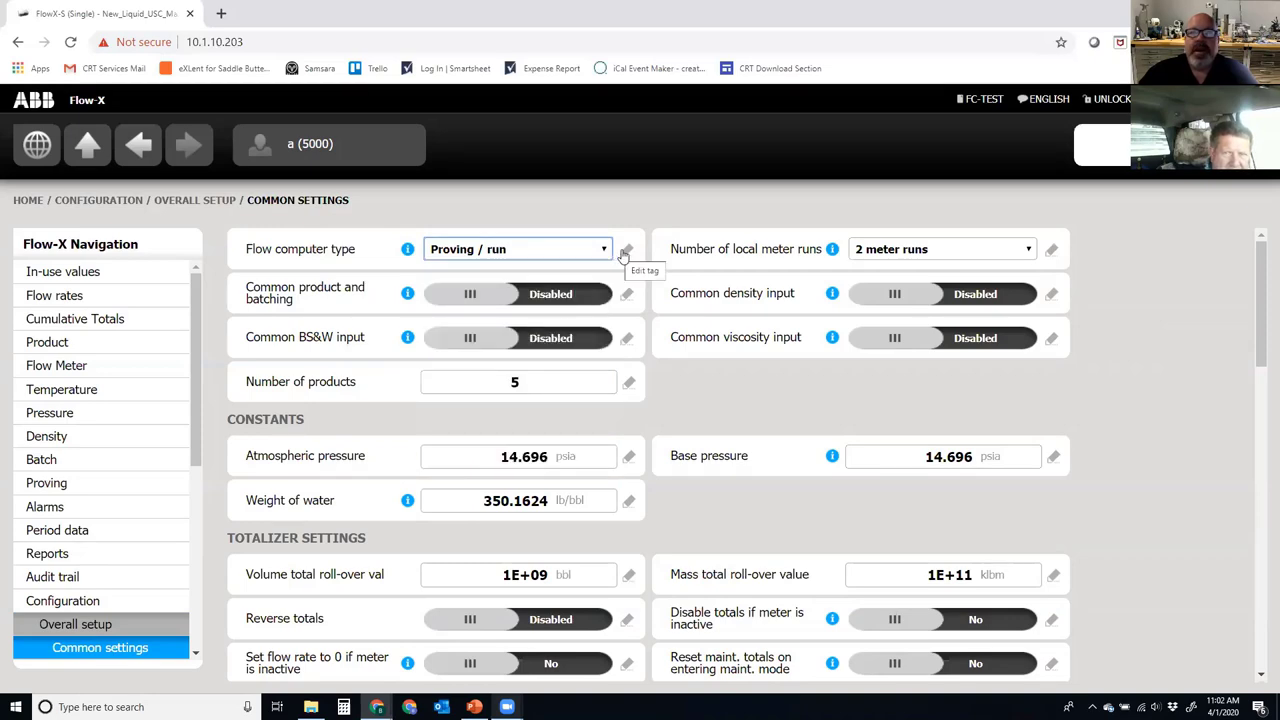
Check the digital IO assignments of IO Module 1's configuration and open that module's Digital IO settings.
{"action": "left_click", "coordinate": [36, 145]}
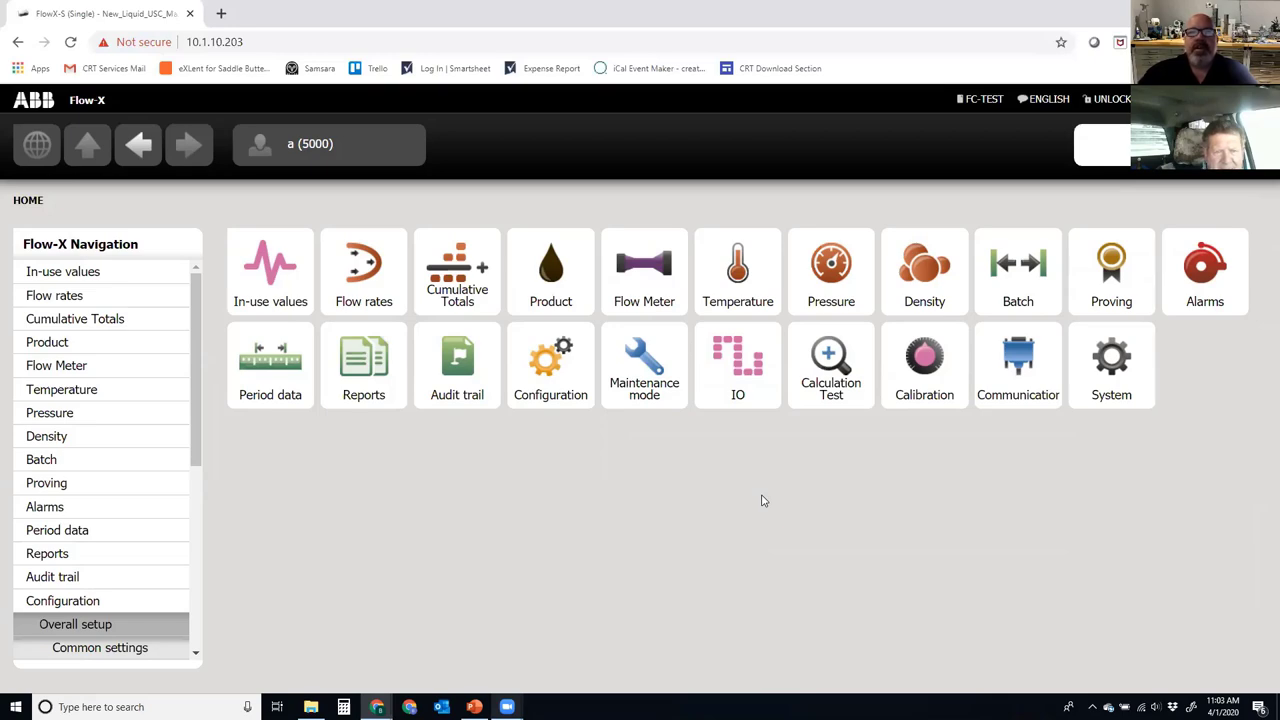
{"action": "left_click", "coordinate": [712, 370]}
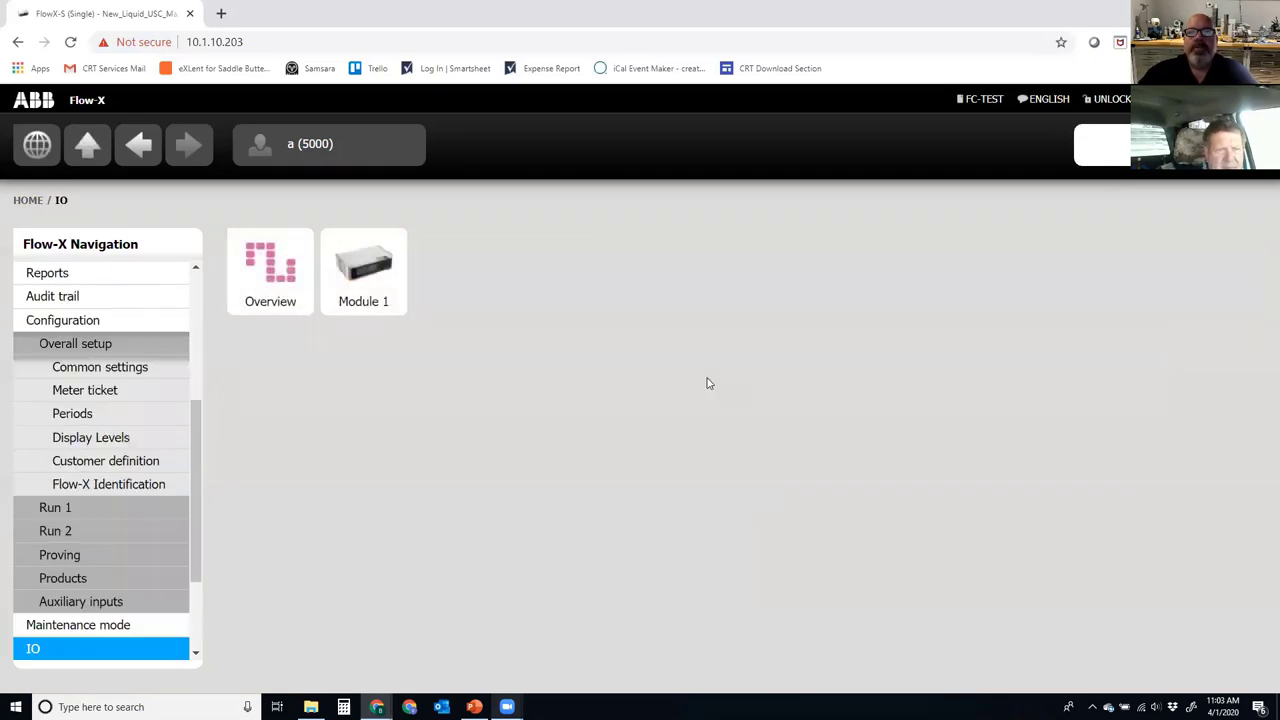
{"action": "left_click", "coordinate": [366, 280]}
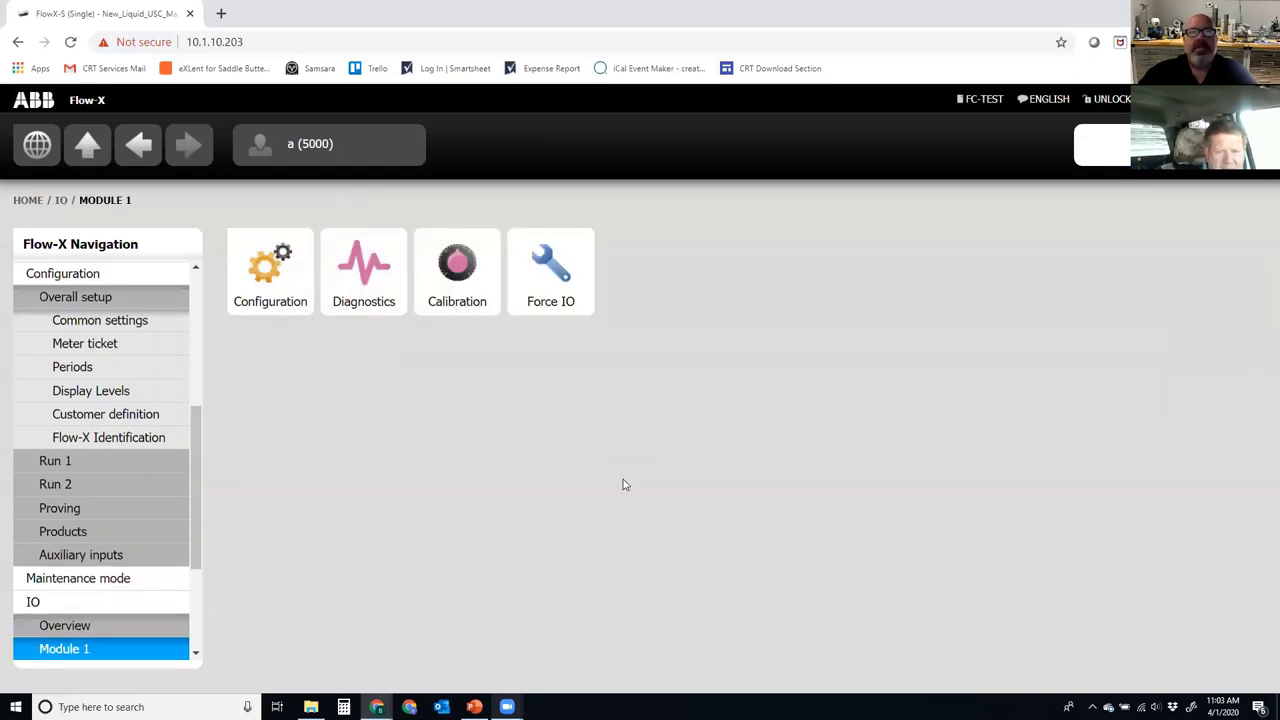
{"action": "left_click", "coordinate": [289, 299]}
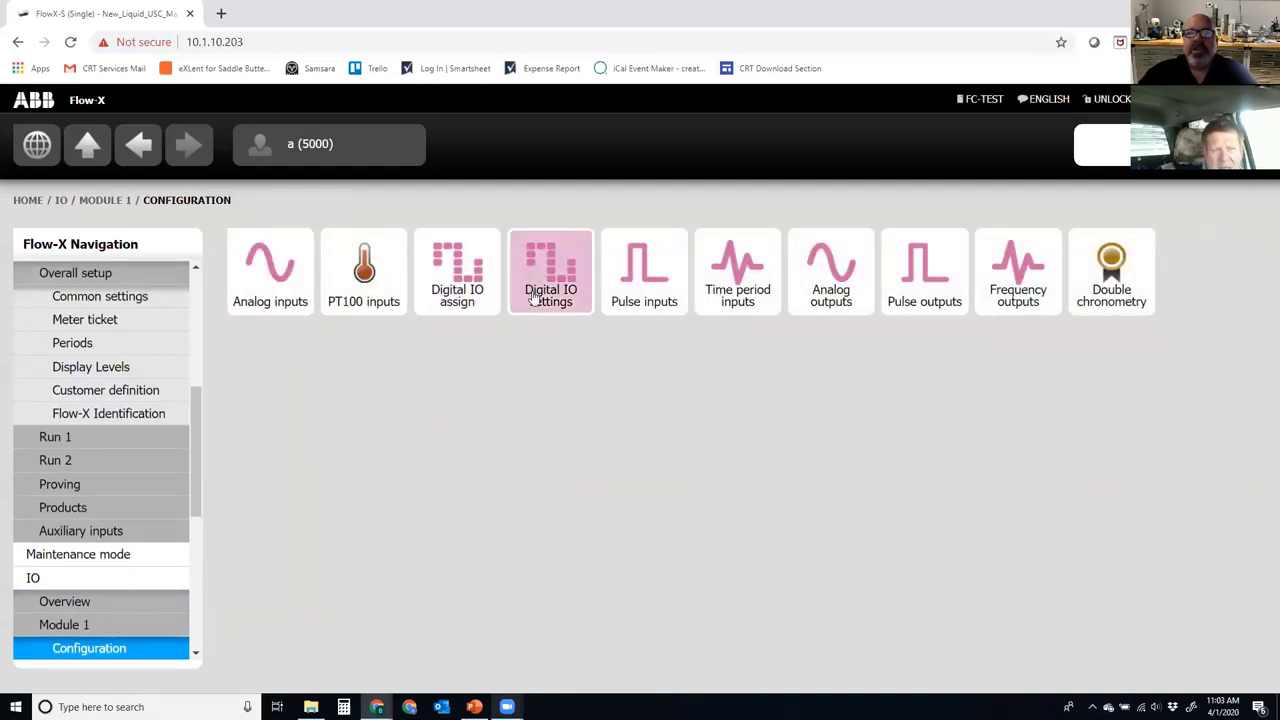
{"action": "left_click", "coordinate": [474, 305]}
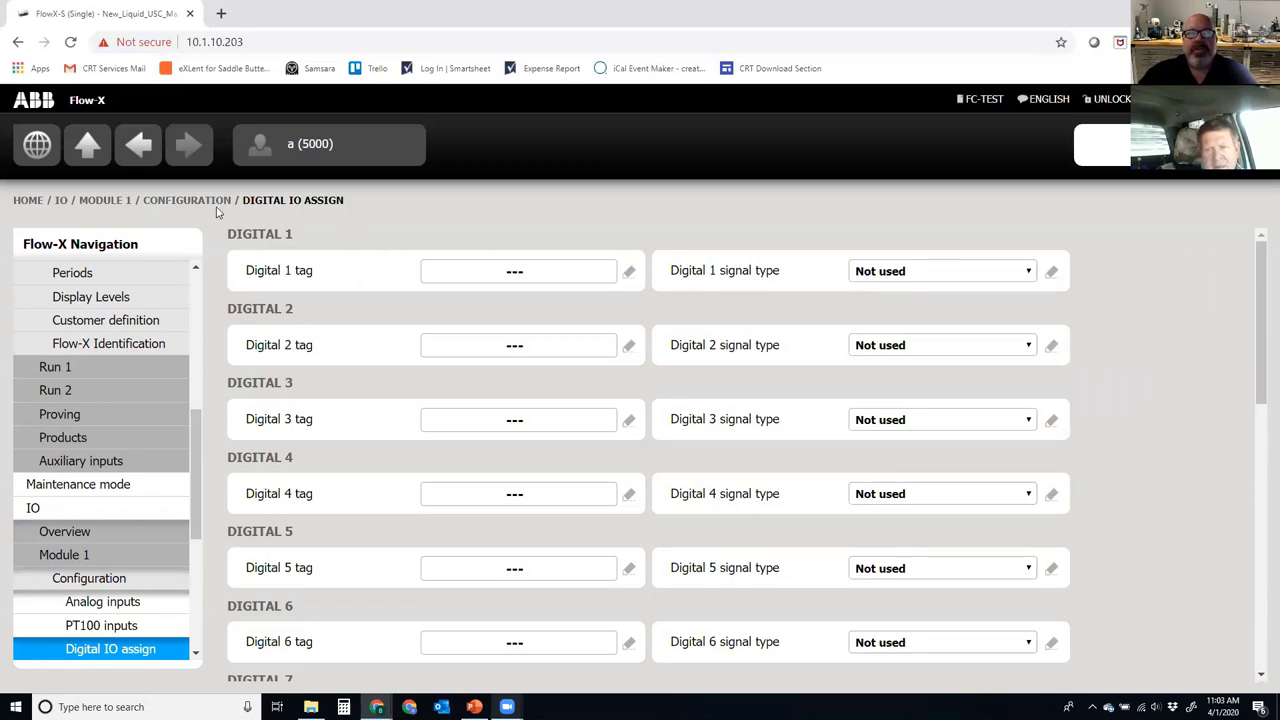
{"action": "left_click", "coordinate": [137, 150]}
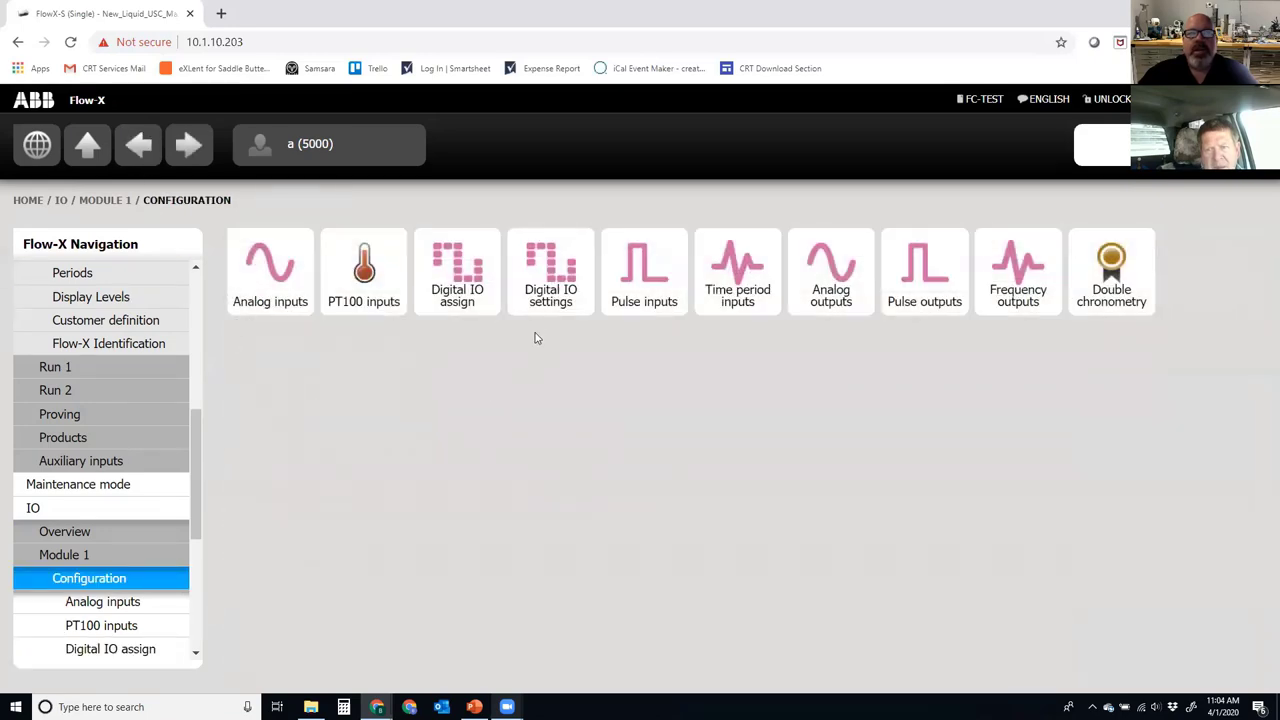
{"action": "left_click", "coordinate": [551, 285]}
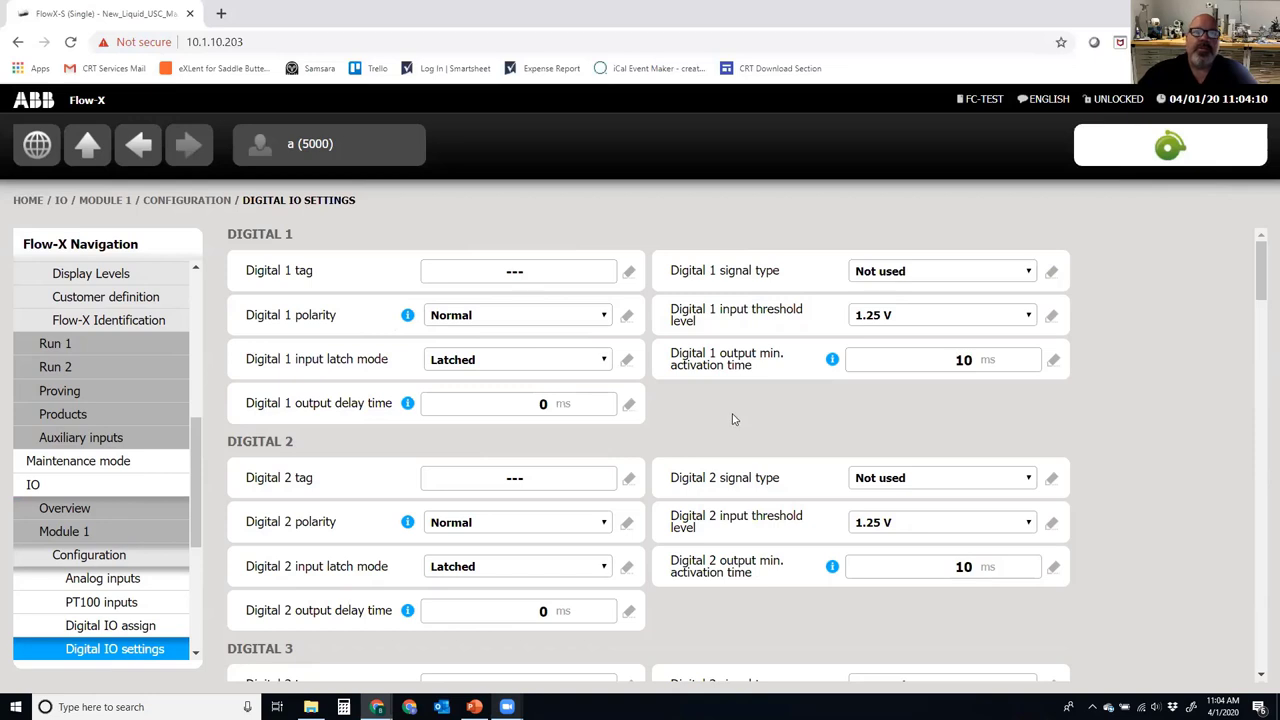
Set Digital 1's tag to "Meter pulse" and its signal type to Pulse input 1A.
{"action": "left_click", "coordinate": [490, 277]}
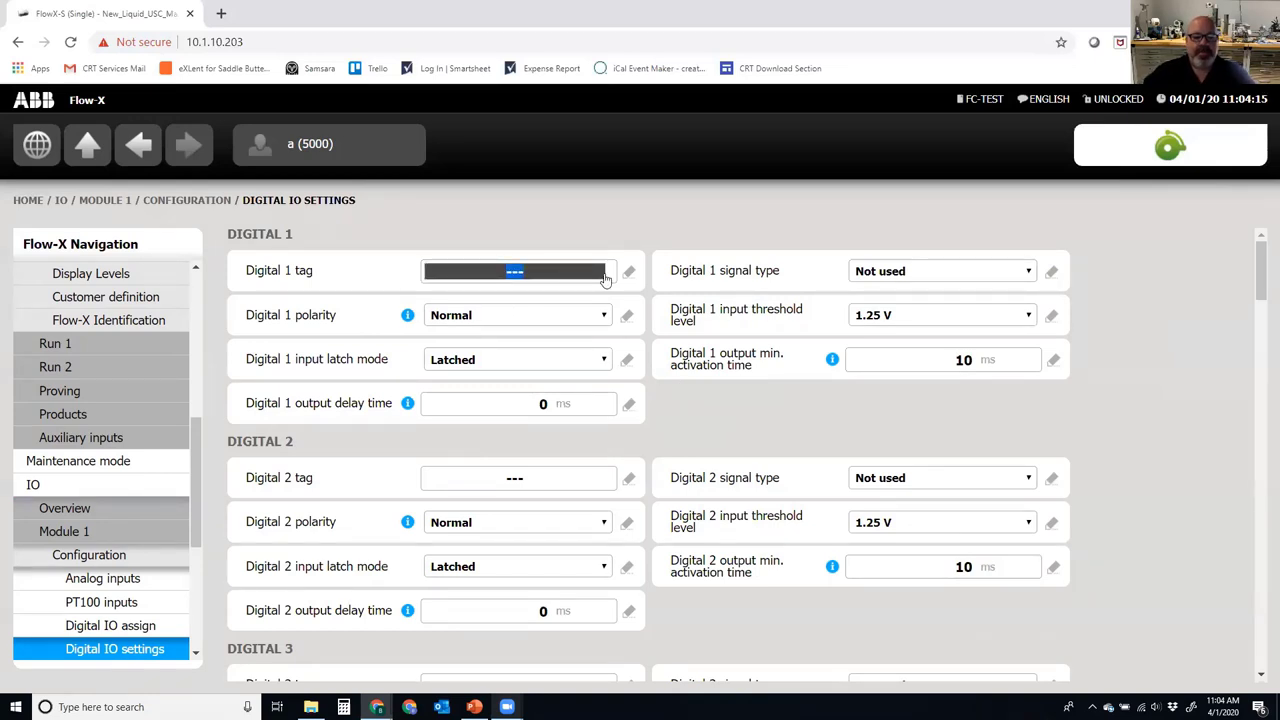
{"action": "type", "text": "MEter"}
{"action": "key", "text": "BackSpace"}
{"action": "key", "text": "BackSpace"}
{"action": "key", "text": "BackSpace"}
{"action": "key", "text": "BackSpace"}
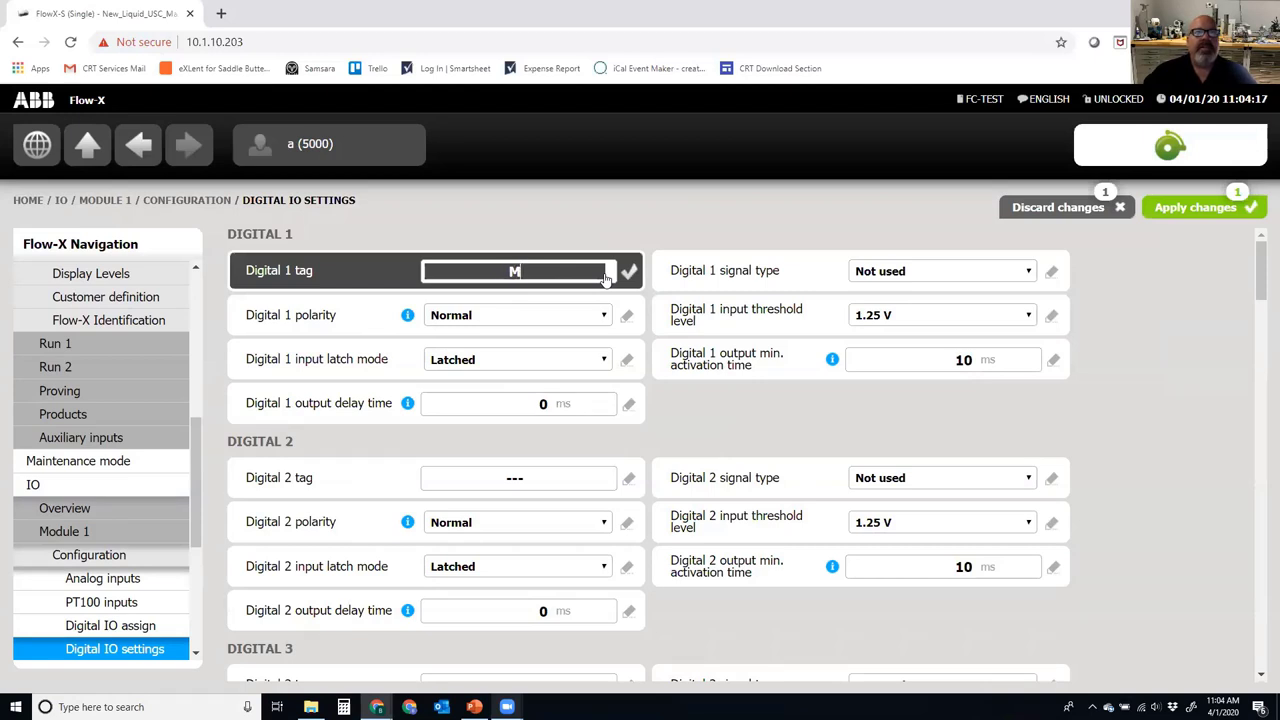
{"action": "type", "text": "eter"}
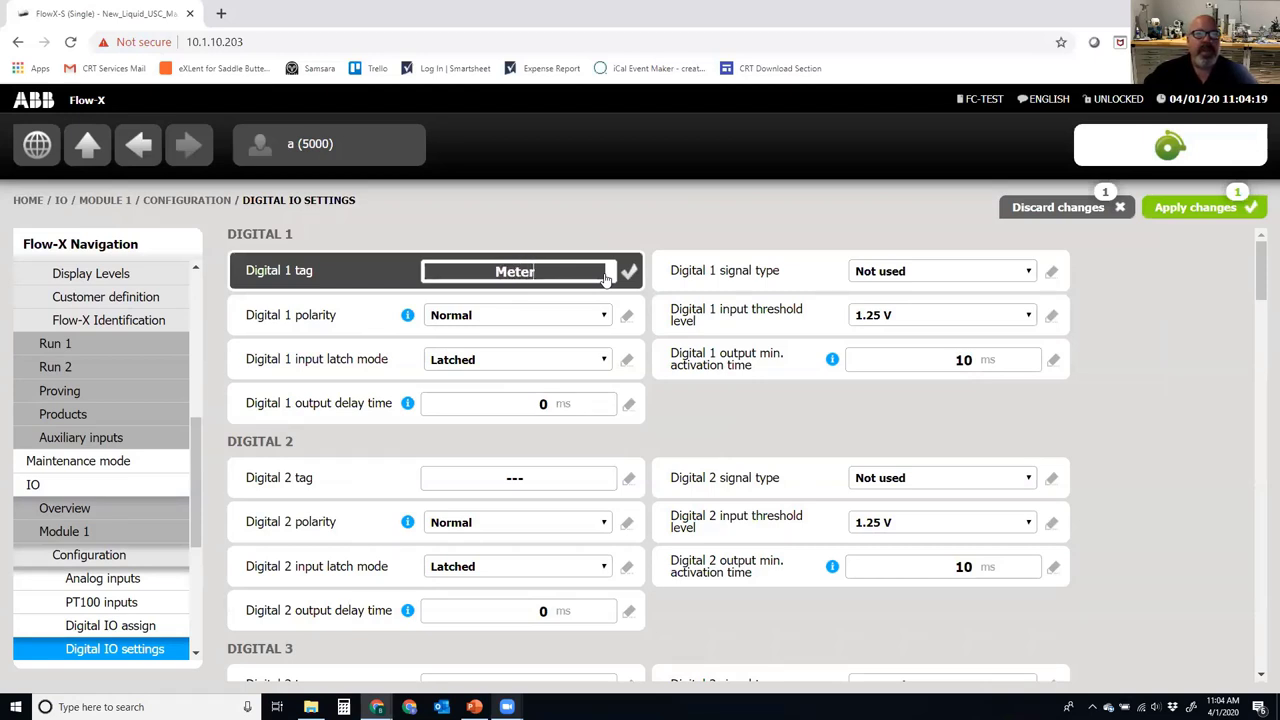
{"action": "type", "text": " m"}
{"action": "key", "text": "BackSpace"}
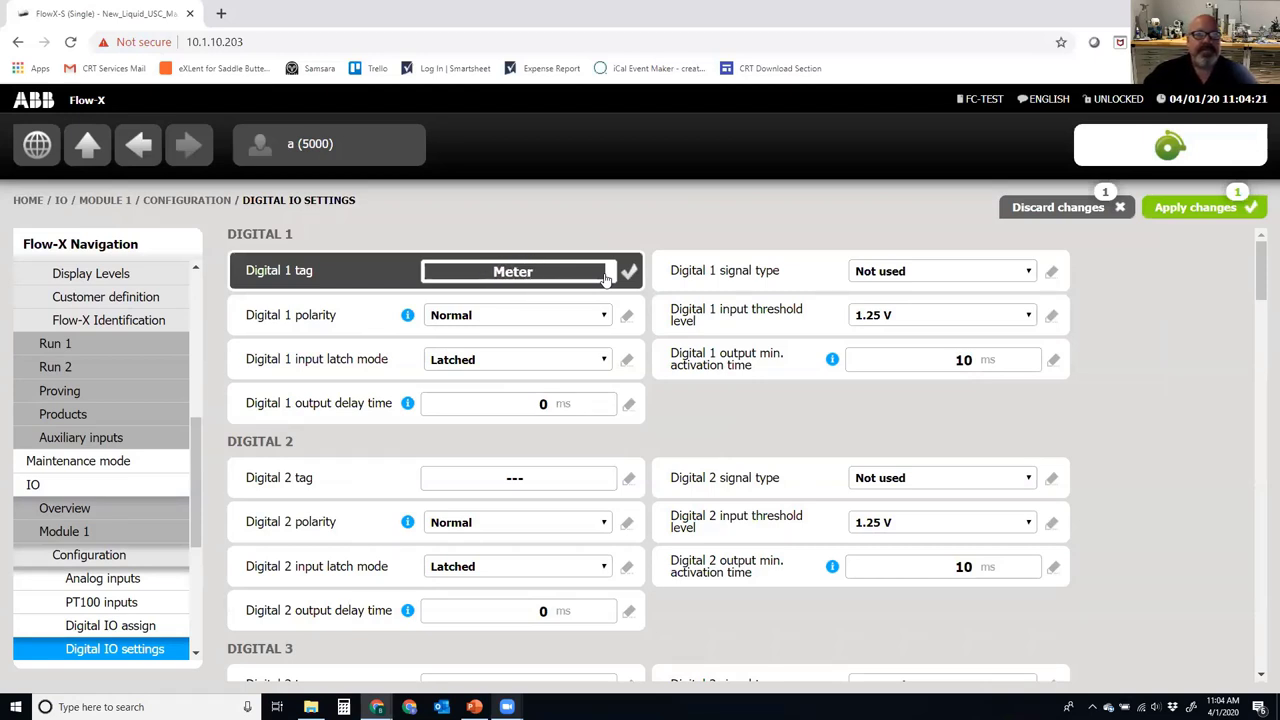
{"action": "type", "text": "pulse"}
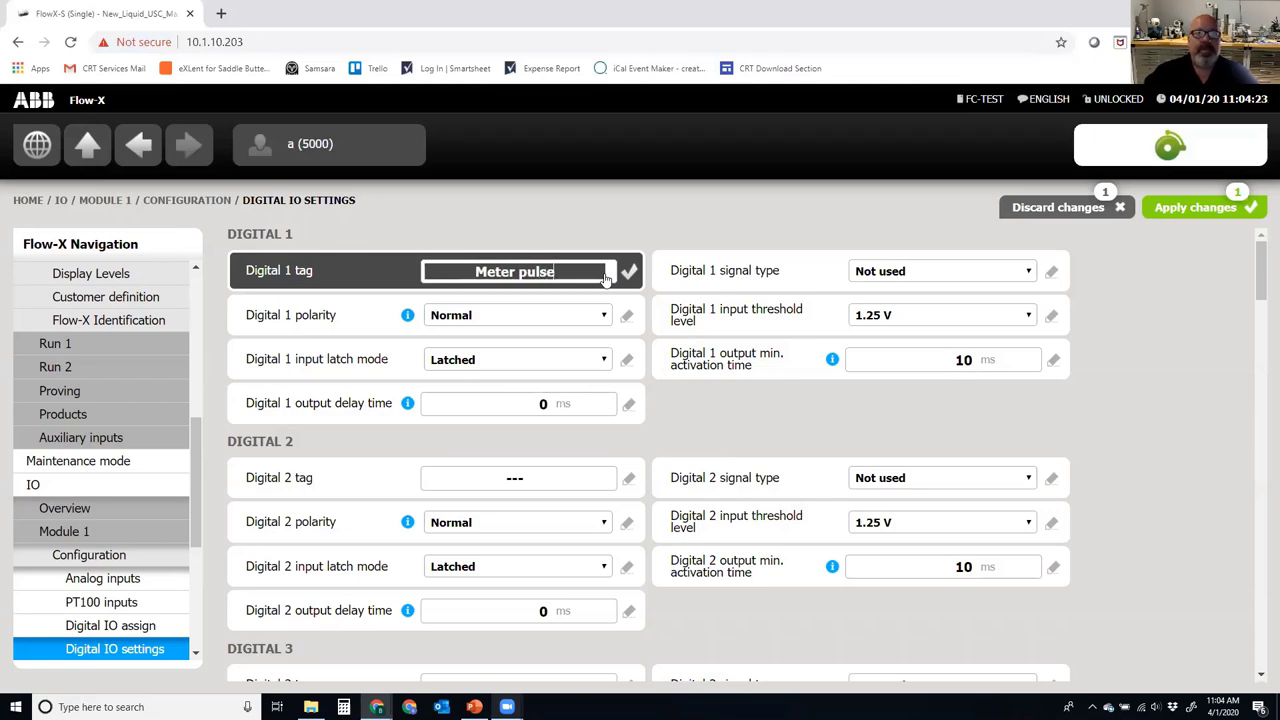
{"action": "left_click", "coordinate": [947, 275]}
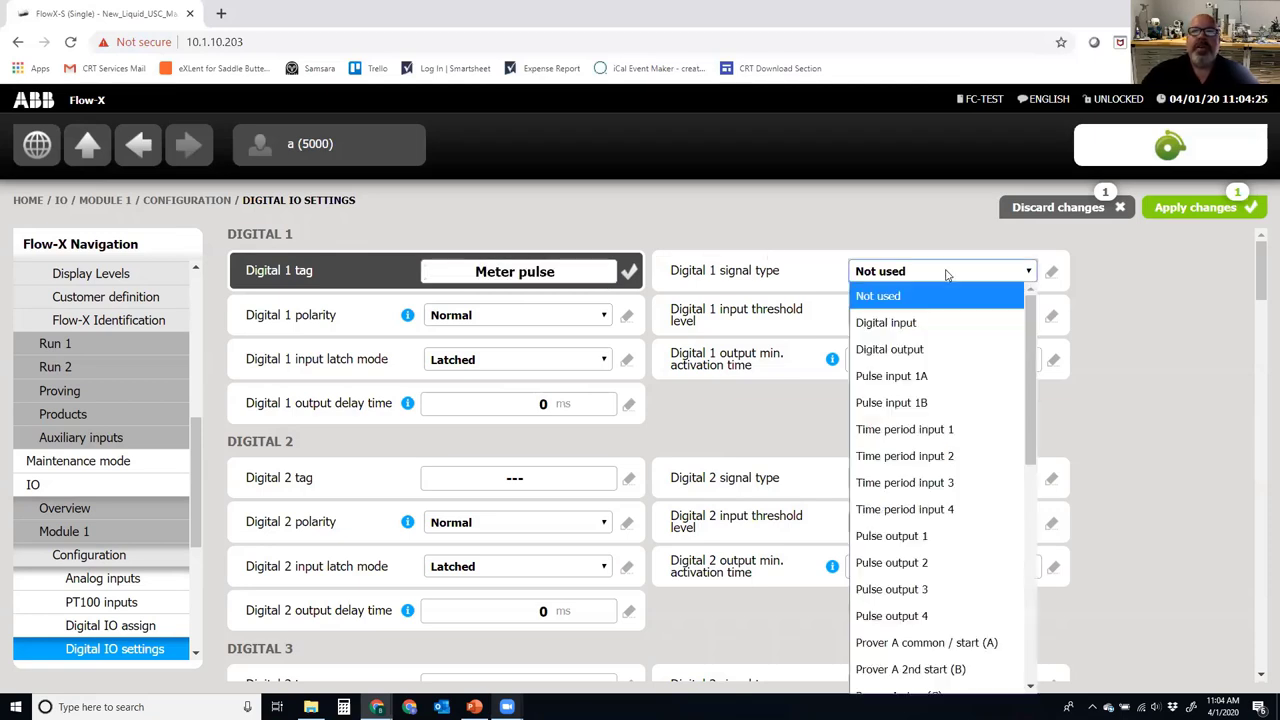
{"action": "left_click", "coordinate": [935, 376]}
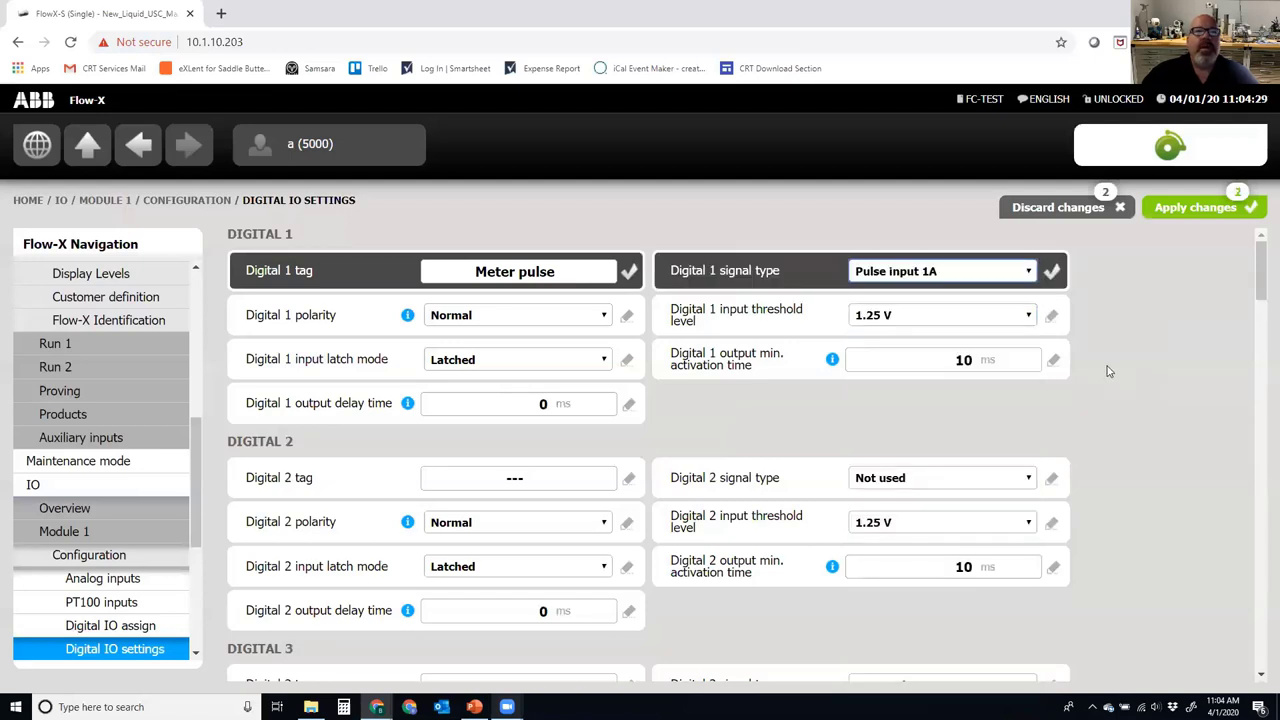
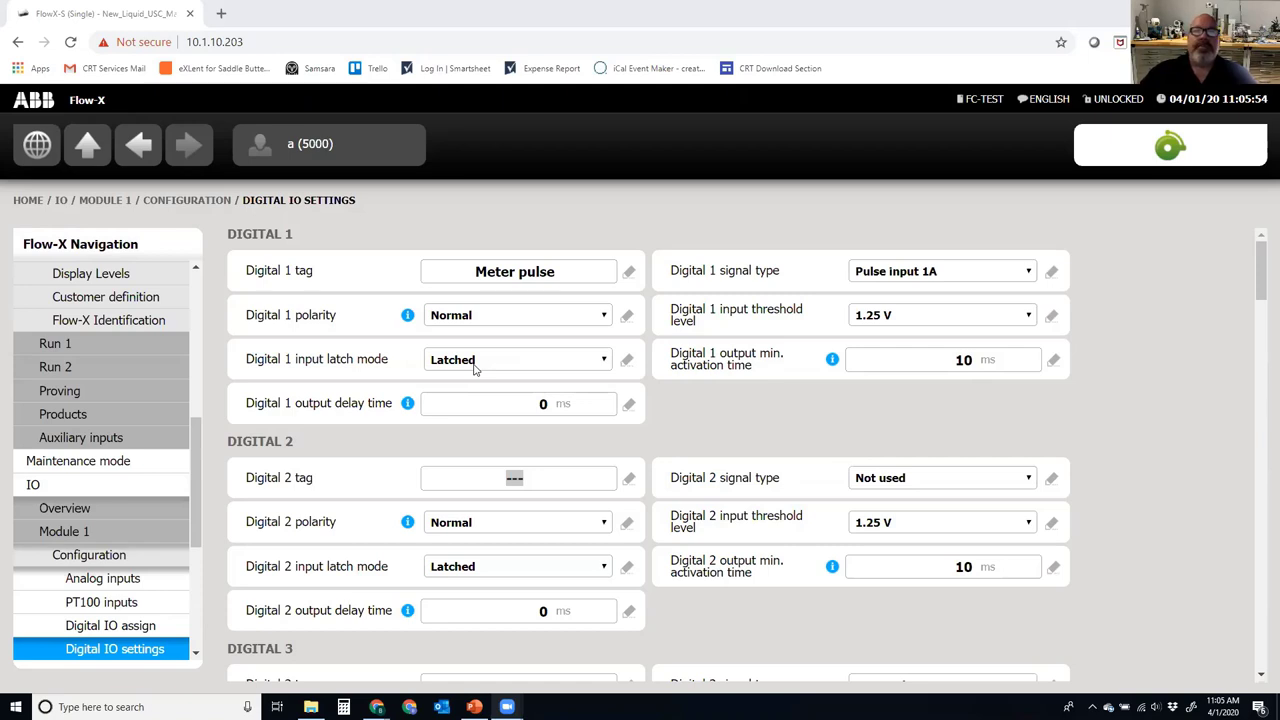
Set Digital 2's tag to "Prover Detector" and its signal type to Prover A common / start (A).
{"action": "left_click", "coordinate": [459, 481]}
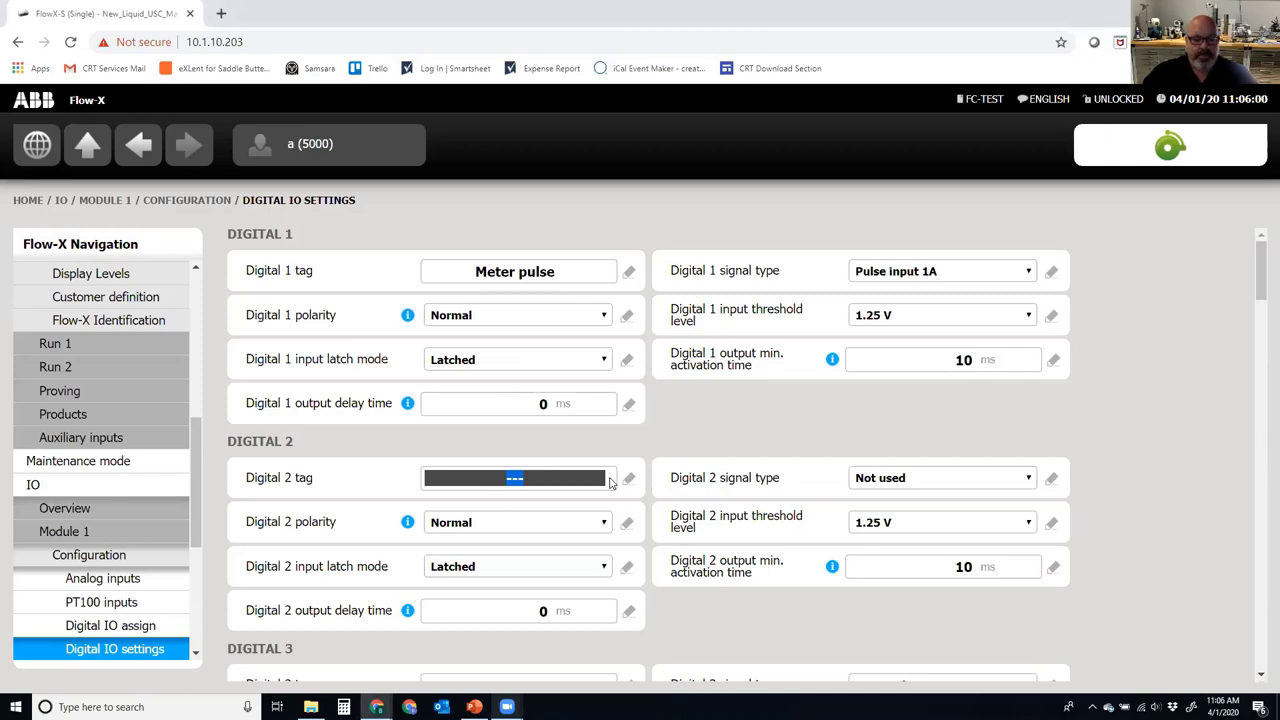
{"action": "type", "text": "Prover Detector"}
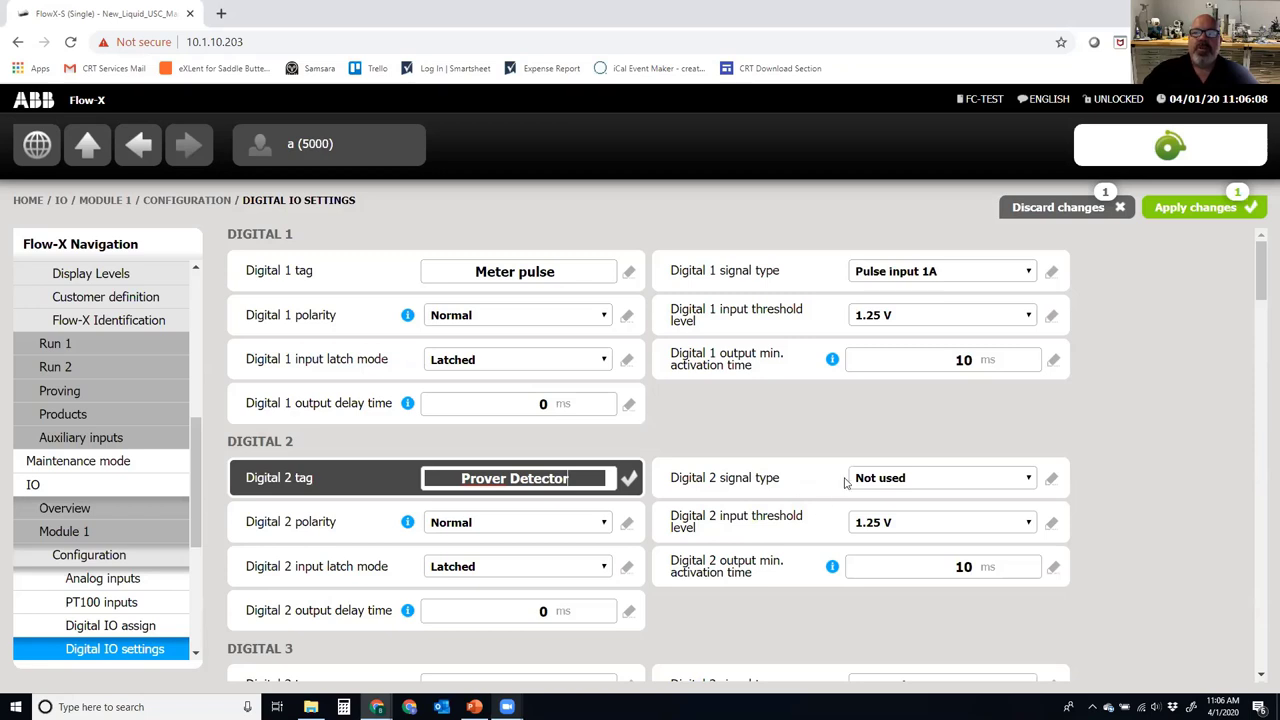
{"action": "left_click", "coordinate": [925, 481]}
{"action": "scroll", "coordinate": [955, 437], "scroll_direction": "down", "scroll_amount": 1}
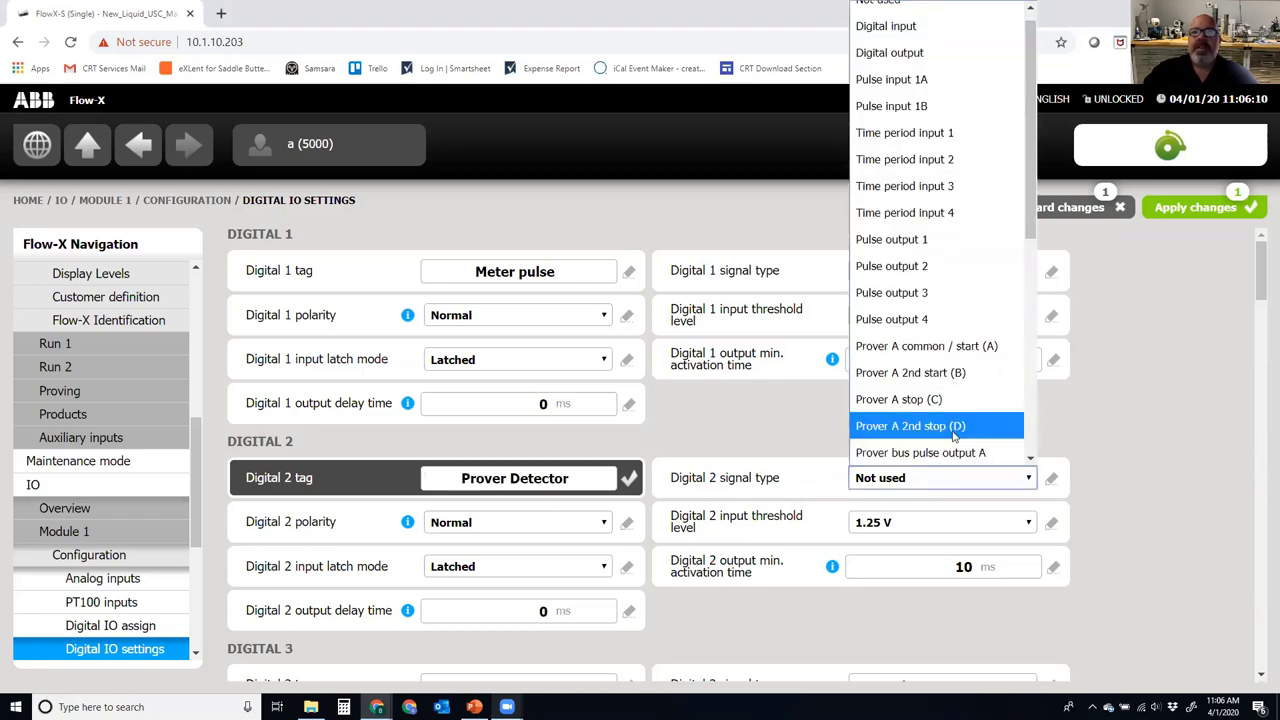
{"action": "left_click", "coordinate": [974, 356]}
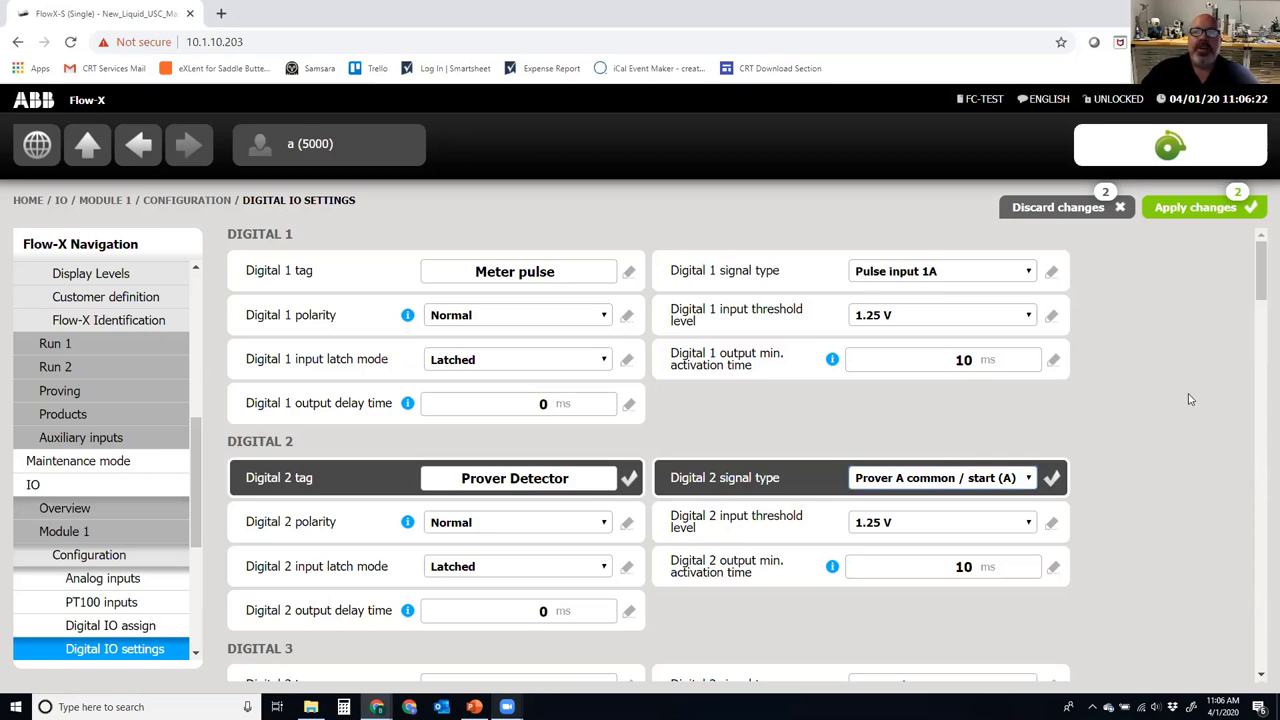
Examine the prover detector options available for Digital 3's signal type without selecting one.
{"action": "scroll", "coordinate": [1150, 468], "scroll_direction": "down", "scroll_amount": 1}
{"action": "left_click", "coordinate": [999, 606]}
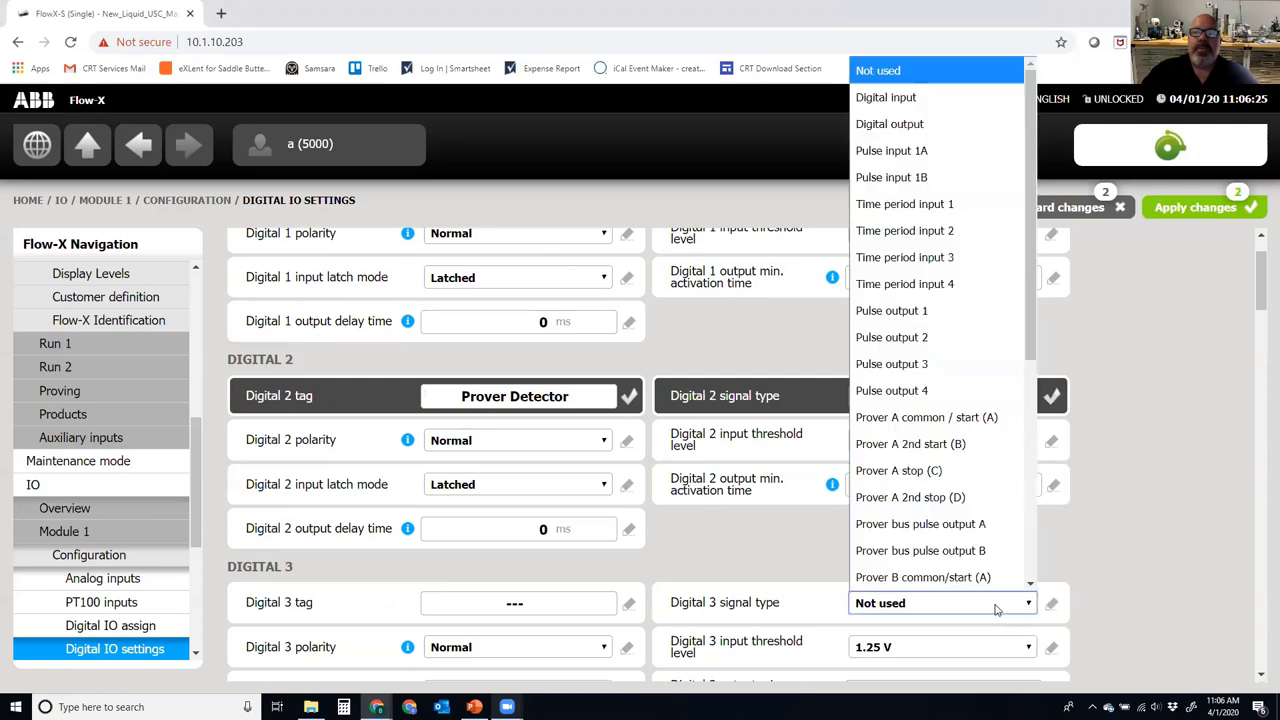
{"action": "scroll", "coordinate": [965, 522], "scroll_direction": "down", "scroll_amount": 1}
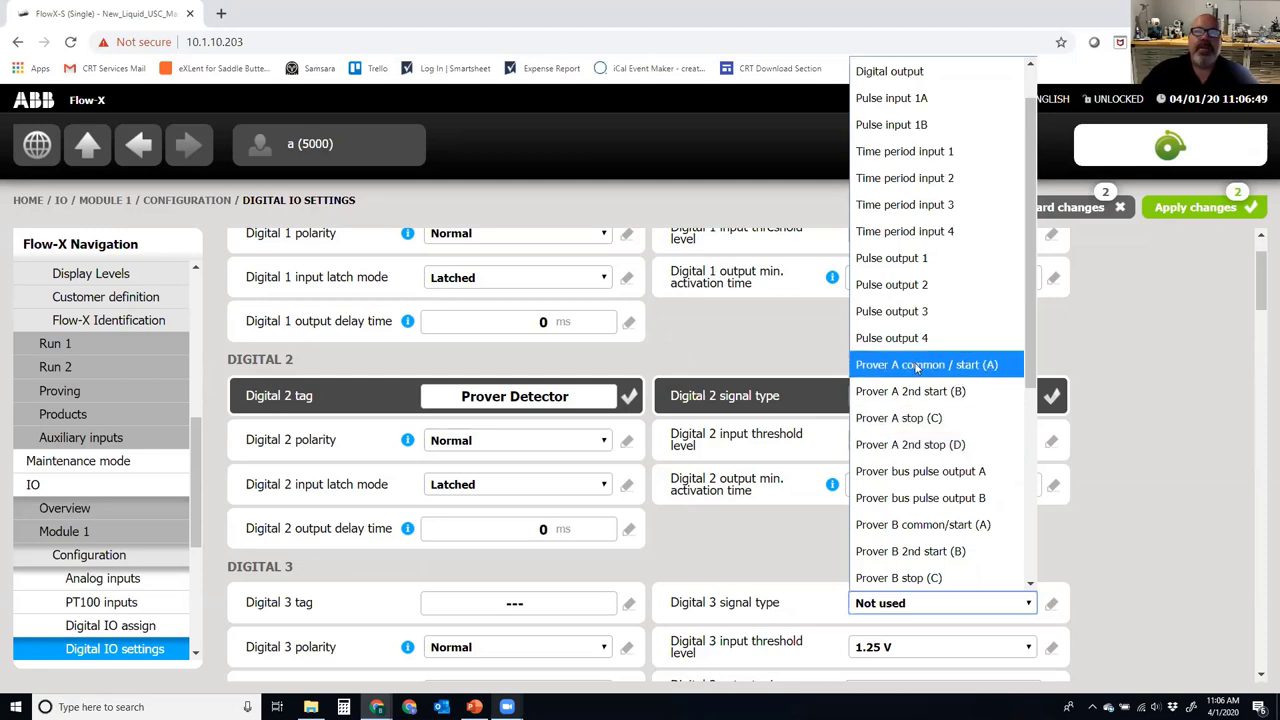
{"action": "left_click", "coordinate": [1137, 322]}
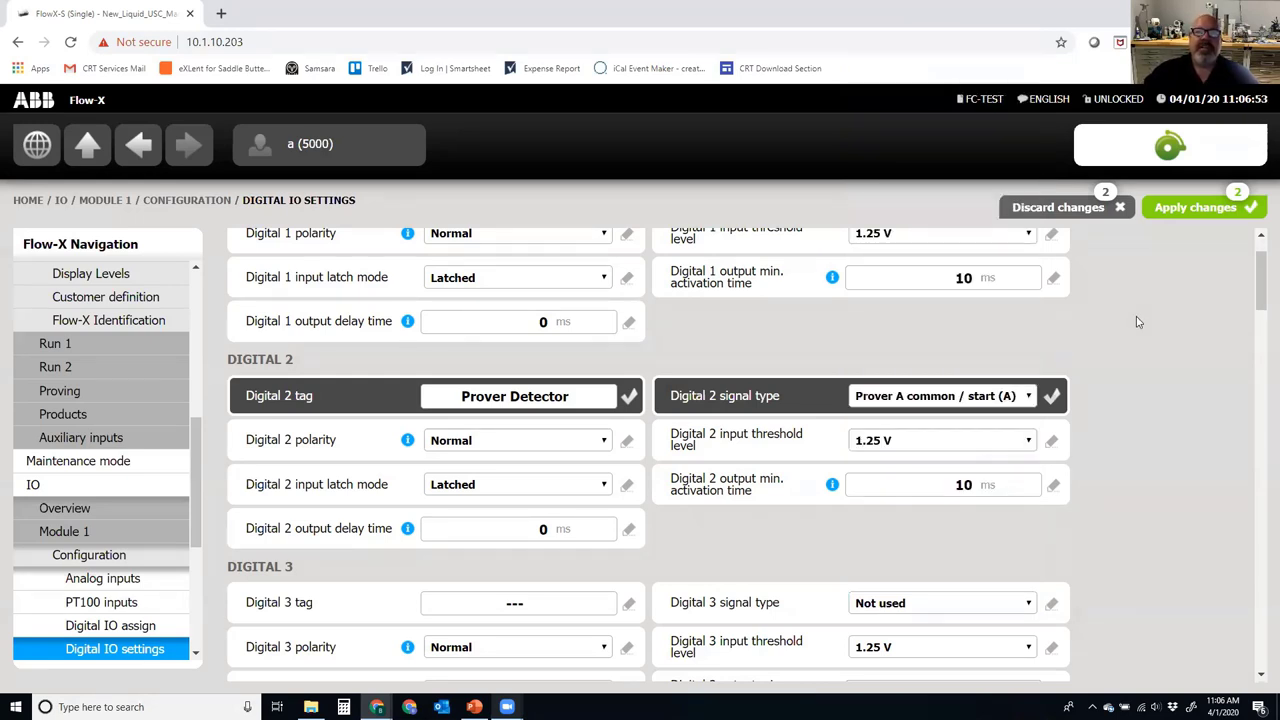
Review the Prover B options for Digital 2's signal type without selecting one, and apply the pending Digital 2 changes.
{"action": "left_click", "coordinate": [966, 397]}
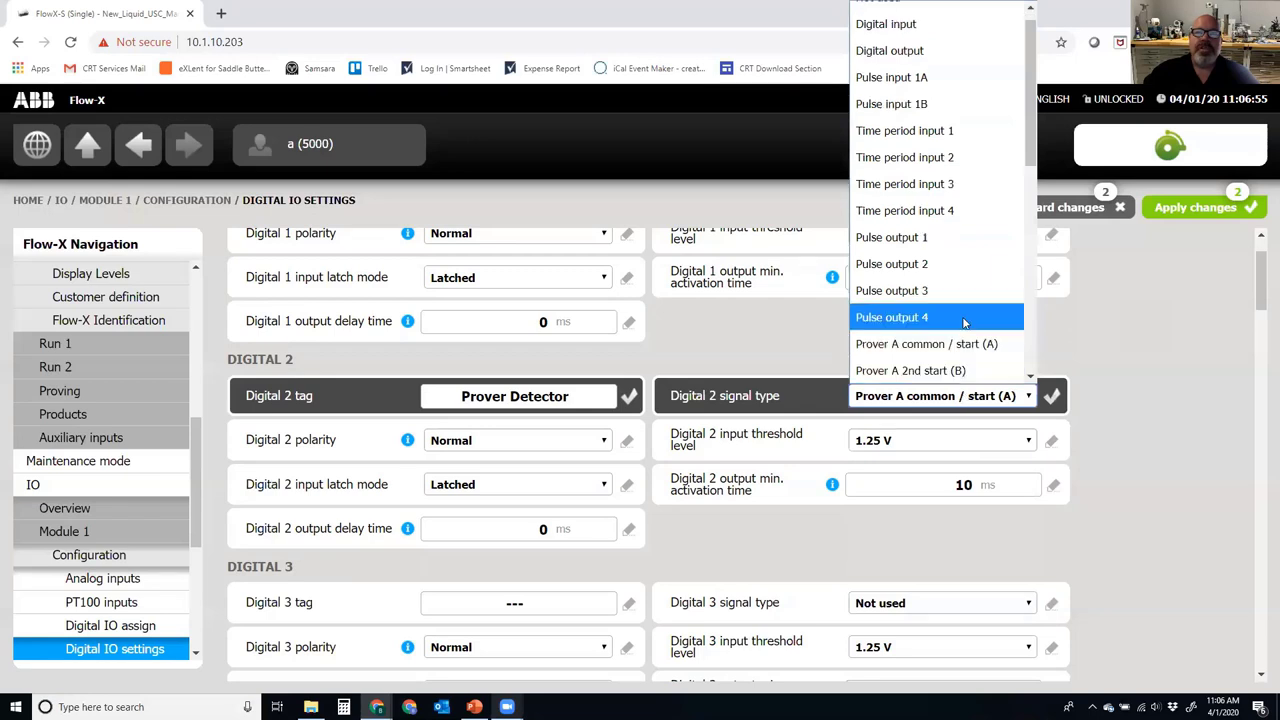
{"action": "scroll", "coordinate": [964, 322], "scroll_direction": "down", "scroll_amount": 4}
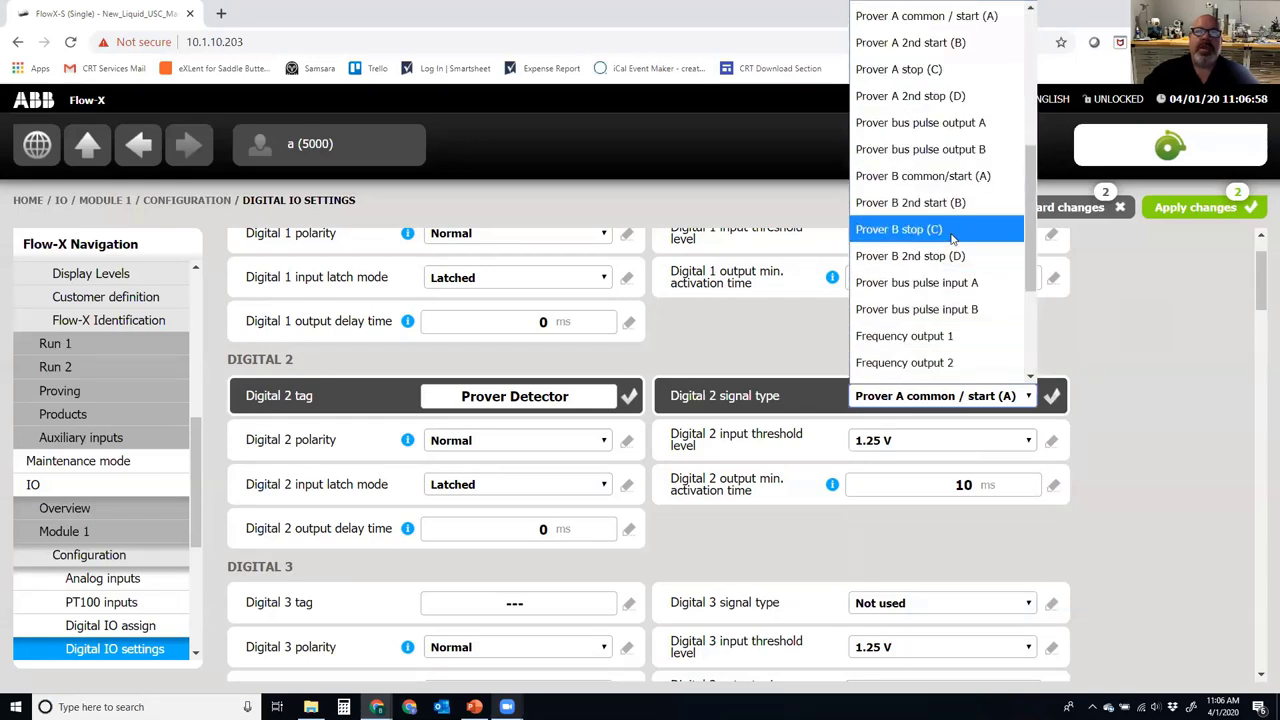
{"action": "left_click", "coordinate": [1125, 347]}
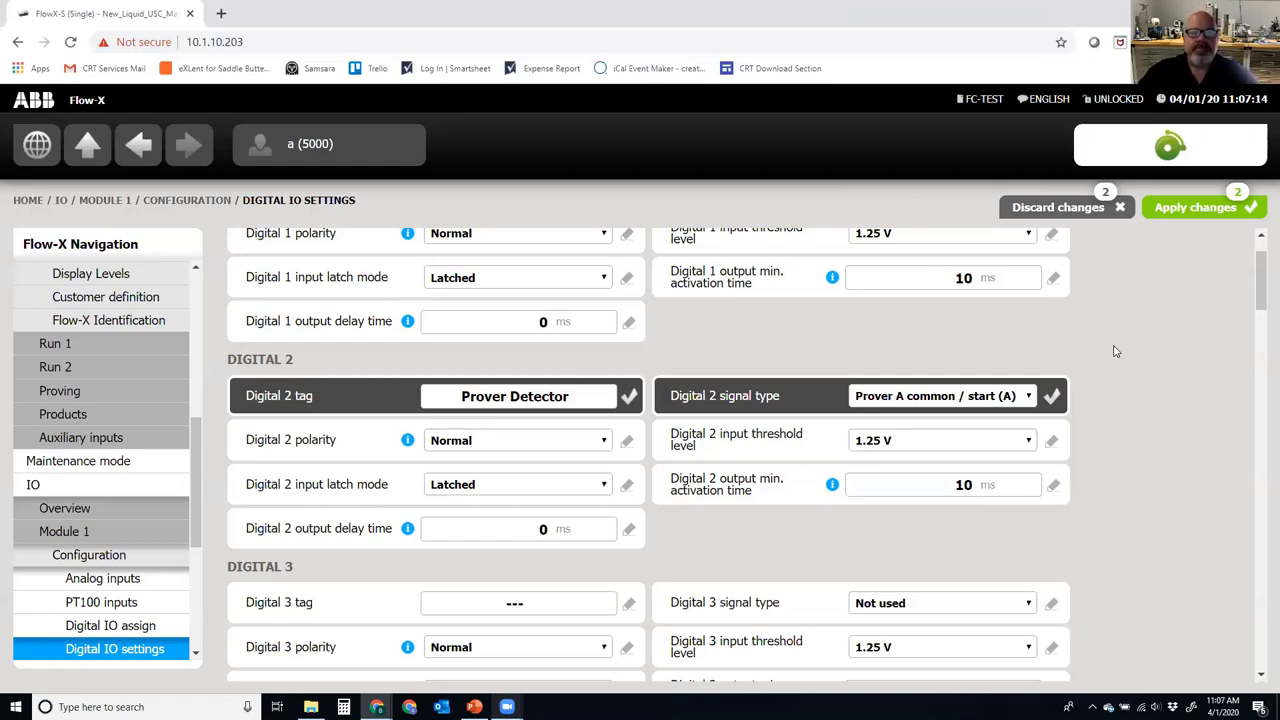
{"action": "left_click", "coordinate": [1183, 207]}
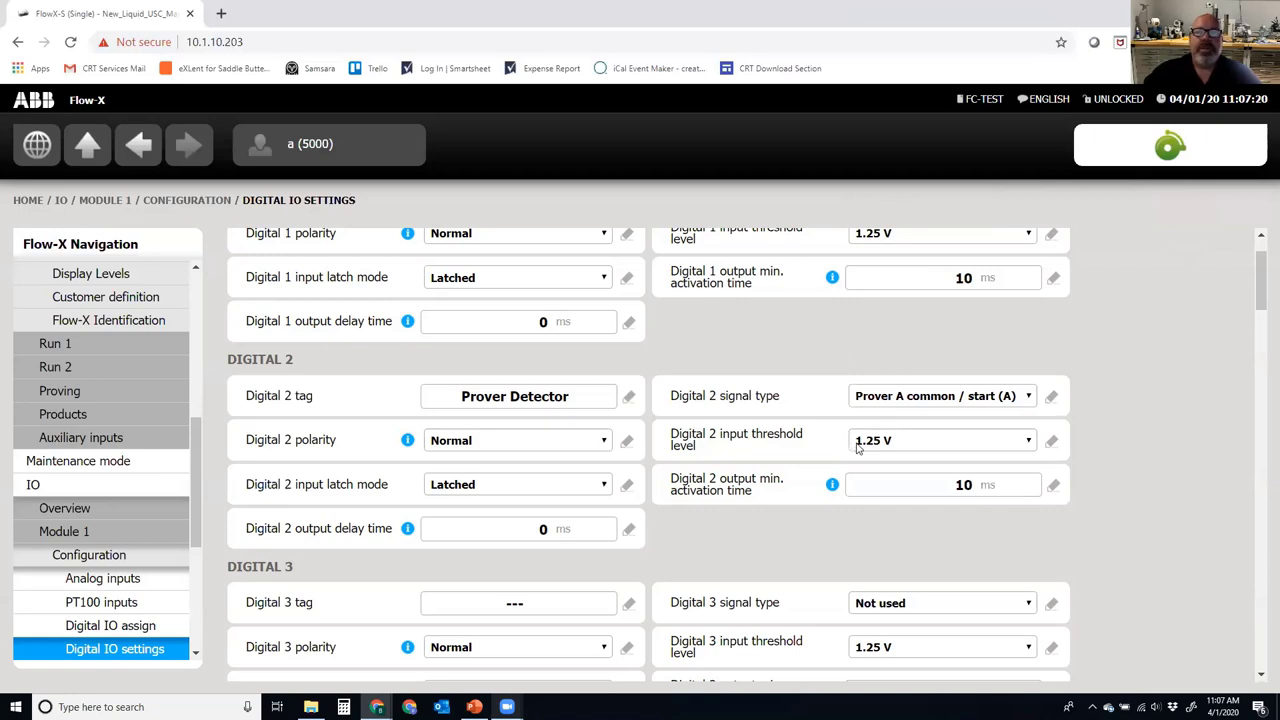
Set Digital 3's tag to "Prover Launch" and its signal type to Digital output.
{"action": "scroll", "coordinate": [857, 448], "scroll_direction": "down", "scroll_amount": 1}
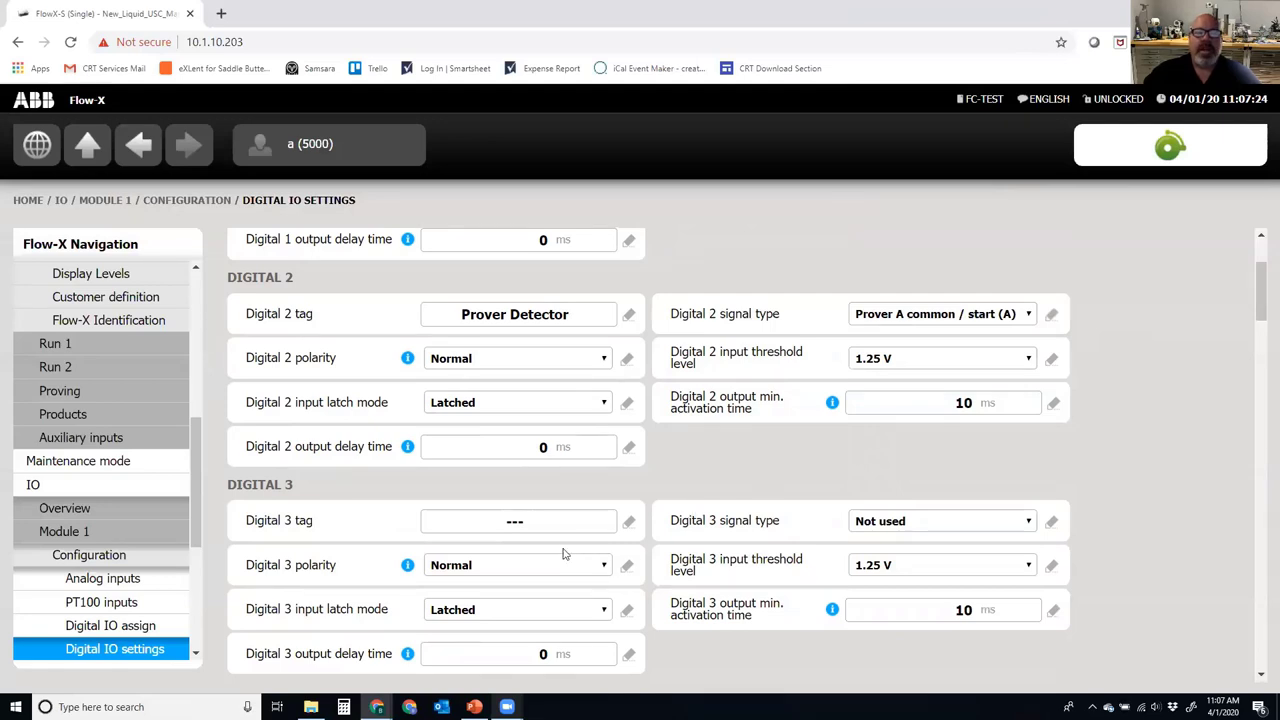
{"action": "left_click", "coordinate": [445, 526]}
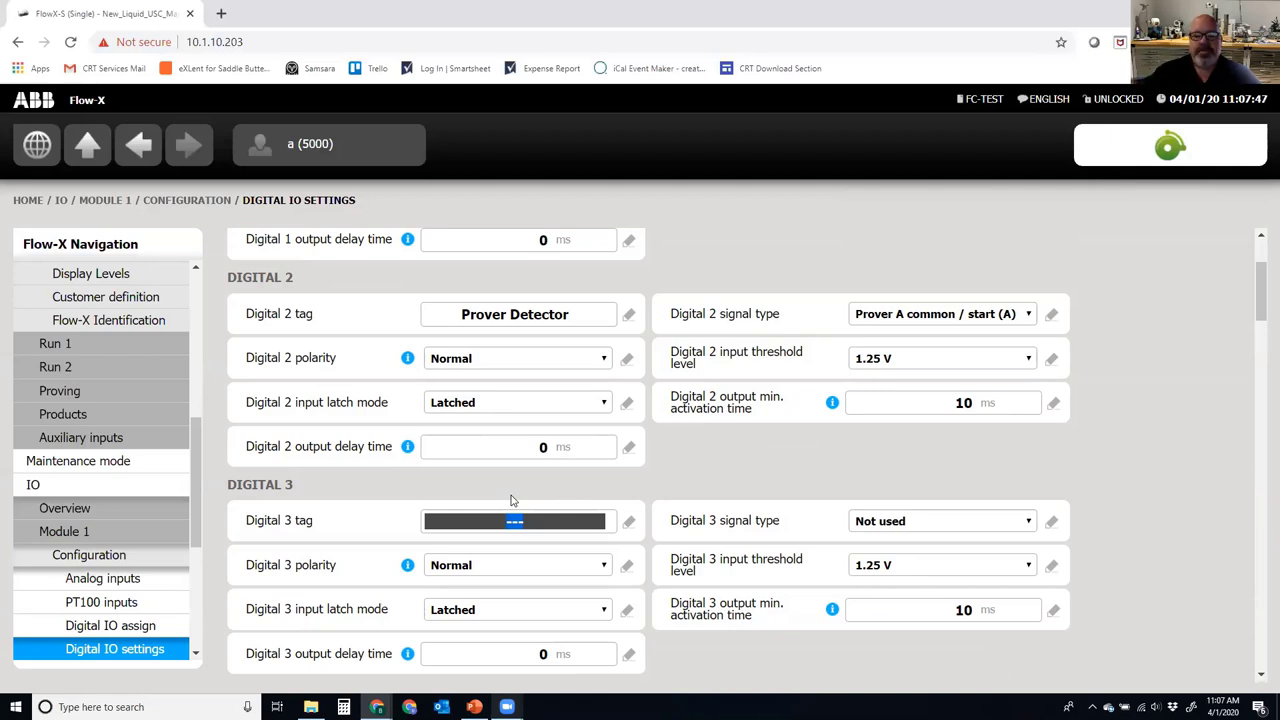
{"action": "type", "text": "Prover"}
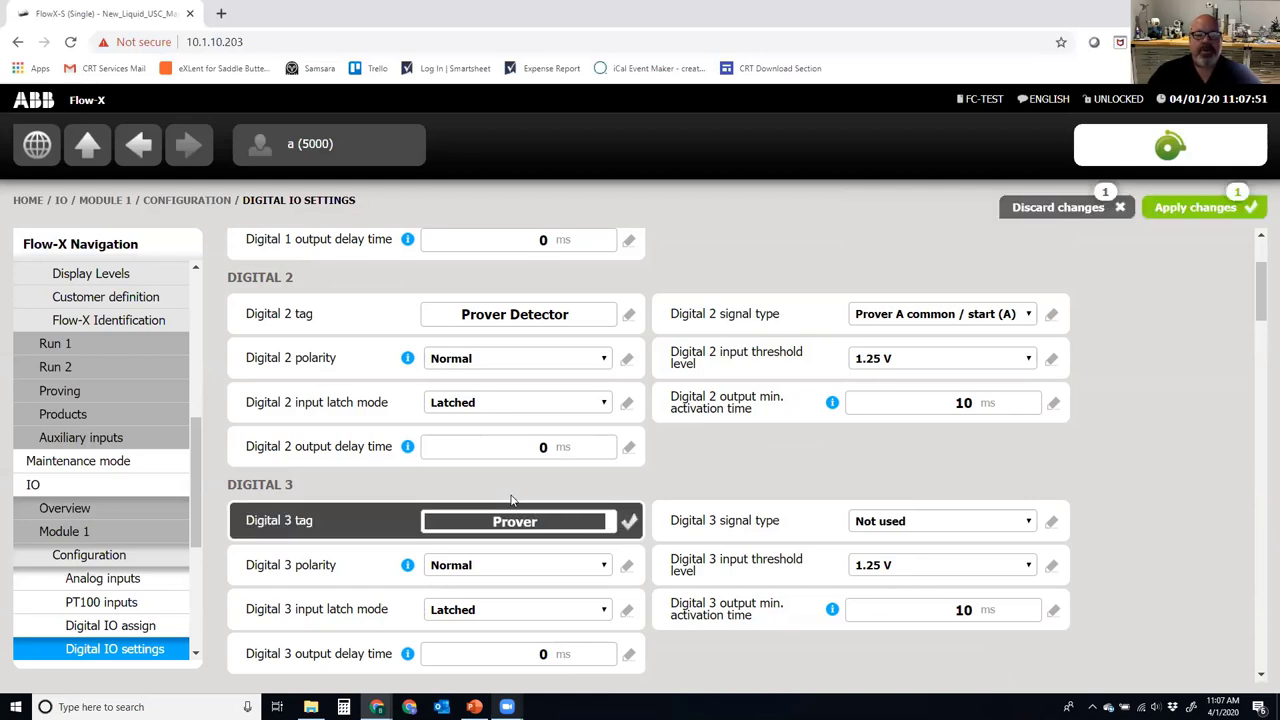
{"action": "type", "text": " Launc"}
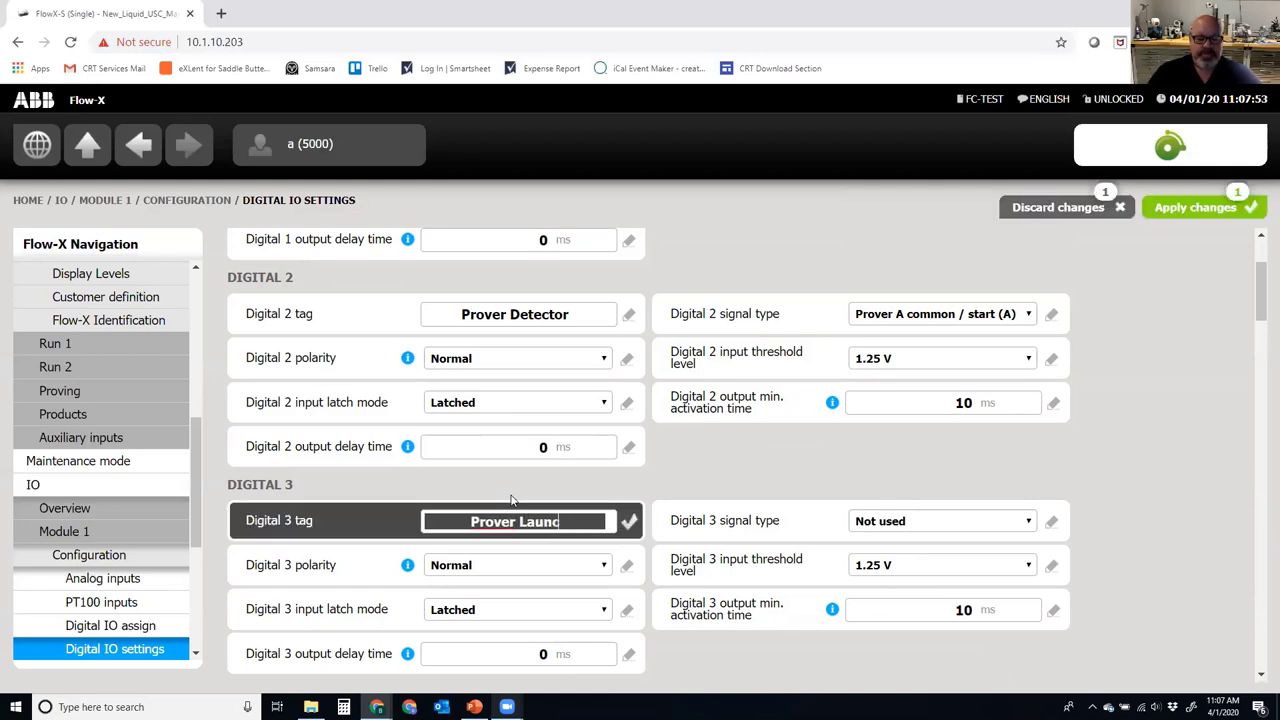
{"action": "type", "text": "h"}
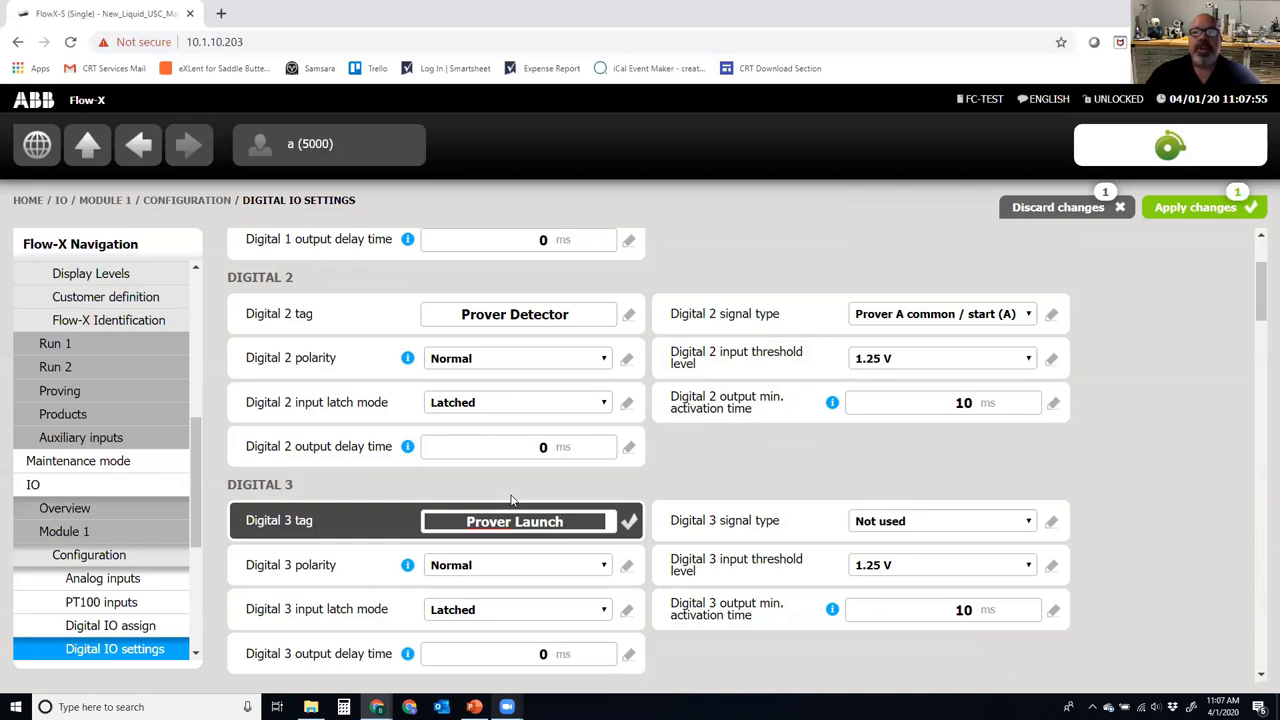
{"action": "left_click", "coordinate": [908, 521]}
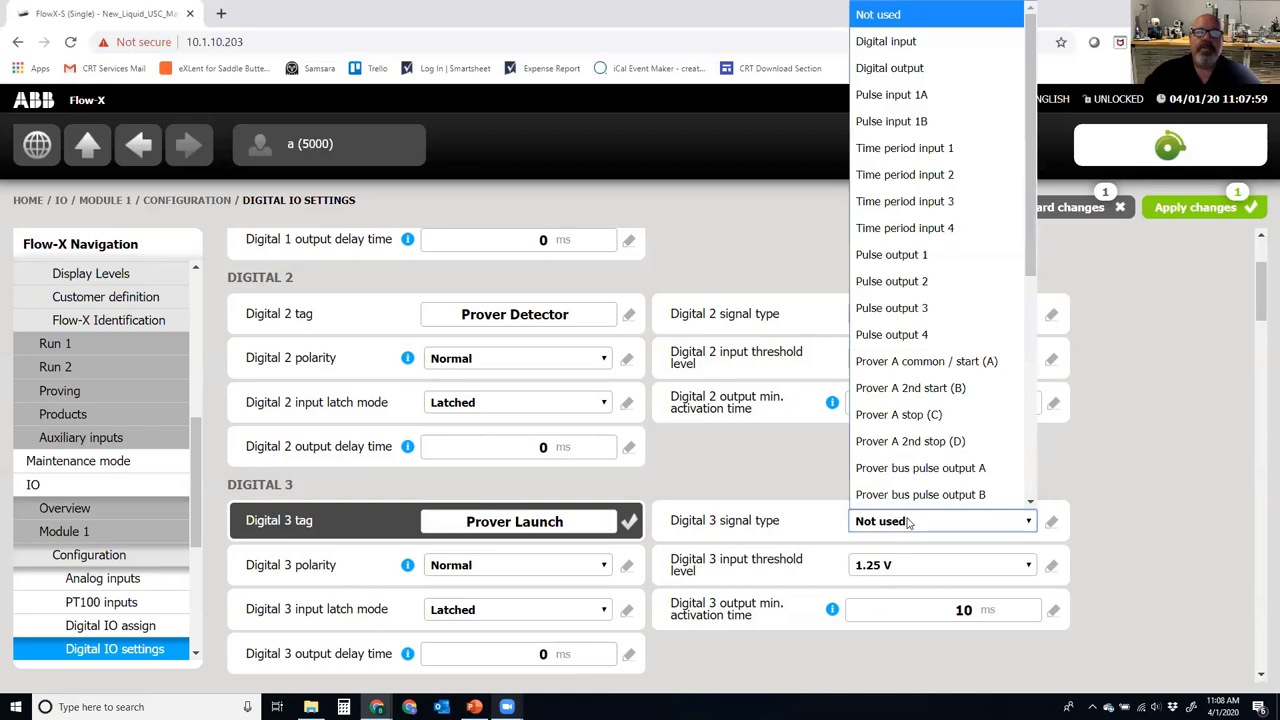
{"action": "left_click", "coordinate": [936, 45]}
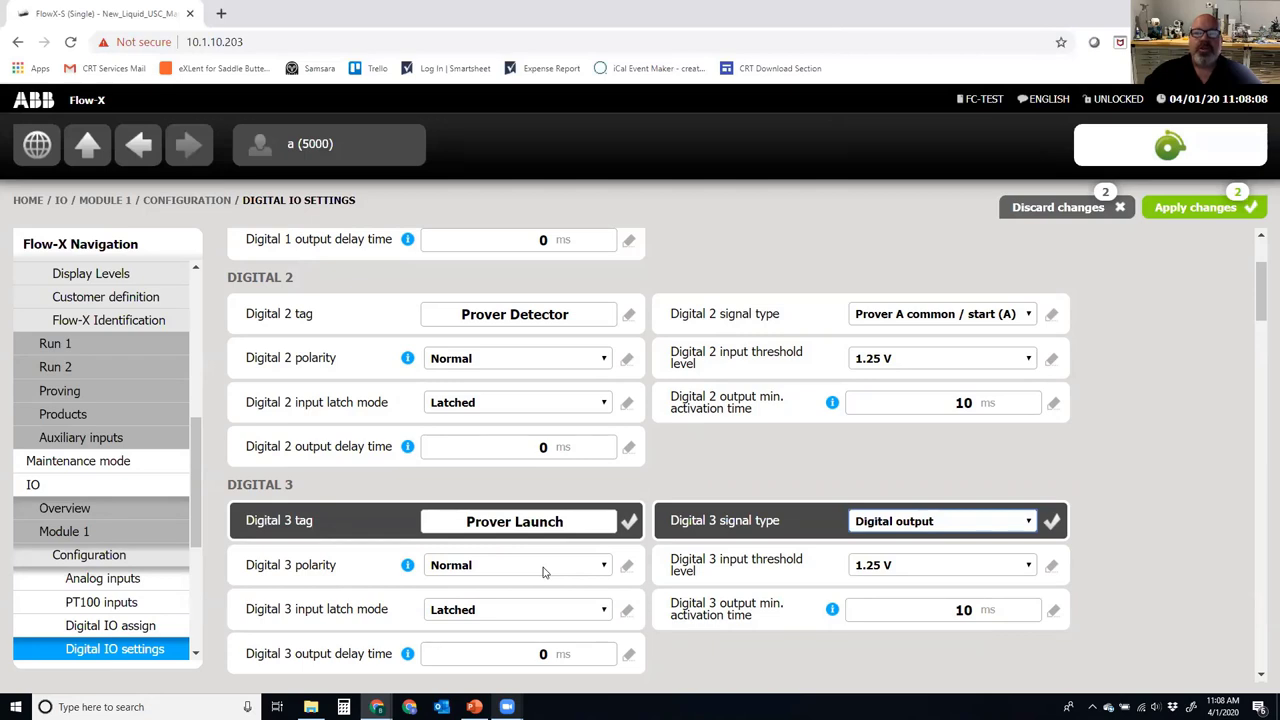
Set Digital 3's output minimum activation time to 1000 ms and apply the pending Digital 3 changes.
{"action": "left_click", "coordinate": [916, 611]}
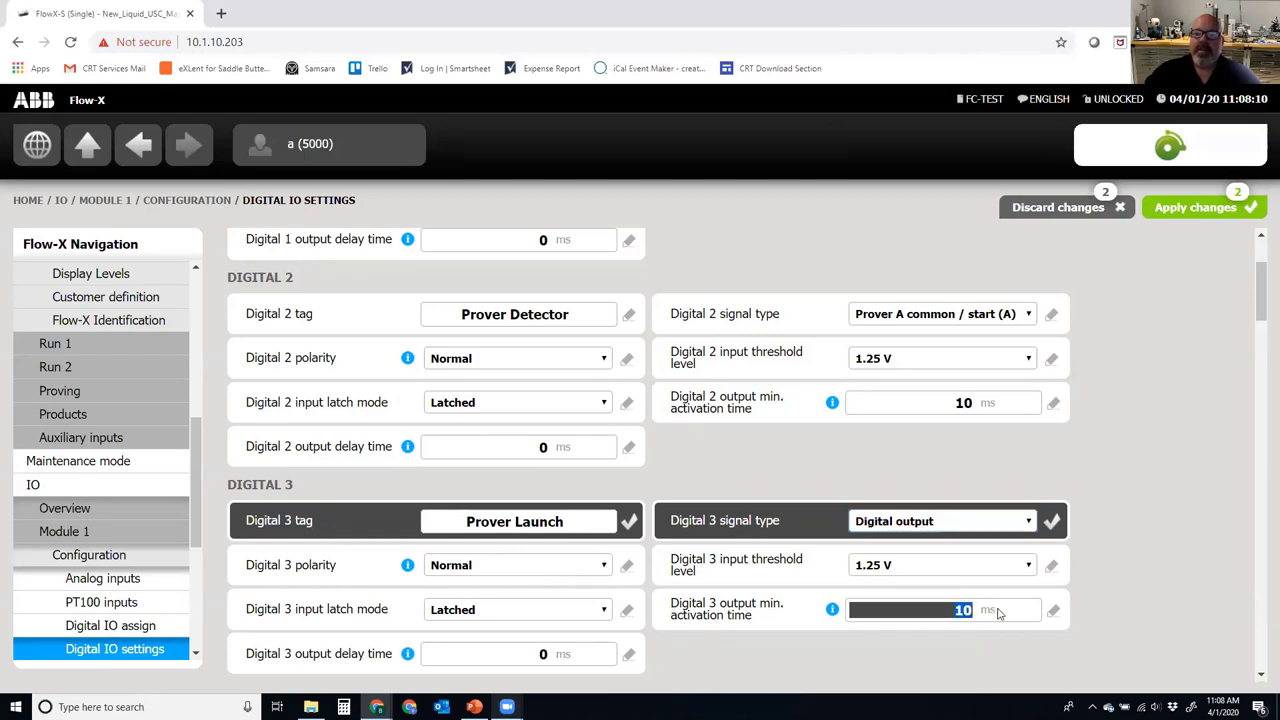
{"action": "type", "text": "1000"}
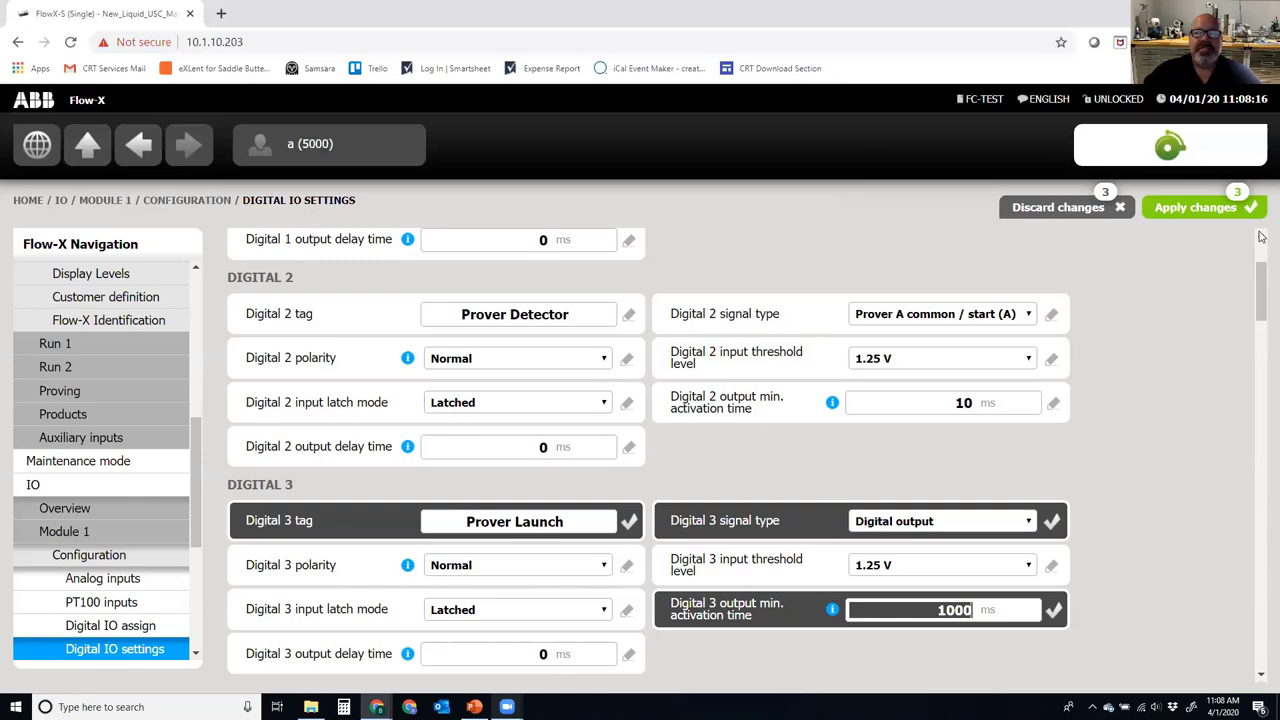
{"action": "left_click", "coordinate": [1212, 208]}
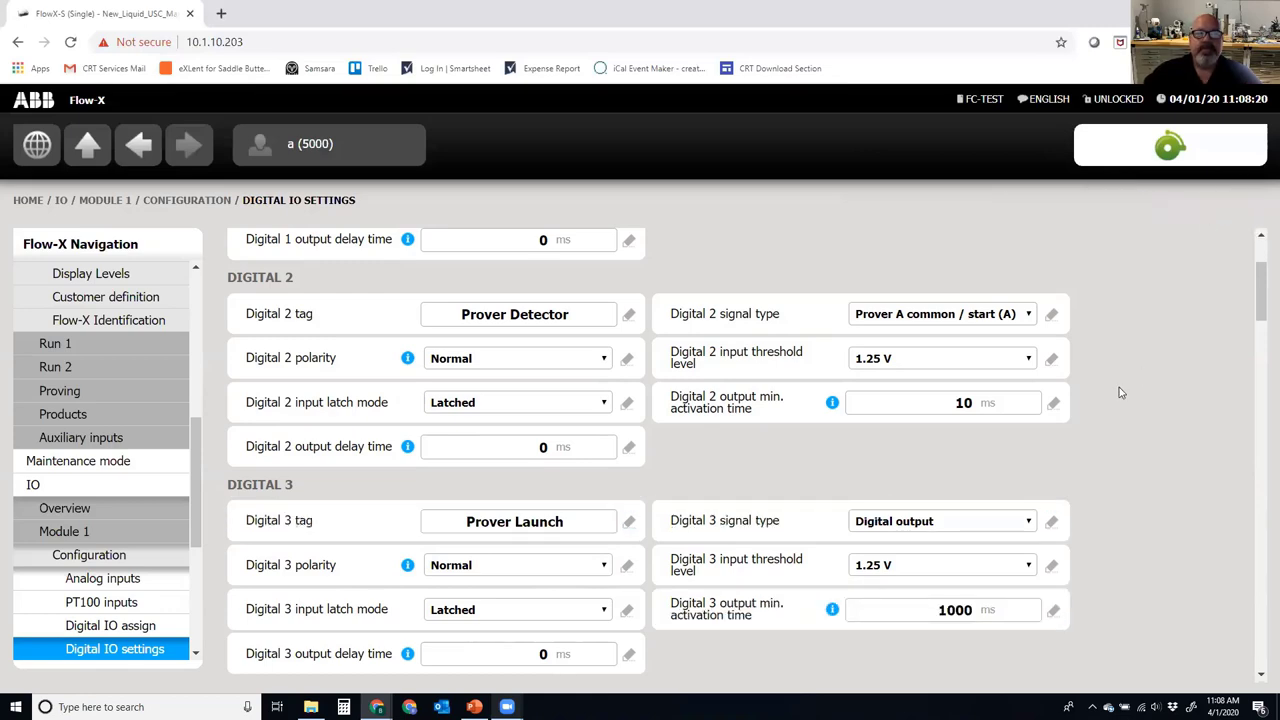
Review the tags, signal types and activation times configured for Digital 1, Digital 2 and Digital 3.
{"action": "scroll", "coordinate": [1119, 387], "scroll_direction": "up", "scroll_amount": 2}
{"action": "scroll", "coordinate": [789, 518], "scroll_direction": "down", "scroll_amount": 2}
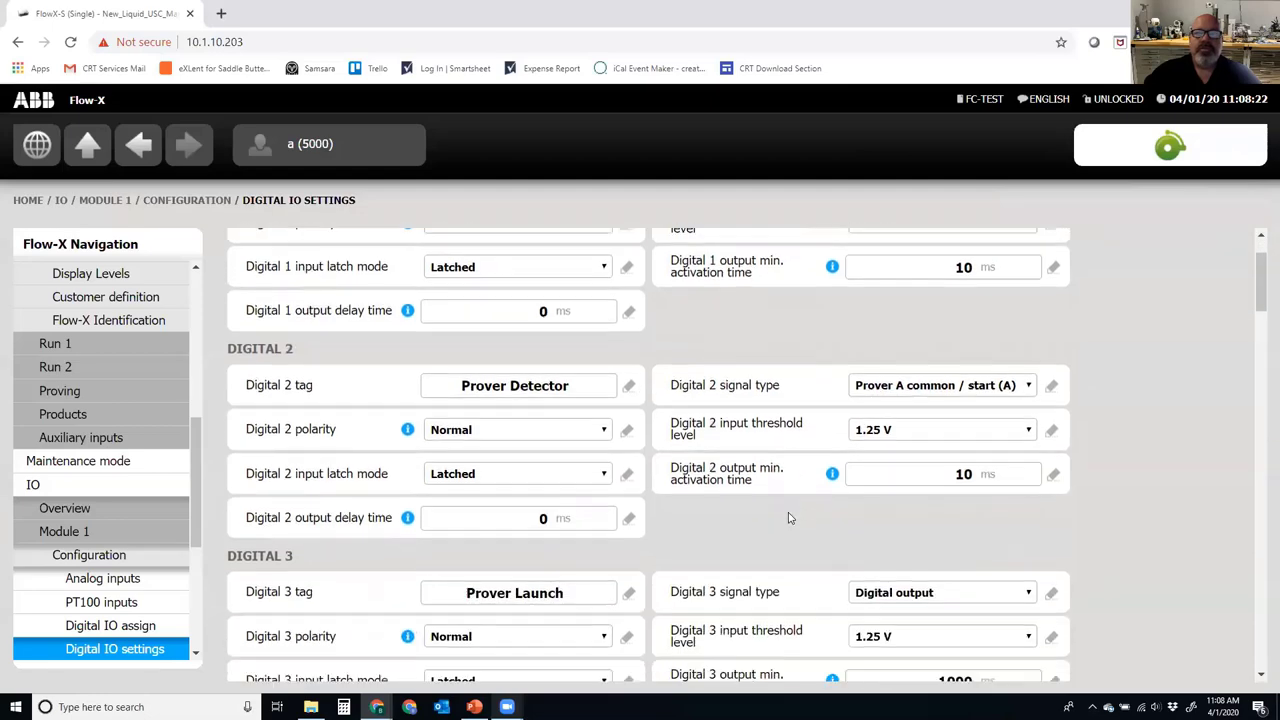
{"action": "scroll", "coordinate": [1034, 449], "scroll_direction": "up", "scroll_amount": 4}
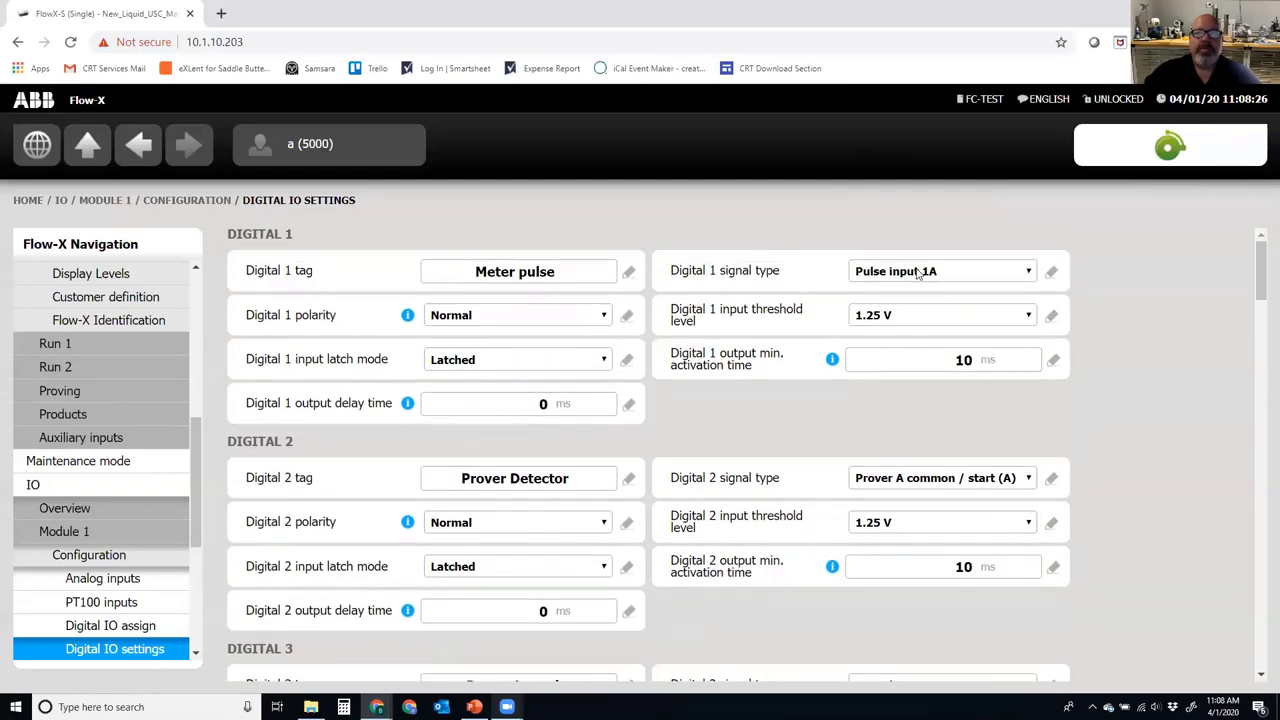
{"action": "scroll", "coordinate": [866, 404], "scroll_direction": "down", "scroll_amount": 2}
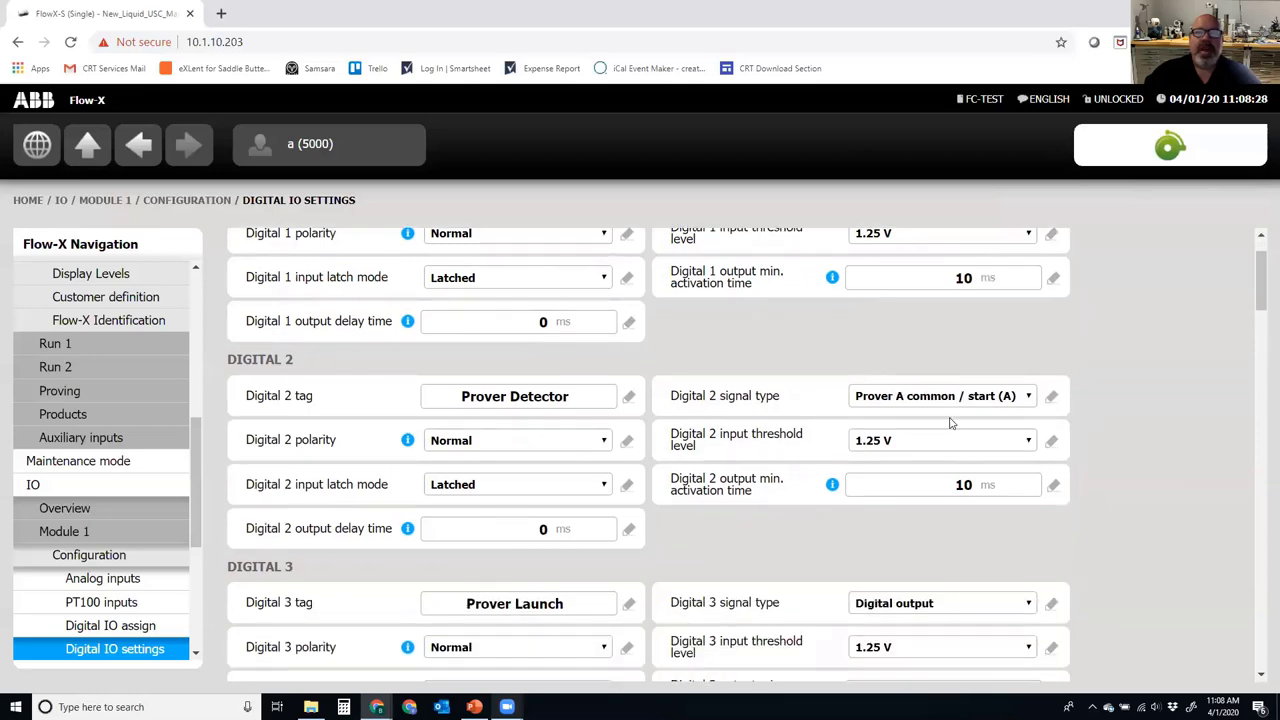
{"action": "scroll", "coordinate": [895, 540], "scroll_direction": "down", "scroll_amount": 4}
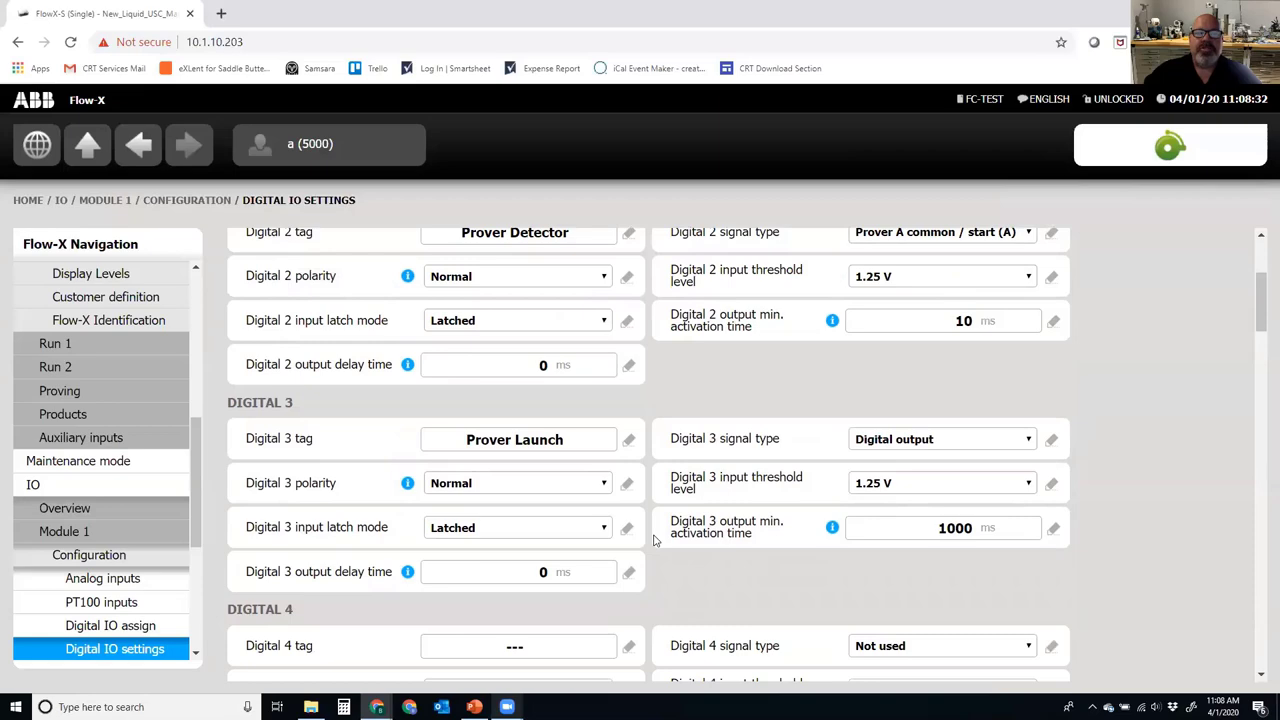
{"action": "scroll", "coordinate": [410, 520], "scroll_direction": "up", "scroll_amount": 3}
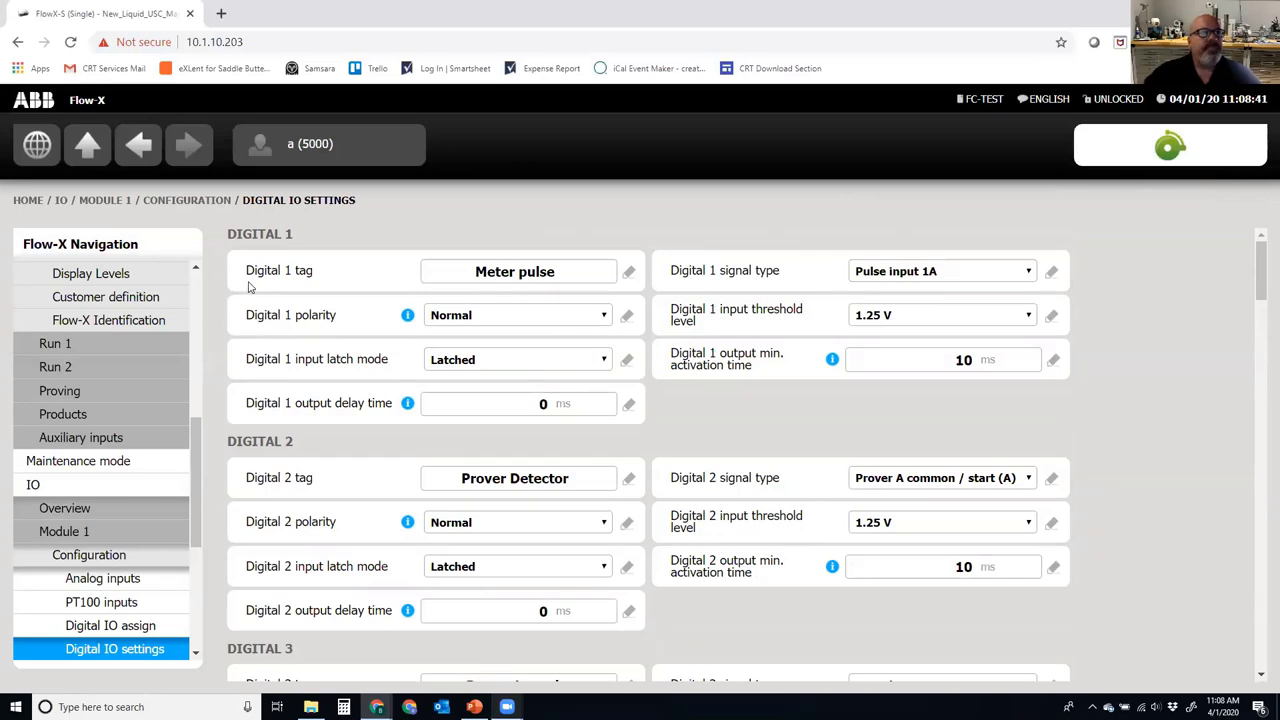
Open the proving setup in the configuration and set the Prover A type to Calibron / Flow MD, applying the change.
{"action": "scroll", "coordinate": [140, 399], "scroll_direction": "down", "scroll_amount": 2}
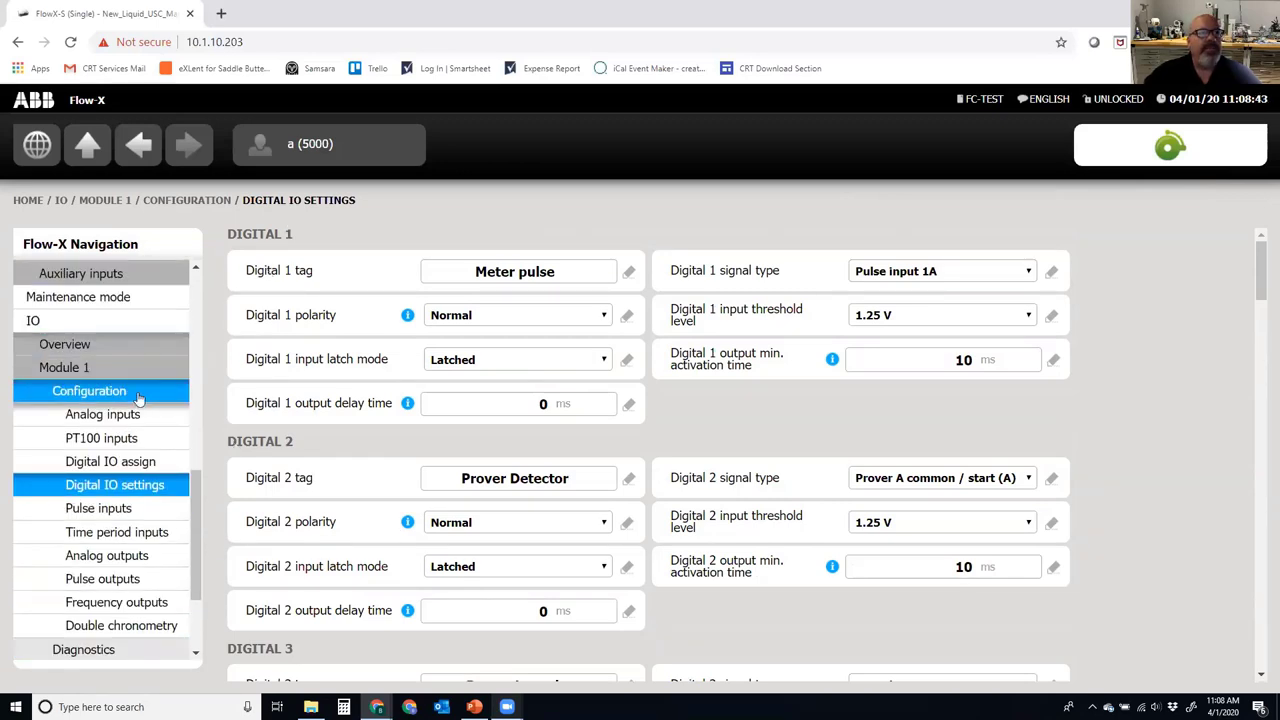
{"action": "scroll", "coordinate": [140, 399], "scroll_direction": "up", "scroll_amount": 2}
{"action": "left_click", "coordinate": [37, 145]}
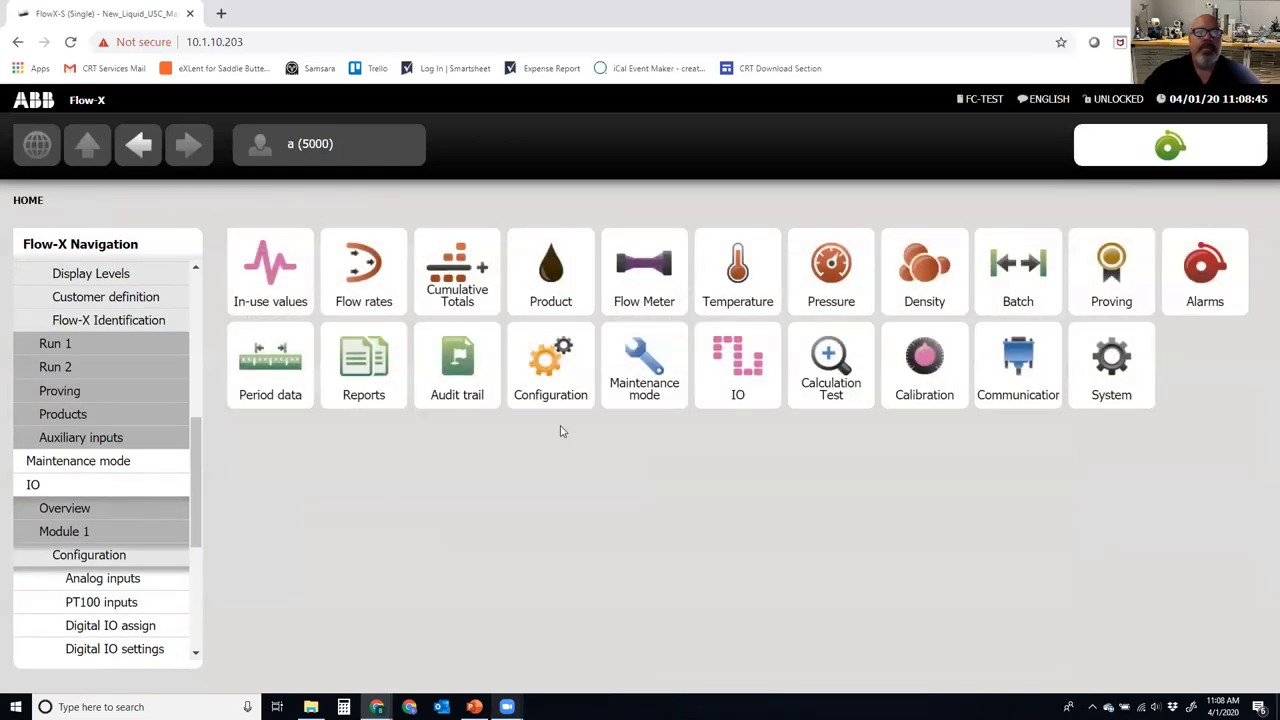
{"action": "left_click", "coordinate": [536, 372]}
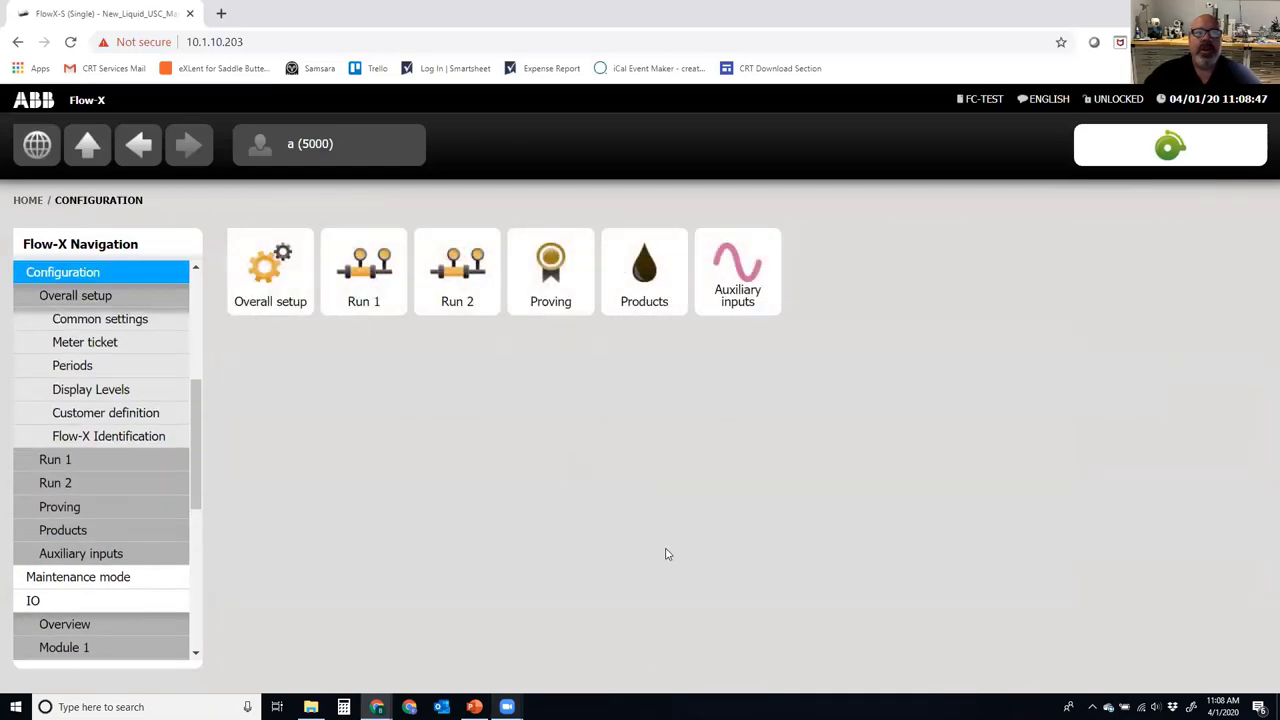
{"action": "left_click", "coordinate": [537, 314]}
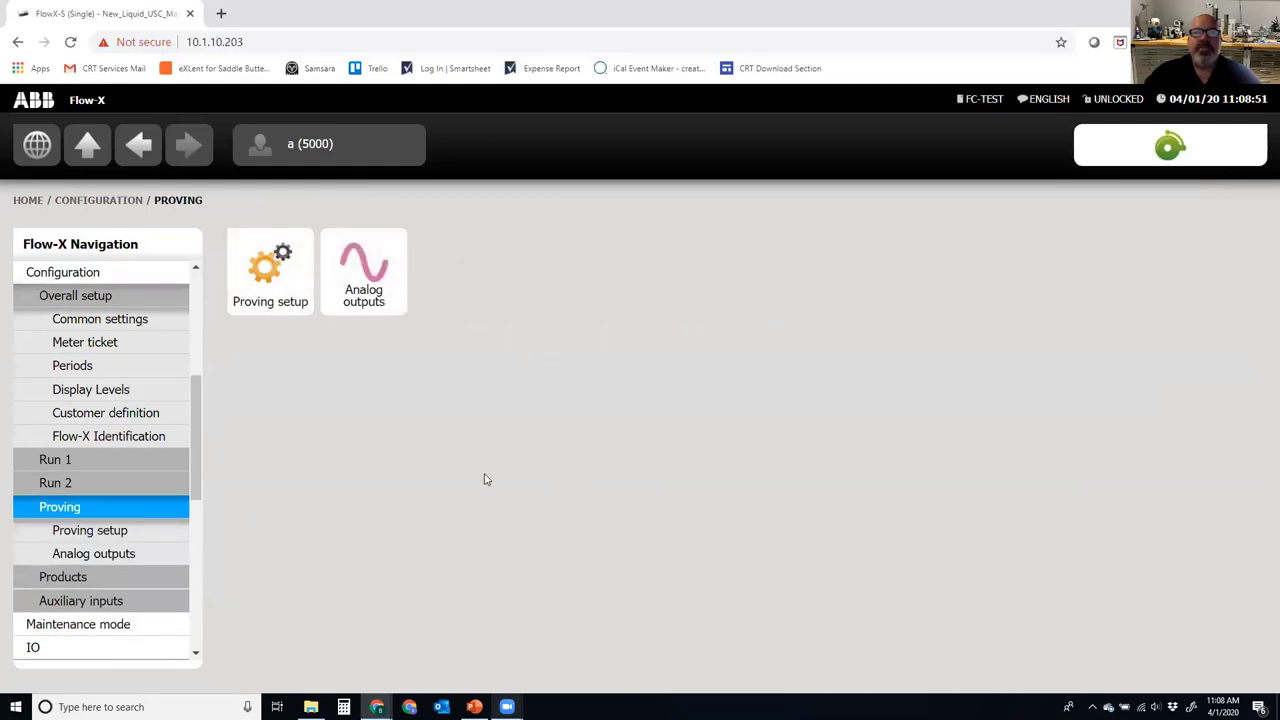
{"action": "left_click", "coordinate": [294, 309]}
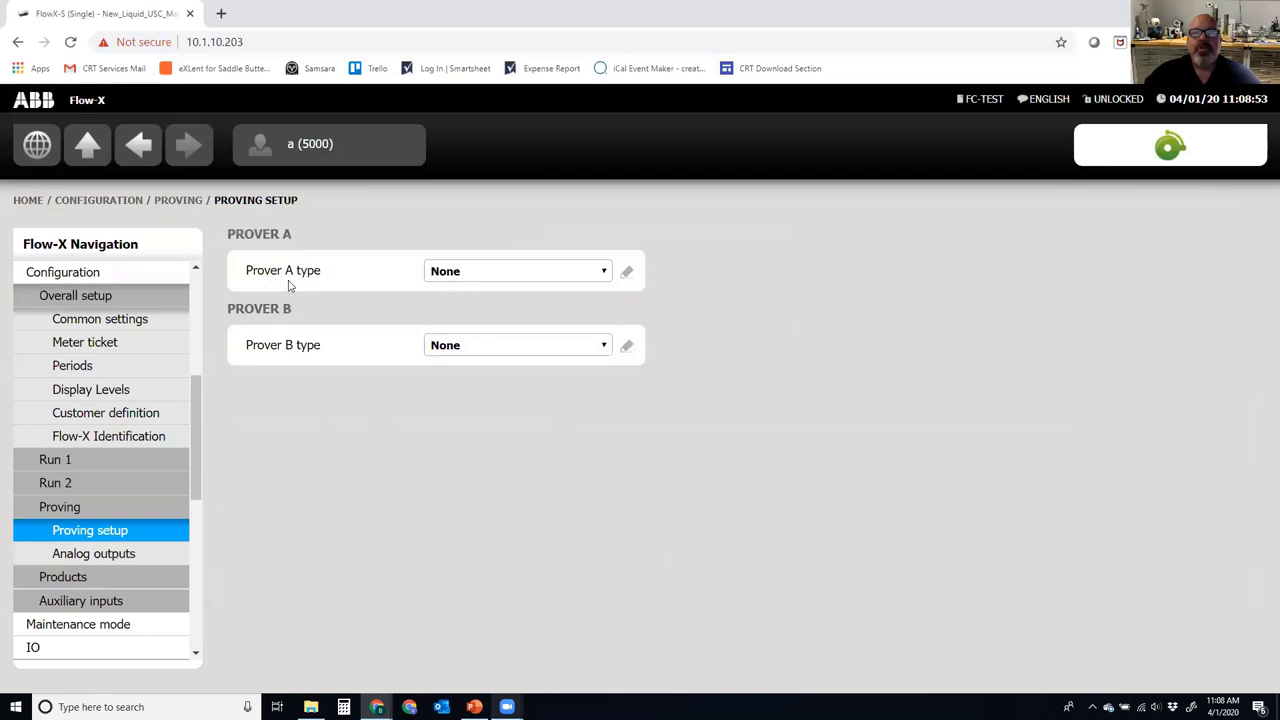
{"action": "left_click", "coordinate": [498, 275]}
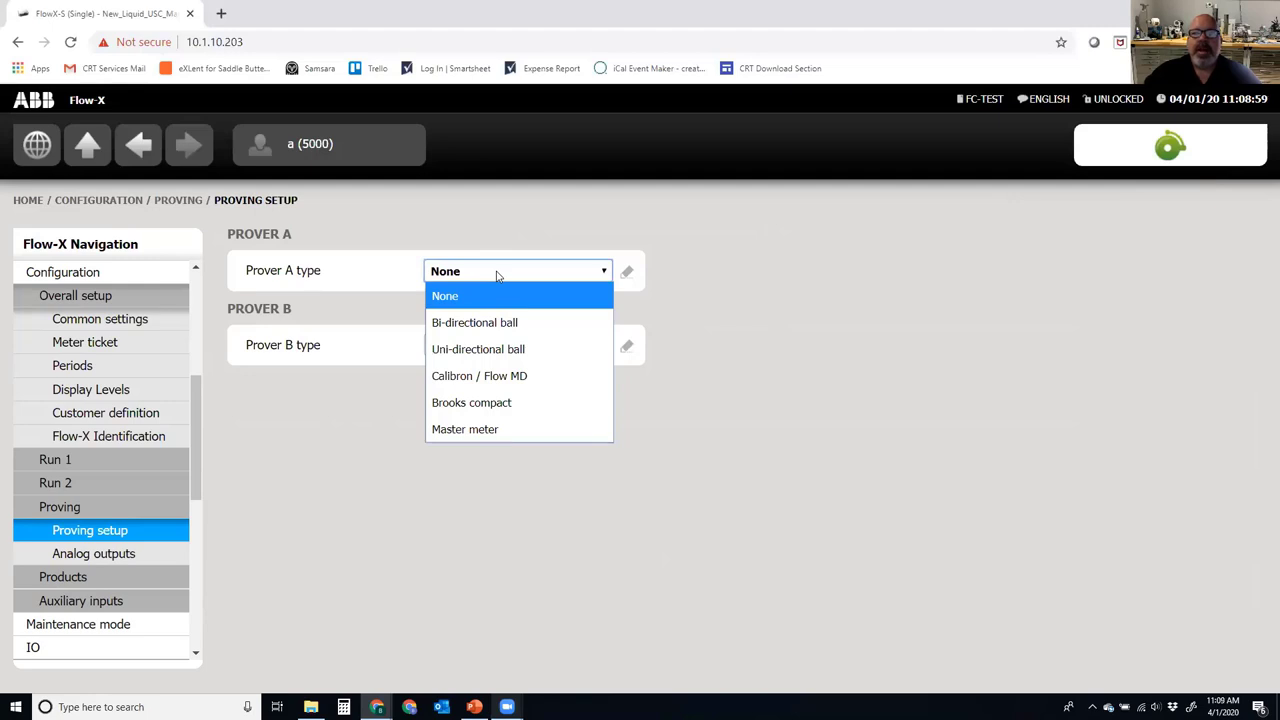
{"action": "left_click", "coordinate": [515, 377]}
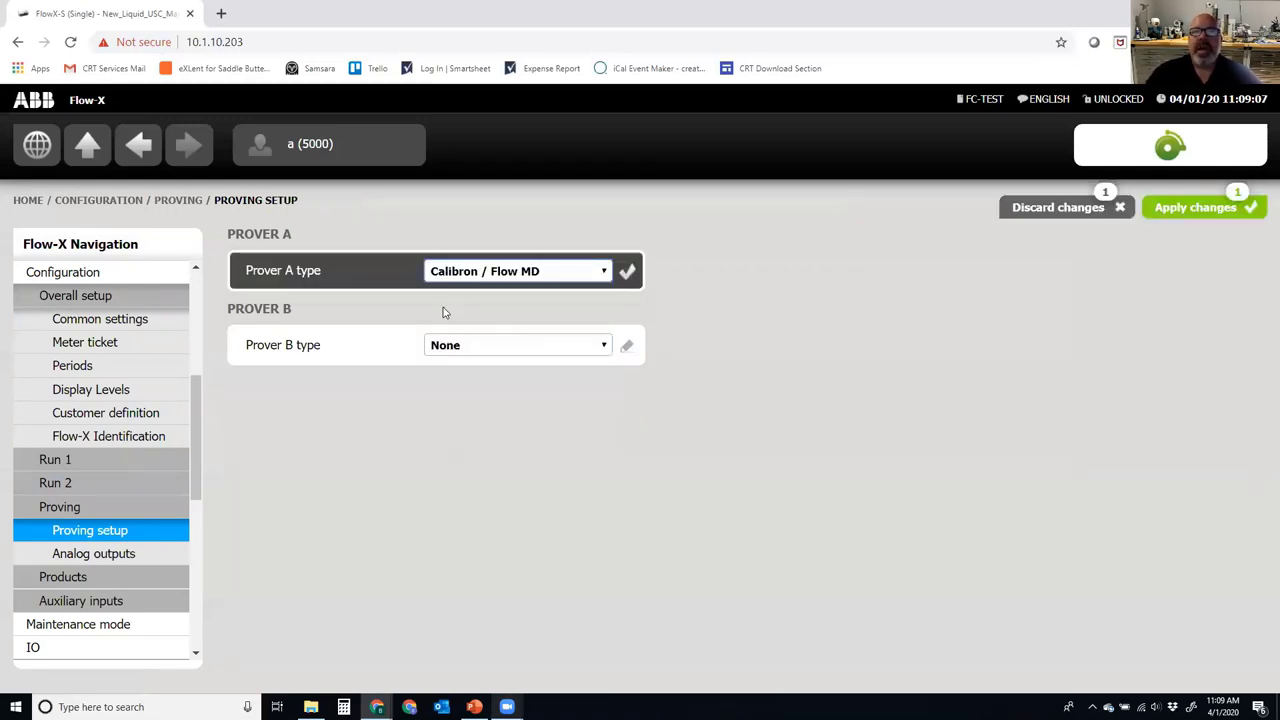
{"action": "left_click", "coordinate": [626, 271]}
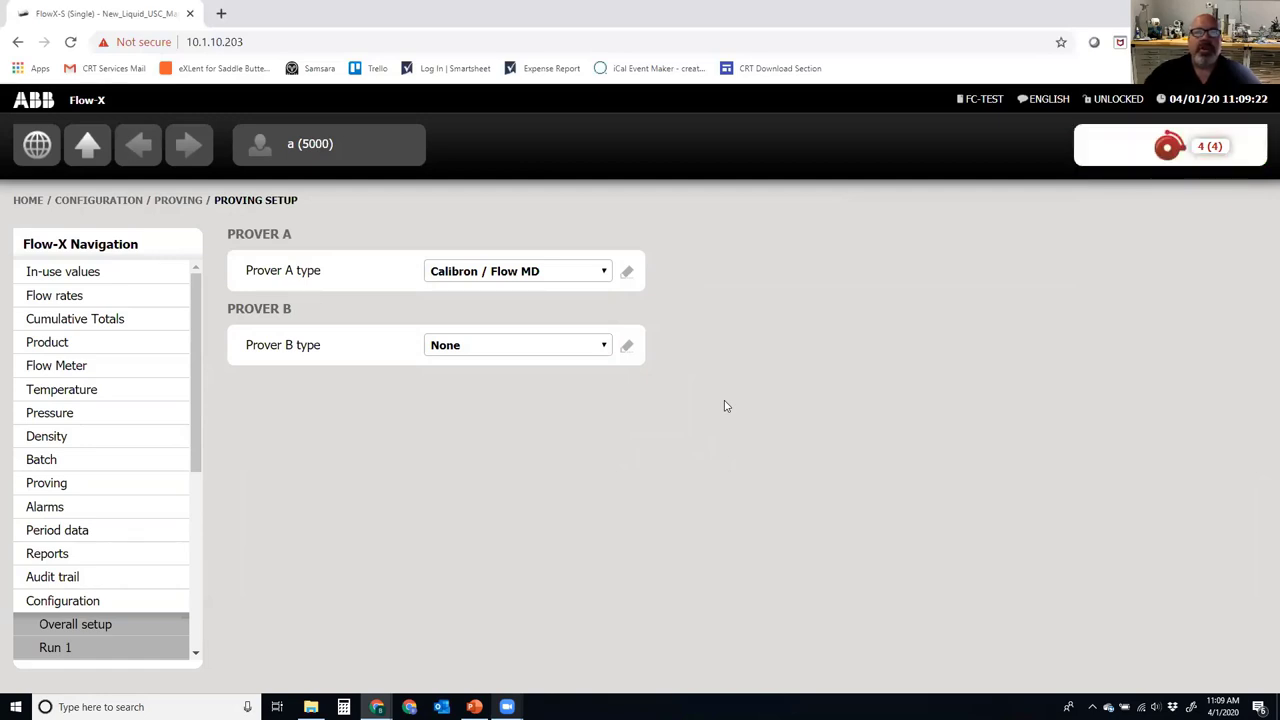
Open Prover A's prover setup page and examine its inlet and outlet temperature input type settings.
{"action": "left_click", "coordinate": [86, 150]}
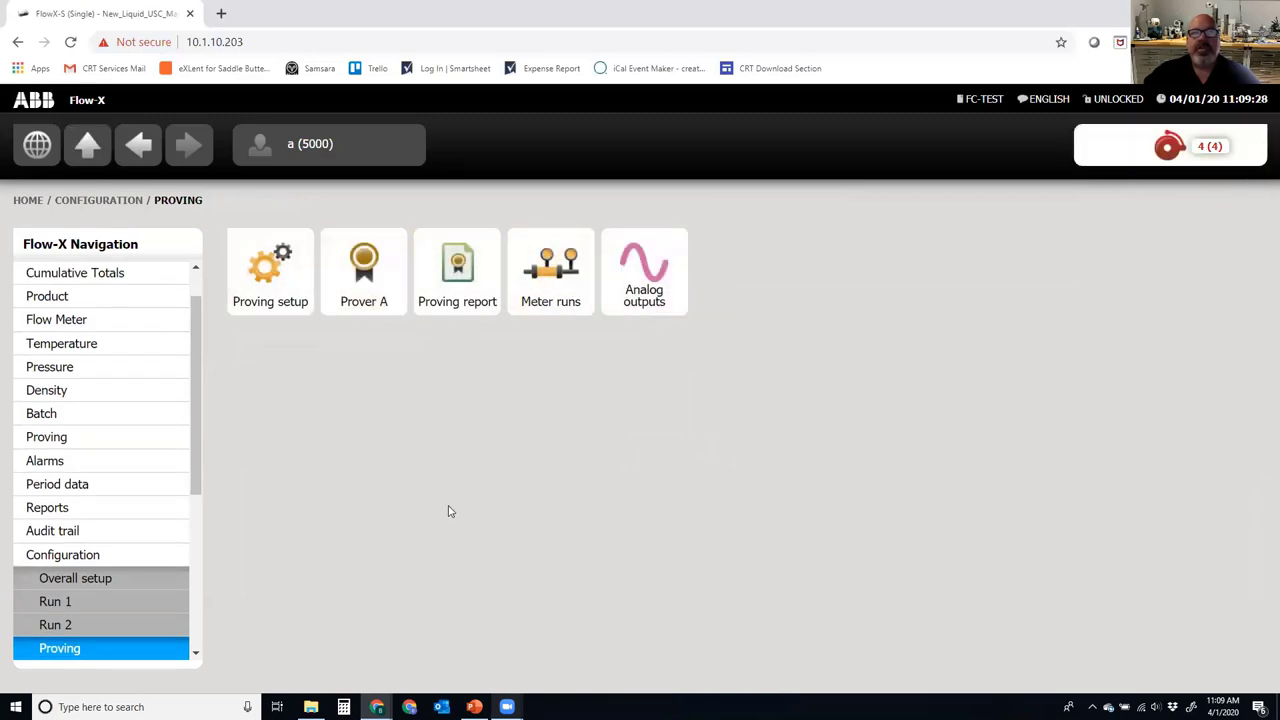
{"action": "left_click", "coordinate": [358, 314]}
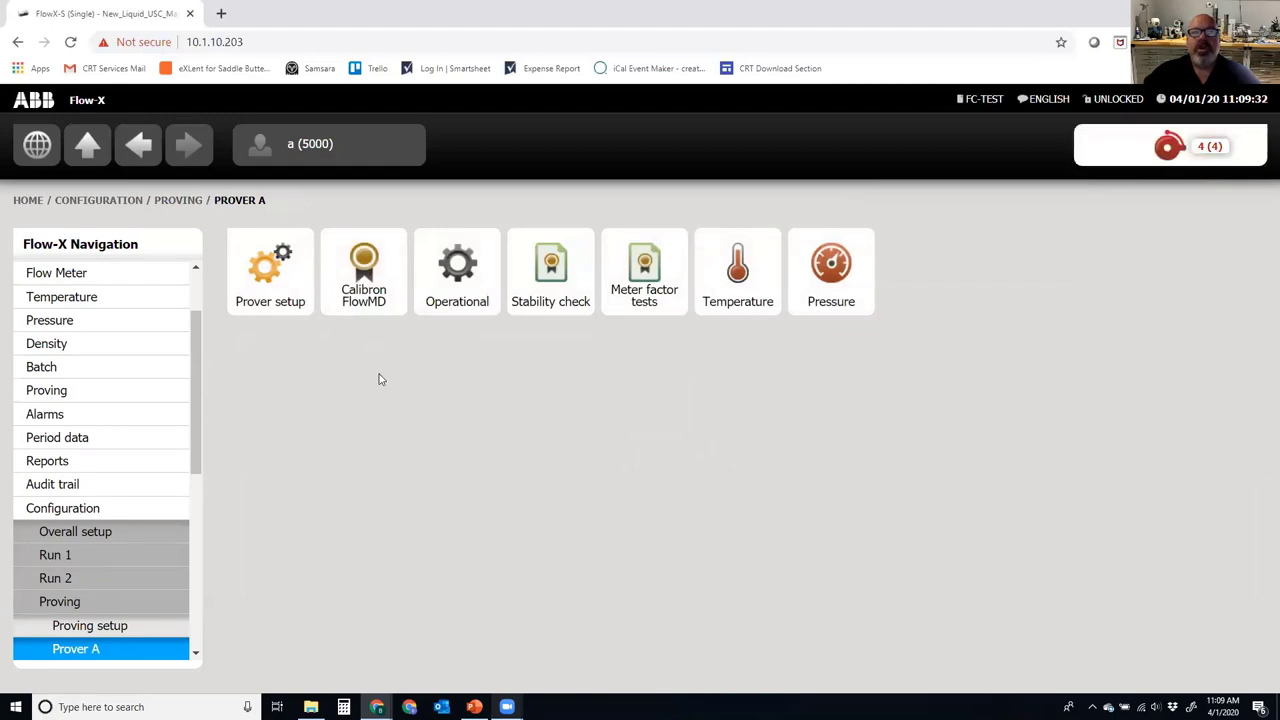
{"action": "left_click", "coordinate": [288, 287]}
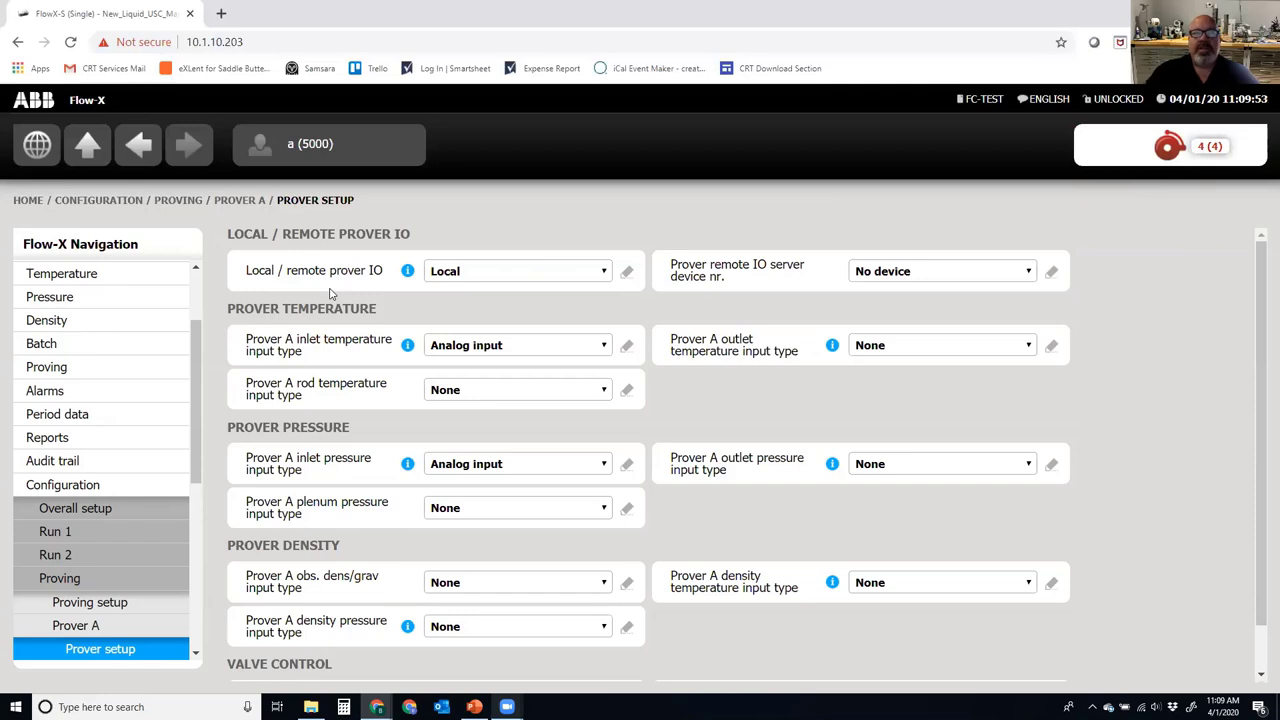
{"action": "scroll", "coordinate": [331, 292], "scroll_direction": "down", "scroll_amount": 1}
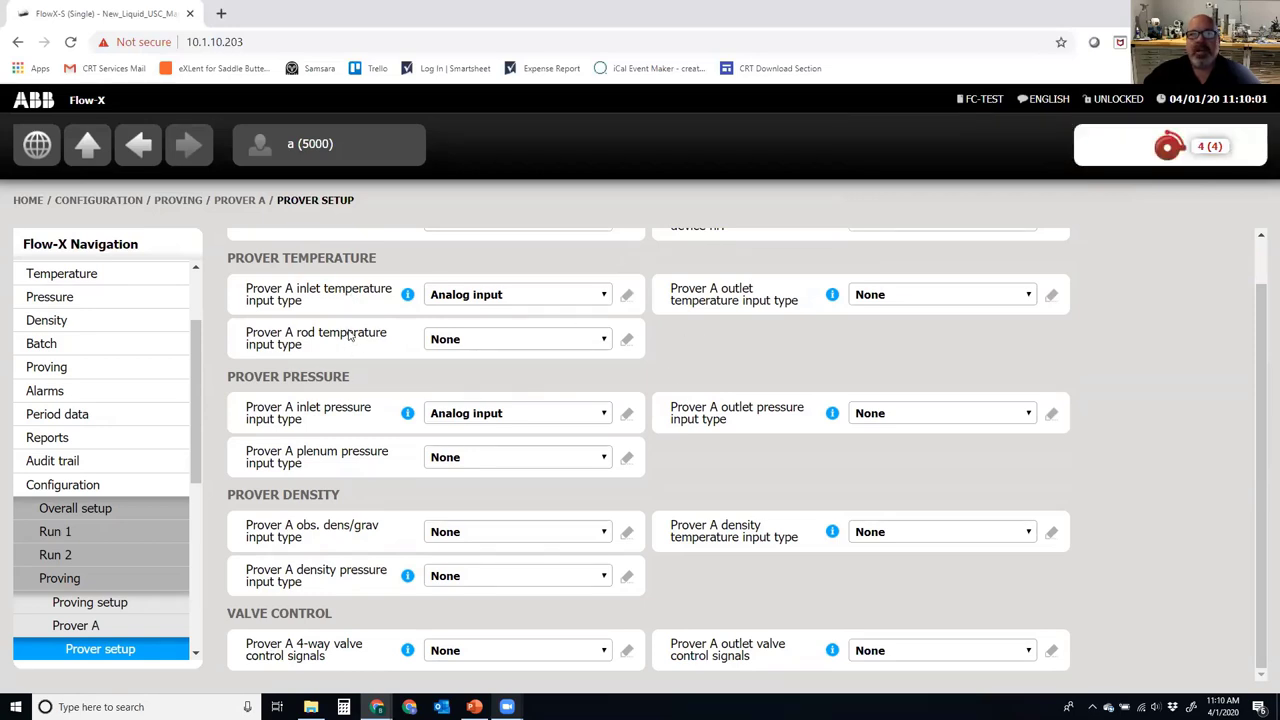
{"action": "left_click_drag", "start_coordinate": [246, 290], "coordinate": [302, 301]}
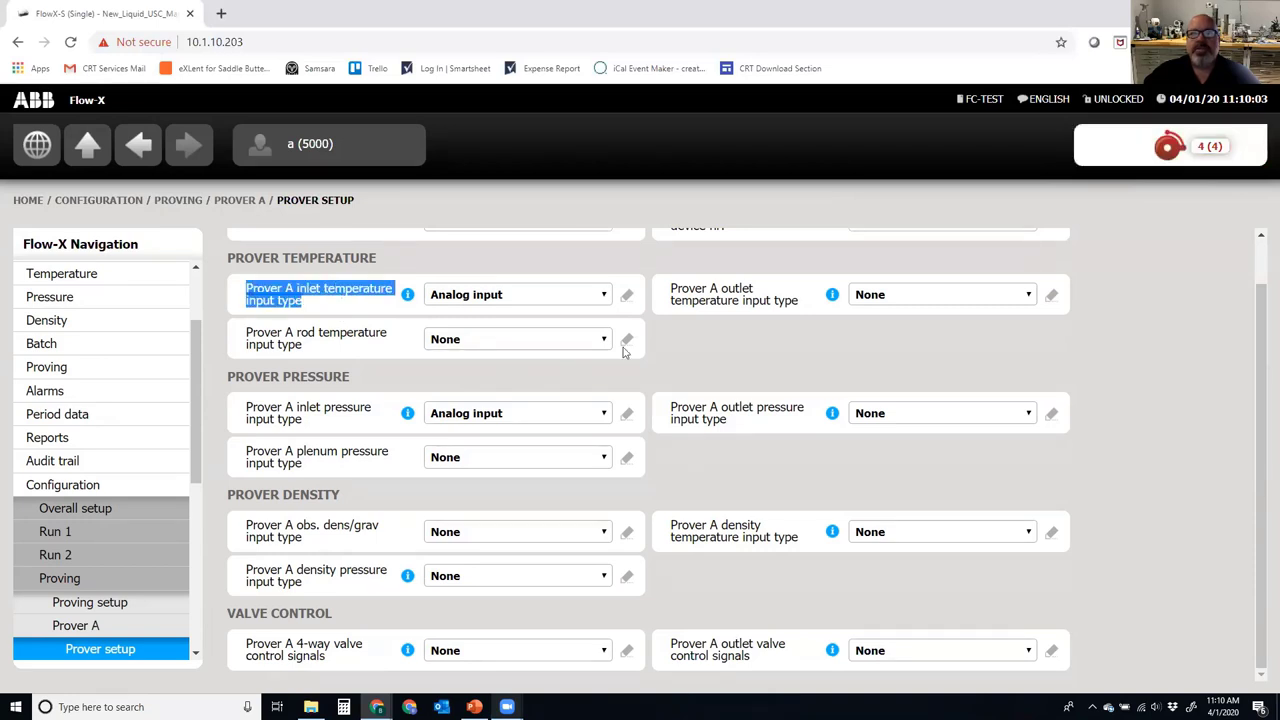
{"action": "left_click", "coordinate": [688, 298]}
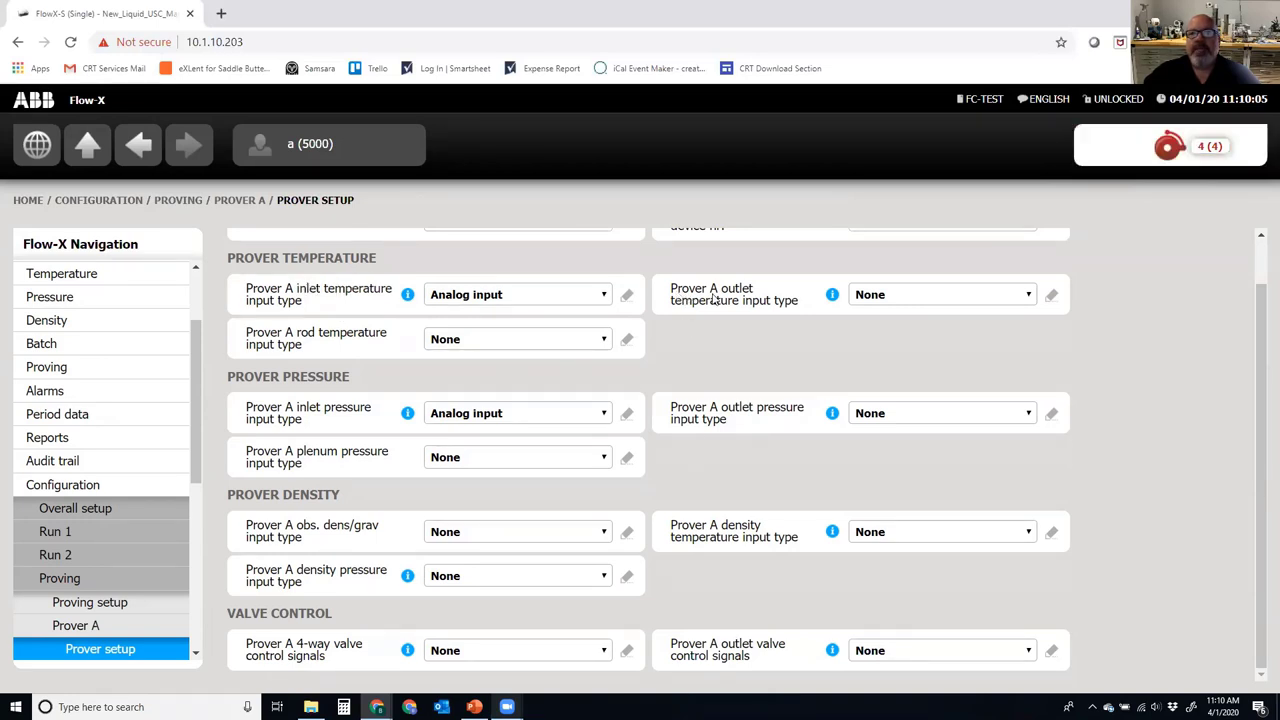
{"action": "triple_click", "coordinate": [713, 298]}
{"action": "left_click", "coordinate": [800, 314]}
Review the input type options for Prover A's rod temperature and inlet pressure without changing either.
{"action": "left_click", "coordinate": [455, 342]}
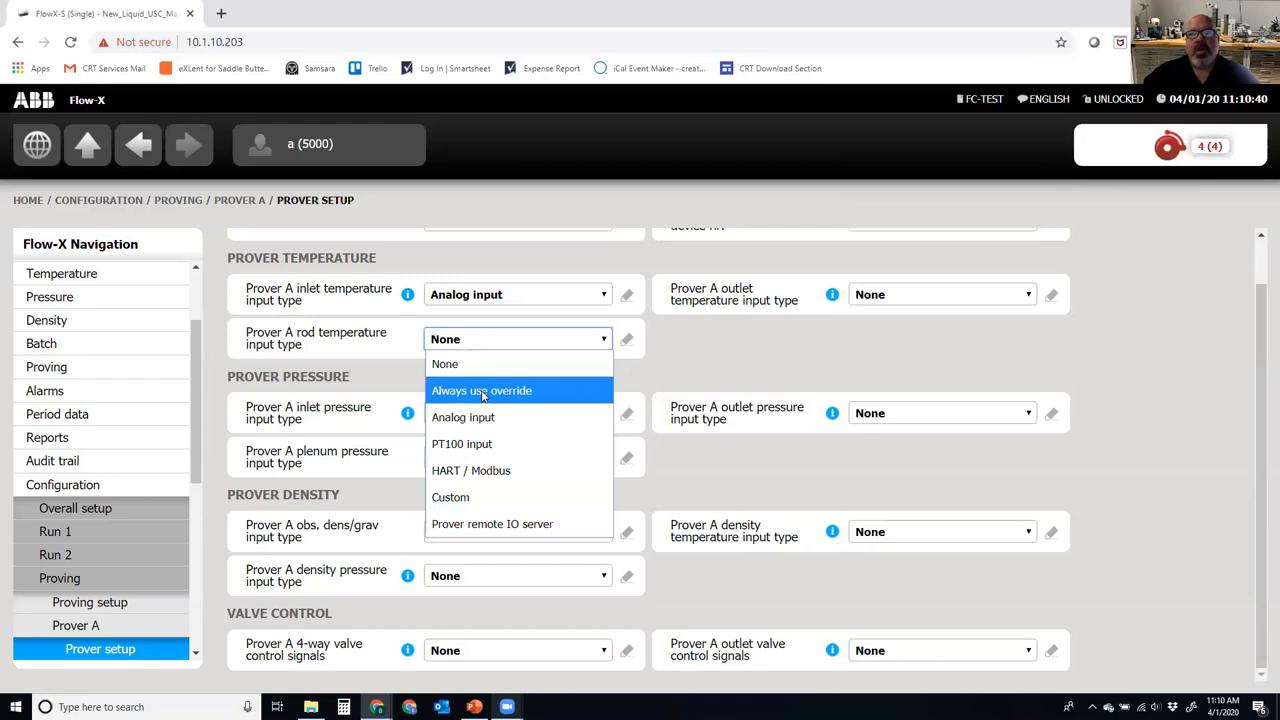
{"action": "left_click", "coordinate": [320, 346]}
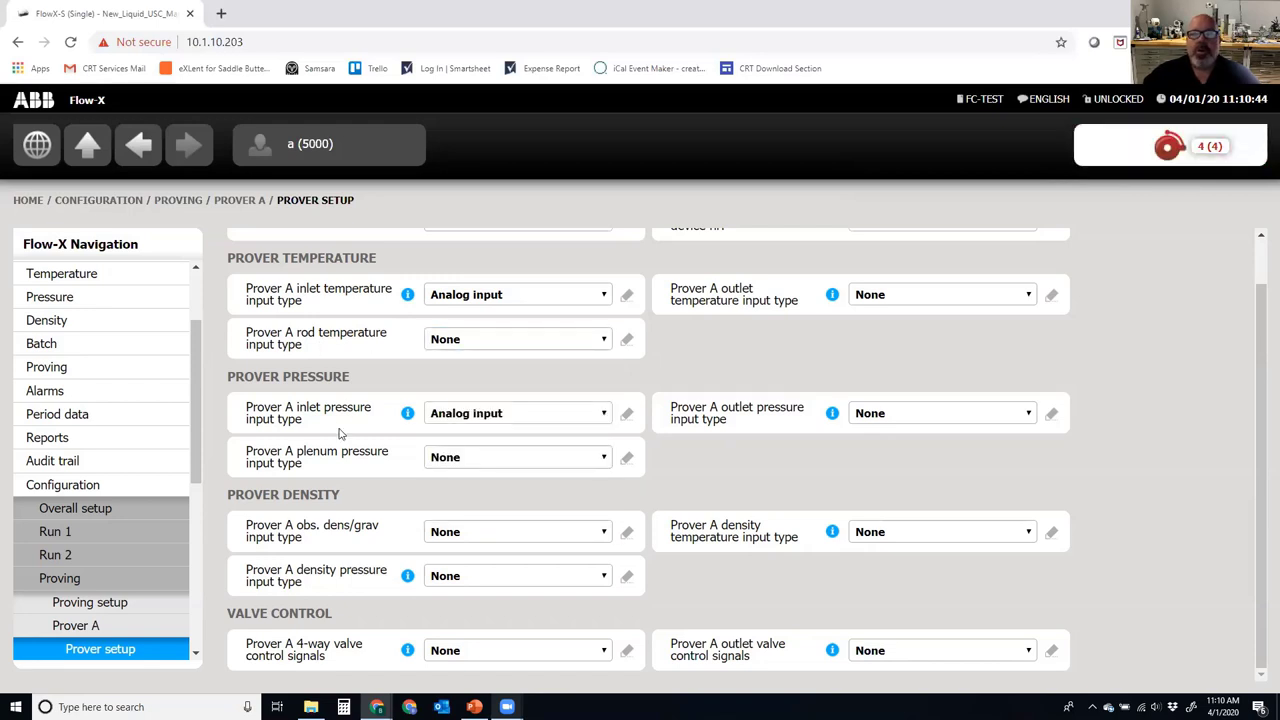
{"action": "left_click", "coordinate": [450, 419]}
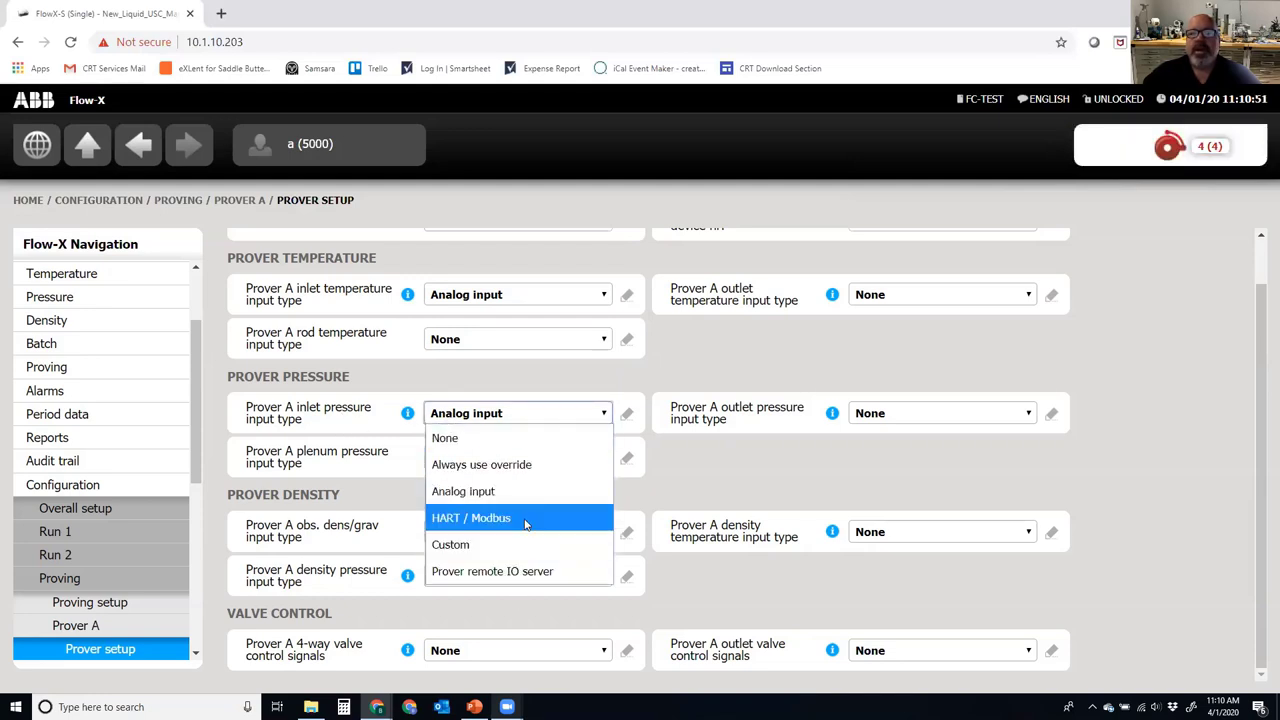
{"action": "left_click", "coordinate": [735, 483]}
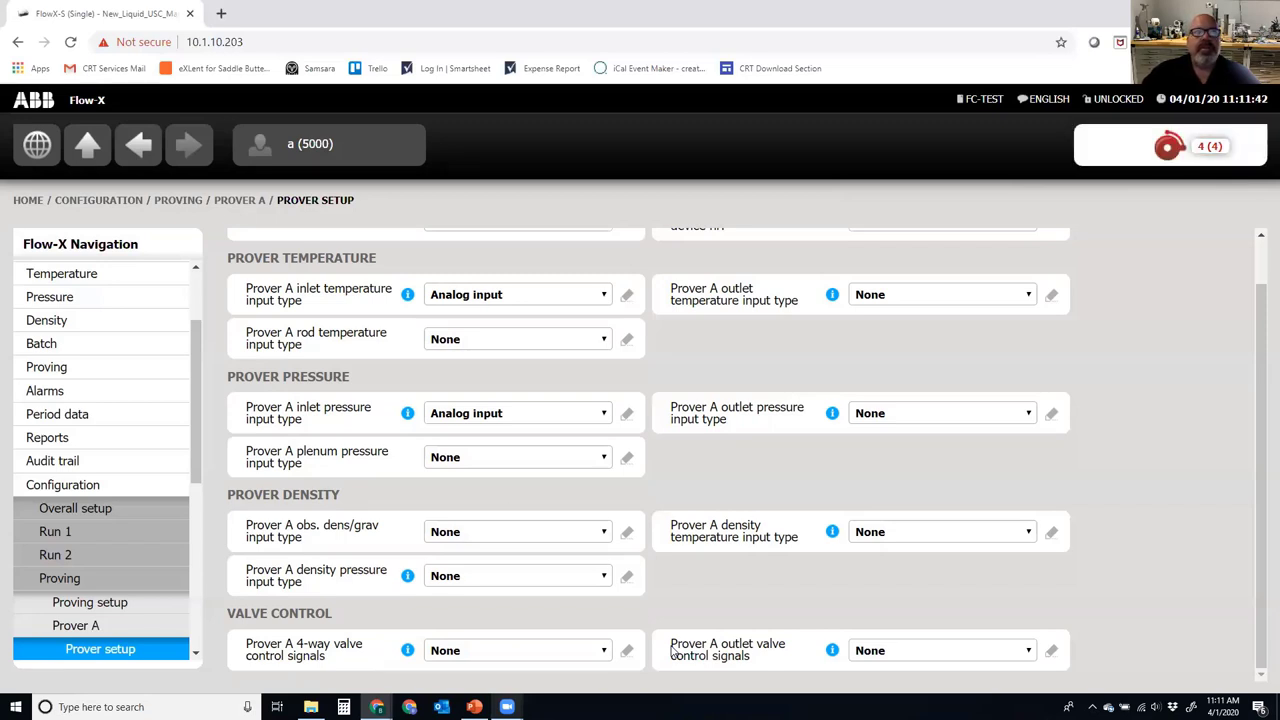
Open Prover A's Calibron FlowMD configuration page.
{"action": "left_click", "coordinate": [87, 147]}
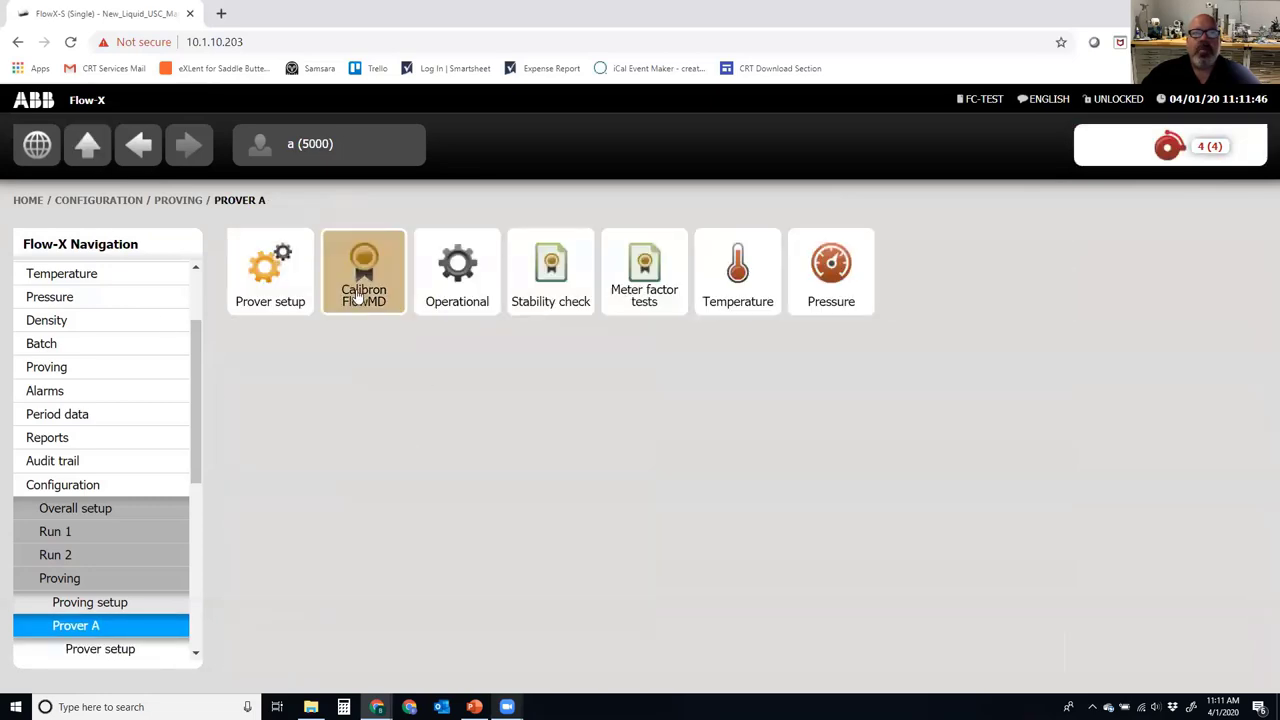
{"action": "left_click", "coordinate": [362, 280]}
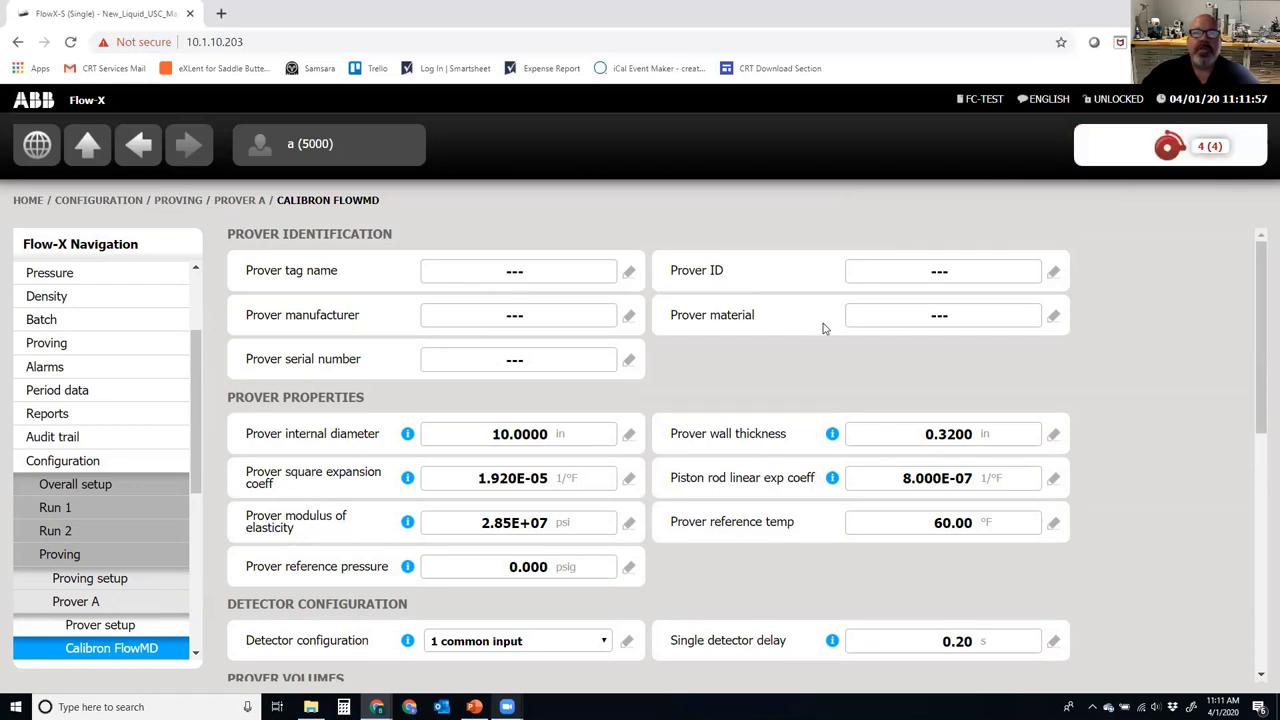
Review Prover A's prover properties and the detector configuration choices, keeping 1 common input.
{"action": "scroll", "coordinate": [757, 412], "scroll_direction": "down", "scroll_amount": 1}
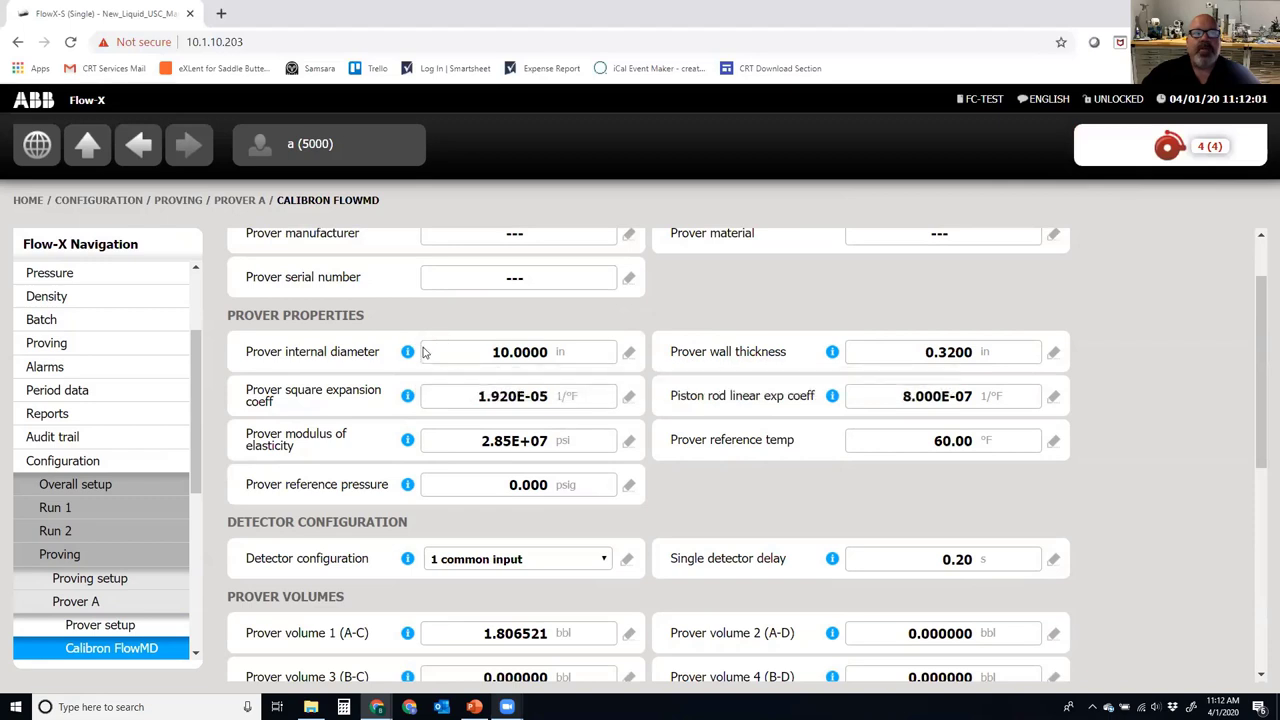
{"action": "mouse_move", "coordinate": [413, 355]}
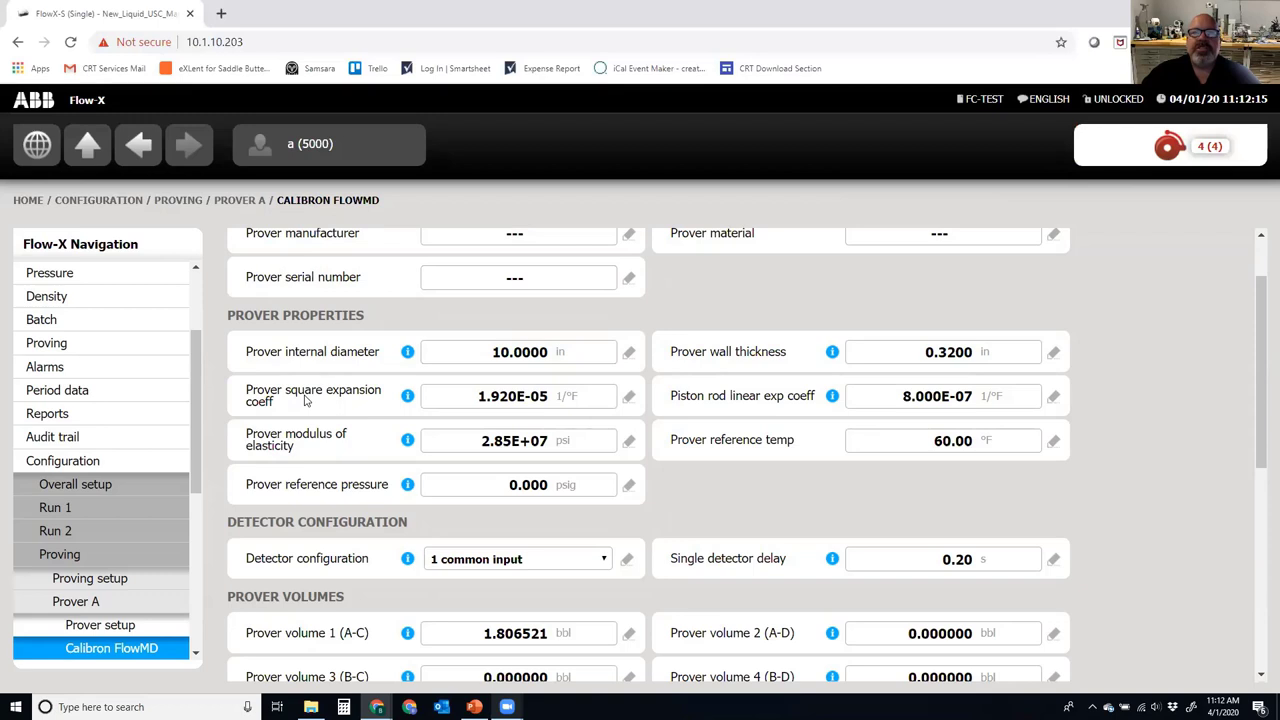
{"action": "mouse_move", "coordinate": [409, 398]}
{"action": "scroll", "coordinate": [816, 446], "scroll_direction": "down", "scroll_amount": 1}
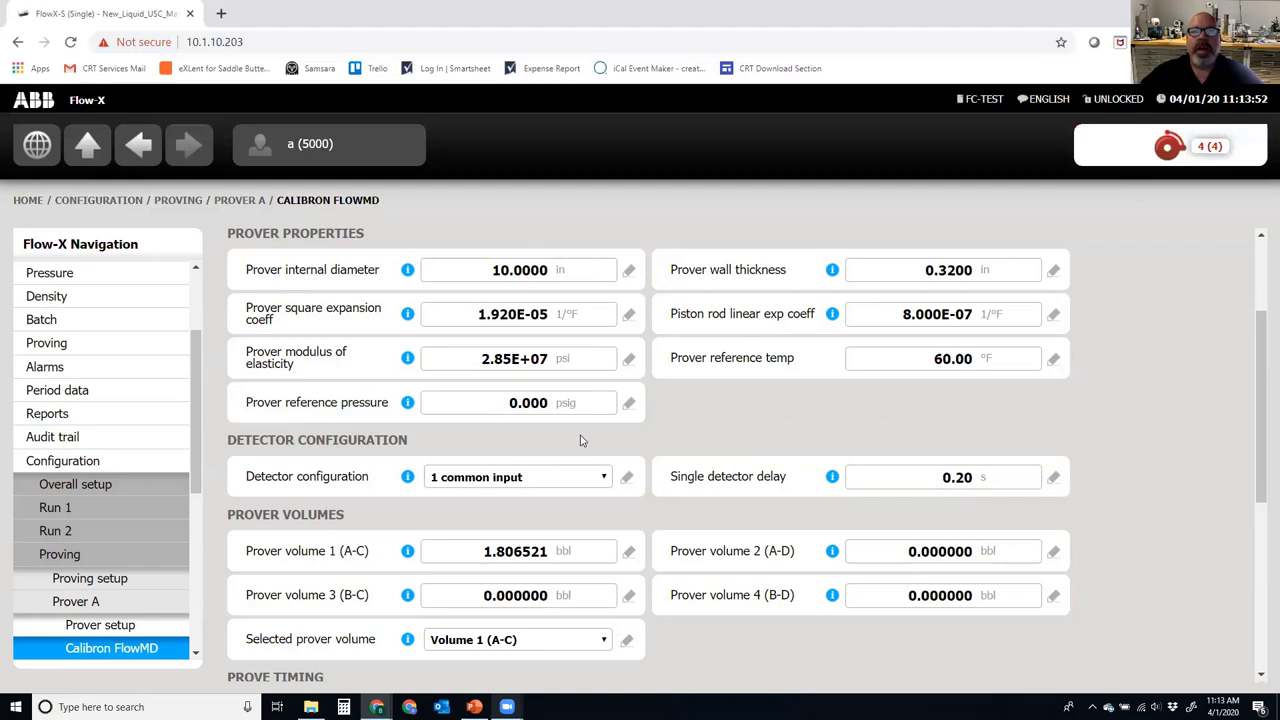
{"action": "left_click", "coordinate": [581, 476]}
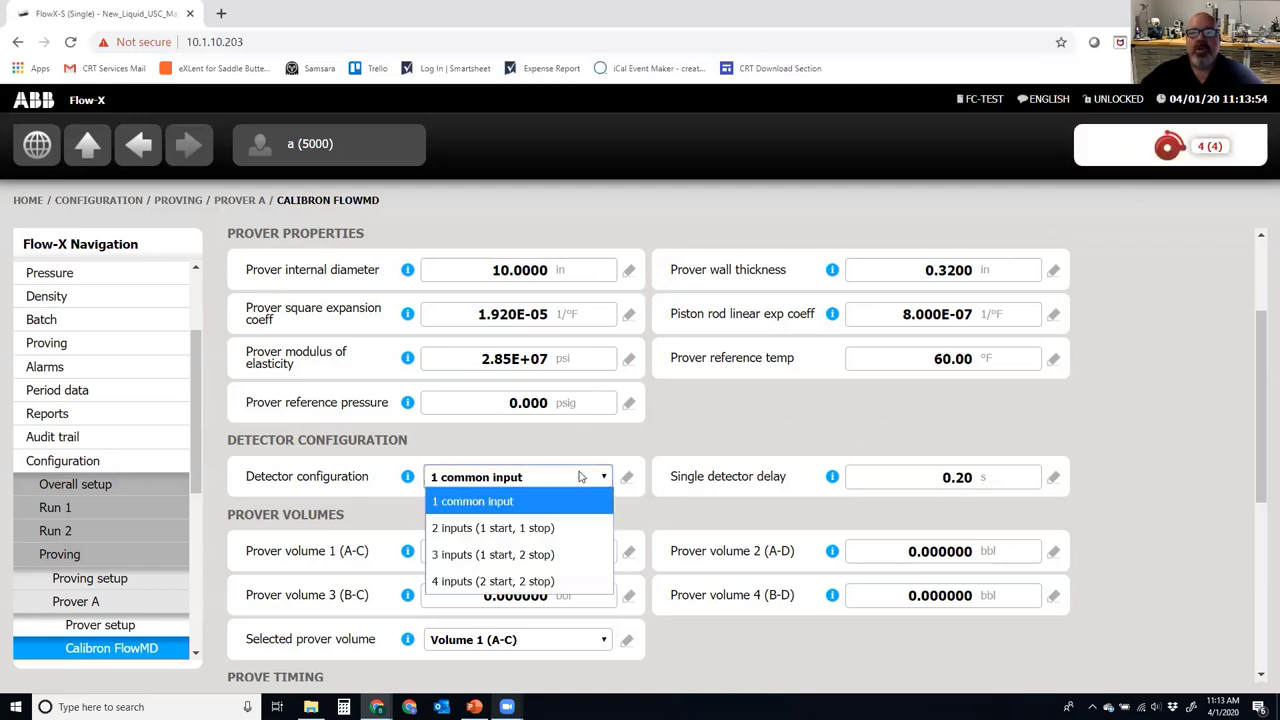
{"action": "left_click", "coordinate": [546, 512]}
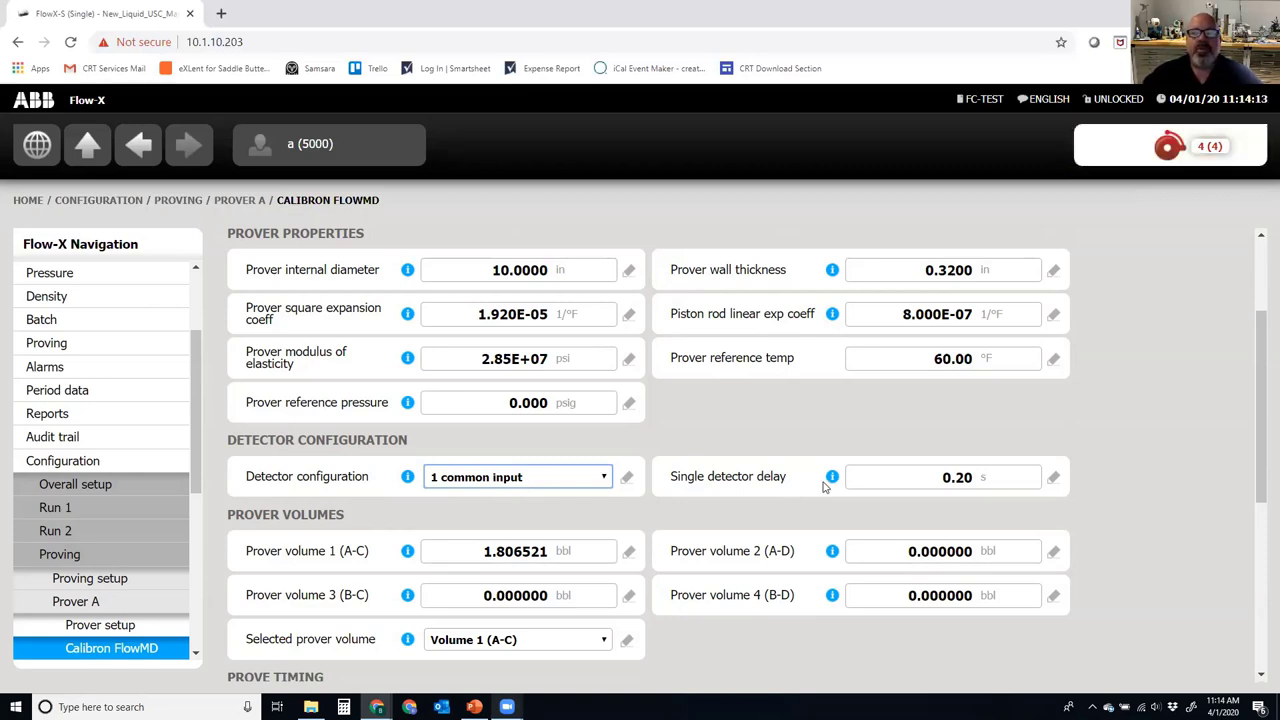
Set the single detector delay to 0 s in Prover A's detector configuration.
{"action": "left_click", "coordinate": [942, 480]}
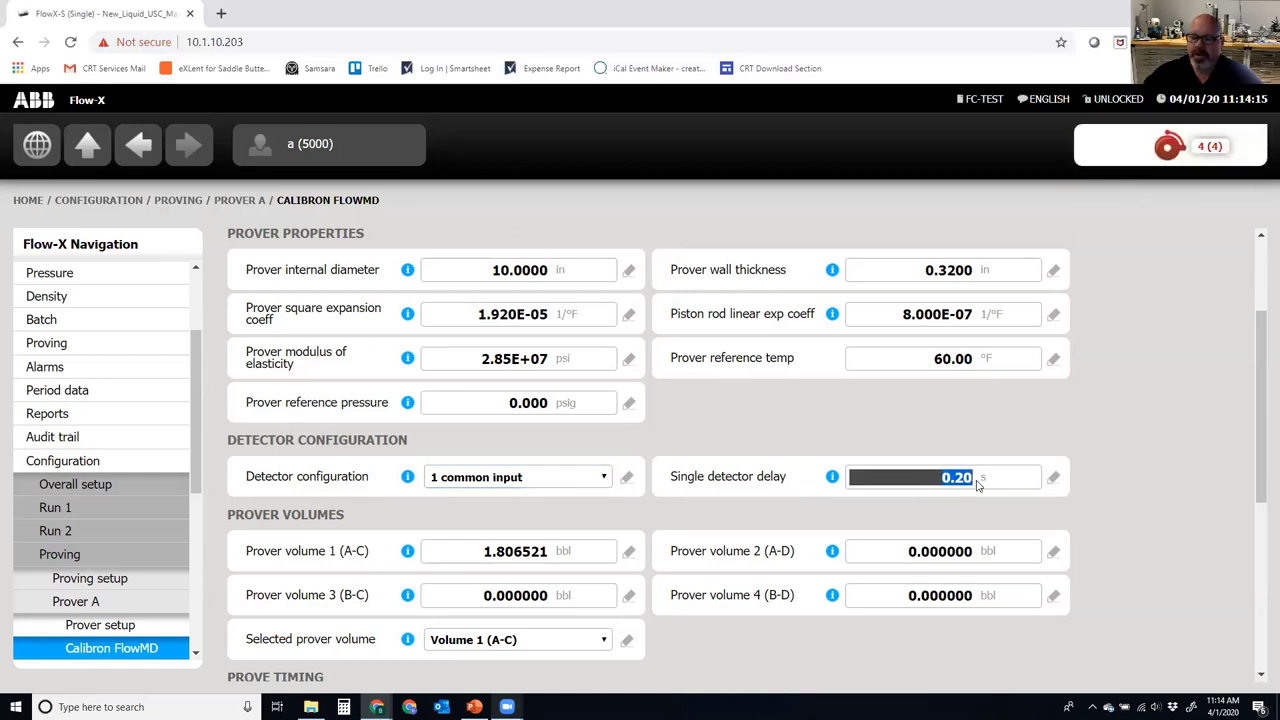
{"action": "type", "text": "0"}
{"action": "key", "text": "Return"}
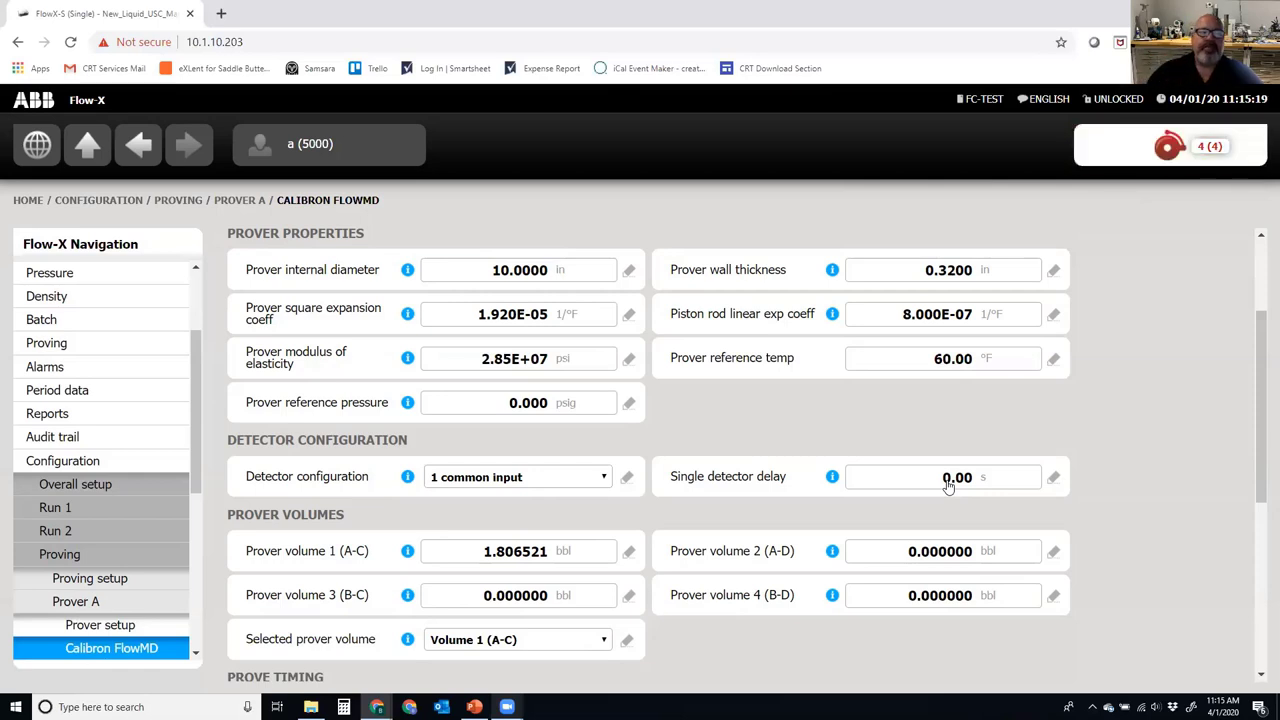
Examine the prover volume settings, focusing on prover volume 1 (A-C) and the selected prover volume.
{"action": "scroll", "coordinate": [391, 607], "scroll_direction": "down", "scroll_amount": 1}
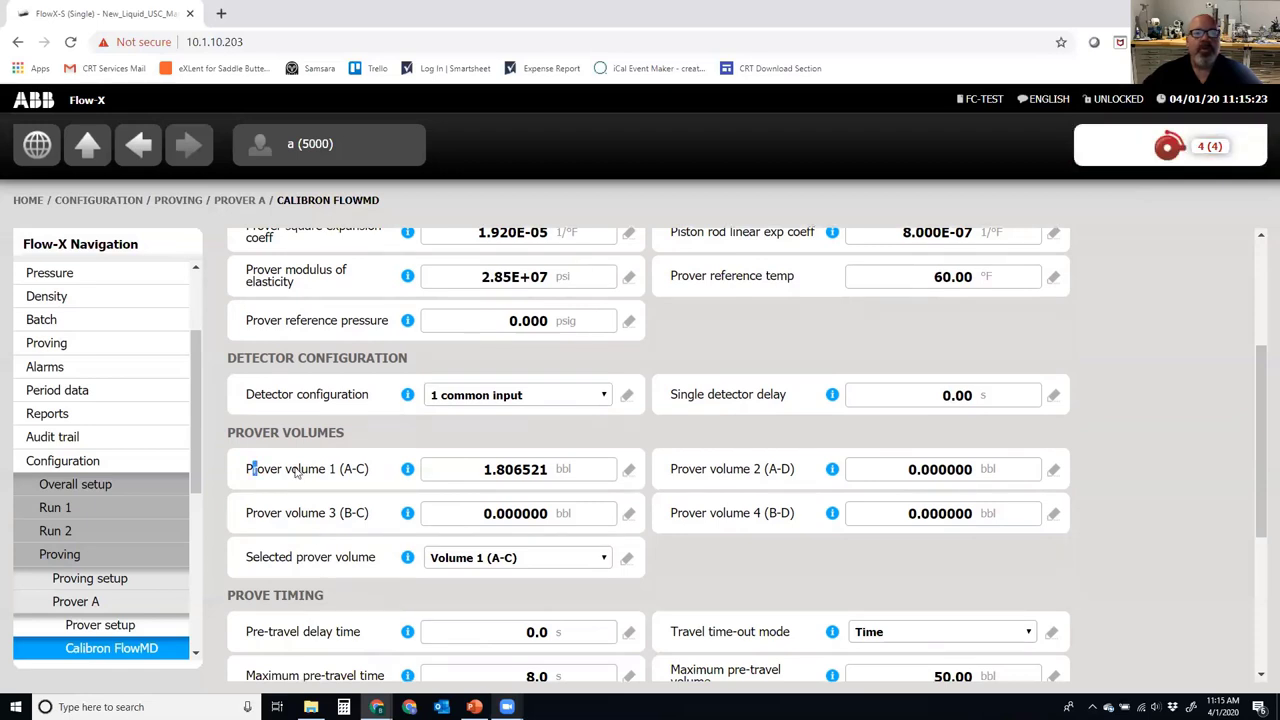
{"action": "left_click_drag", "start_coordinate": [296, 472], "coordinate": [350, 478]}
{"action": "left_click", "coordinate": [352, 481]}
{"action": "mouse_move", "coordinate": [404, 476]}
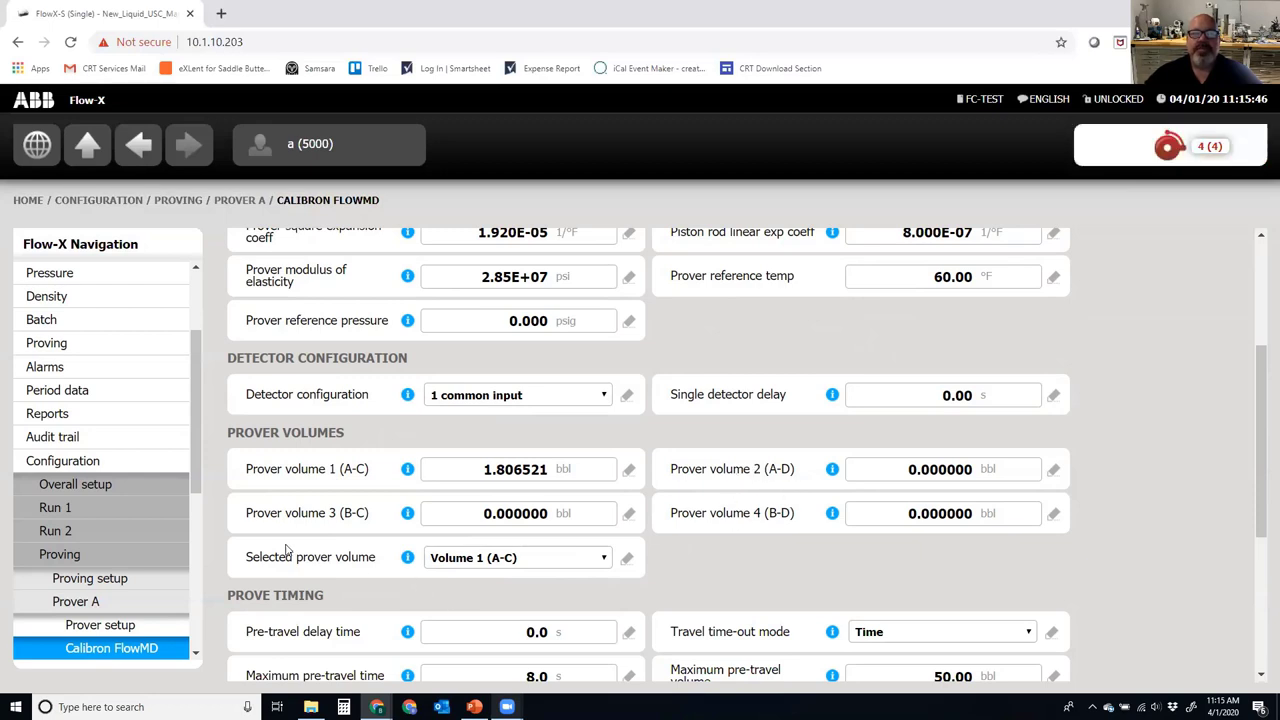
{"action": "scroll", "coordinate": [288, 551], "scroll_direction": "down", "scroll_amount": 1}
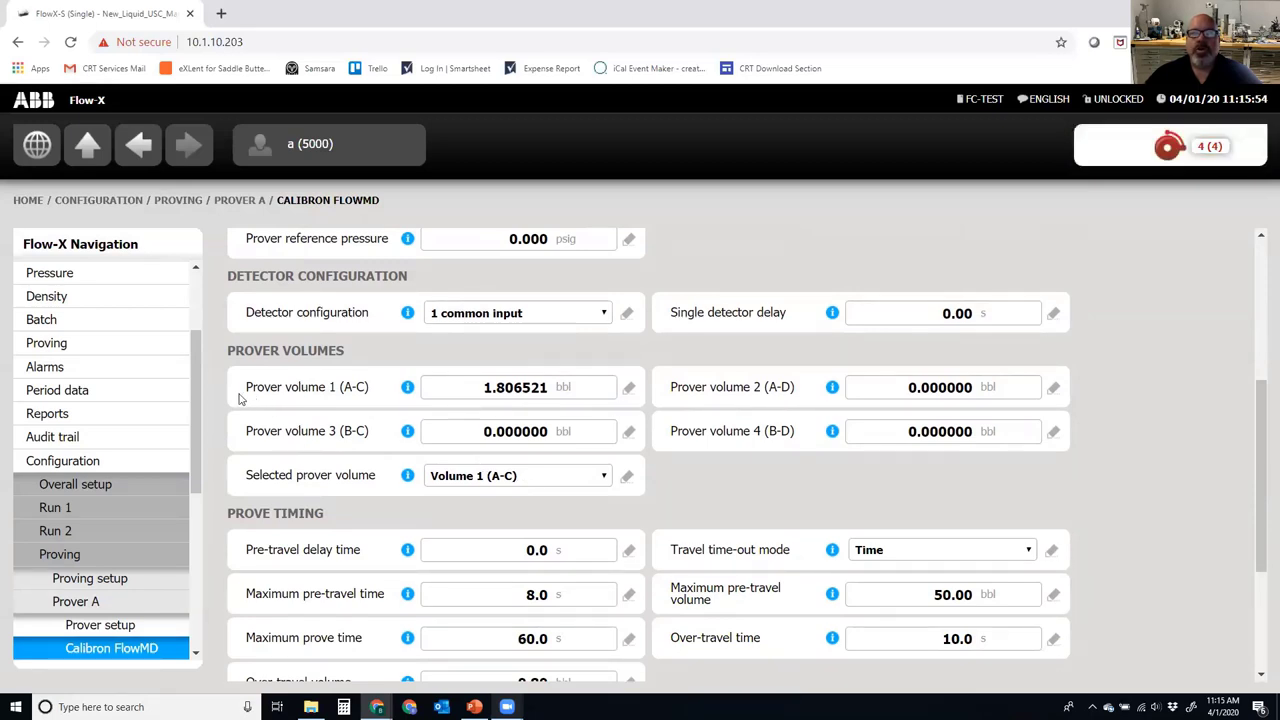
{"action": "left_click_drag", "start_coordinate": [240, 393], "coordinate": [370, 400]}
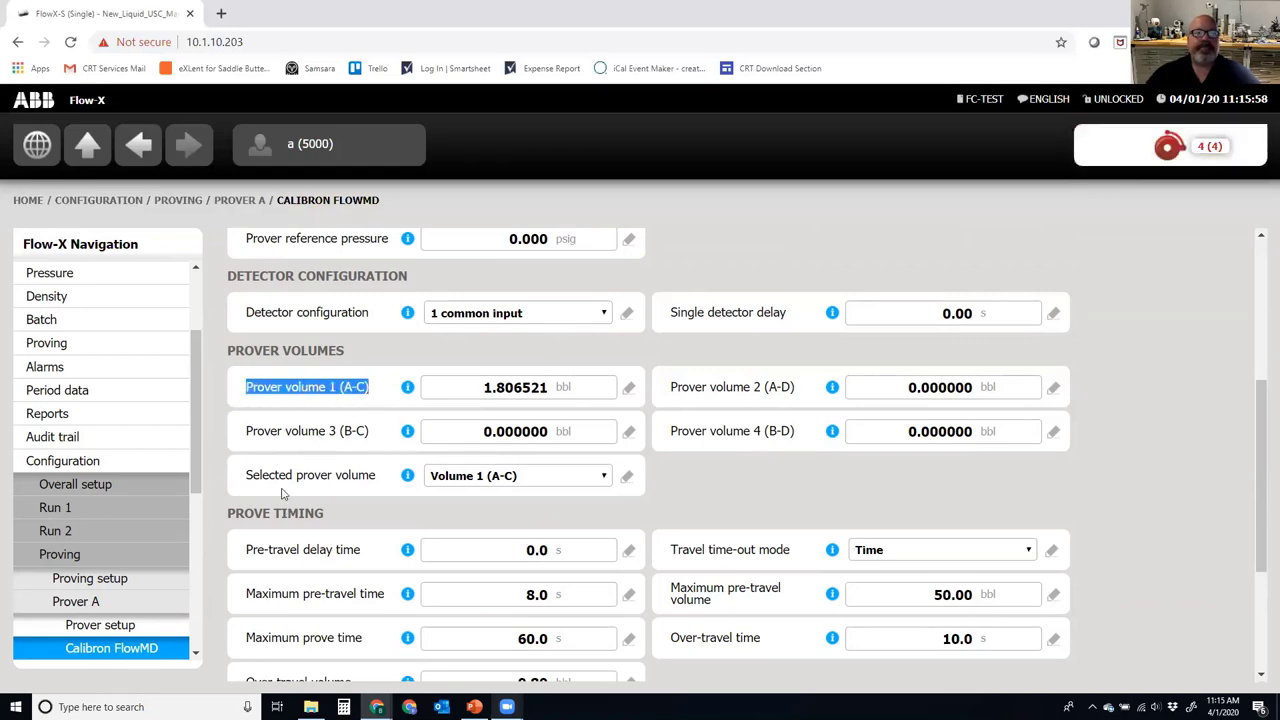
{"action": "scroll", "coordinate": [282, 491], "scroll_direction": "down", "scroll_amount": 2}
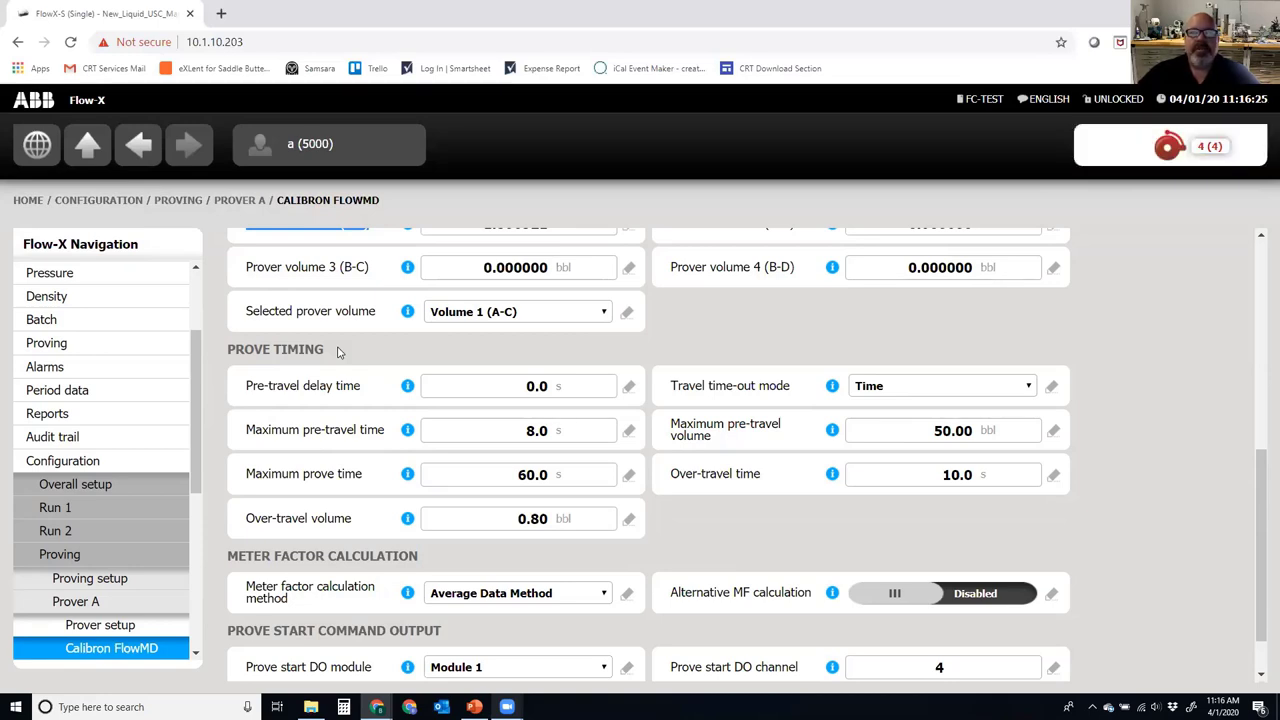
Review the pre-travel delay time and the travel time-out mode options, keeping the mode at Time.
{"action": "left_click", "coordinate": [502, 390]}
{"action": "left_click_drag", "start_coordinate": [243, 388], "coordinate": [358, 392]}
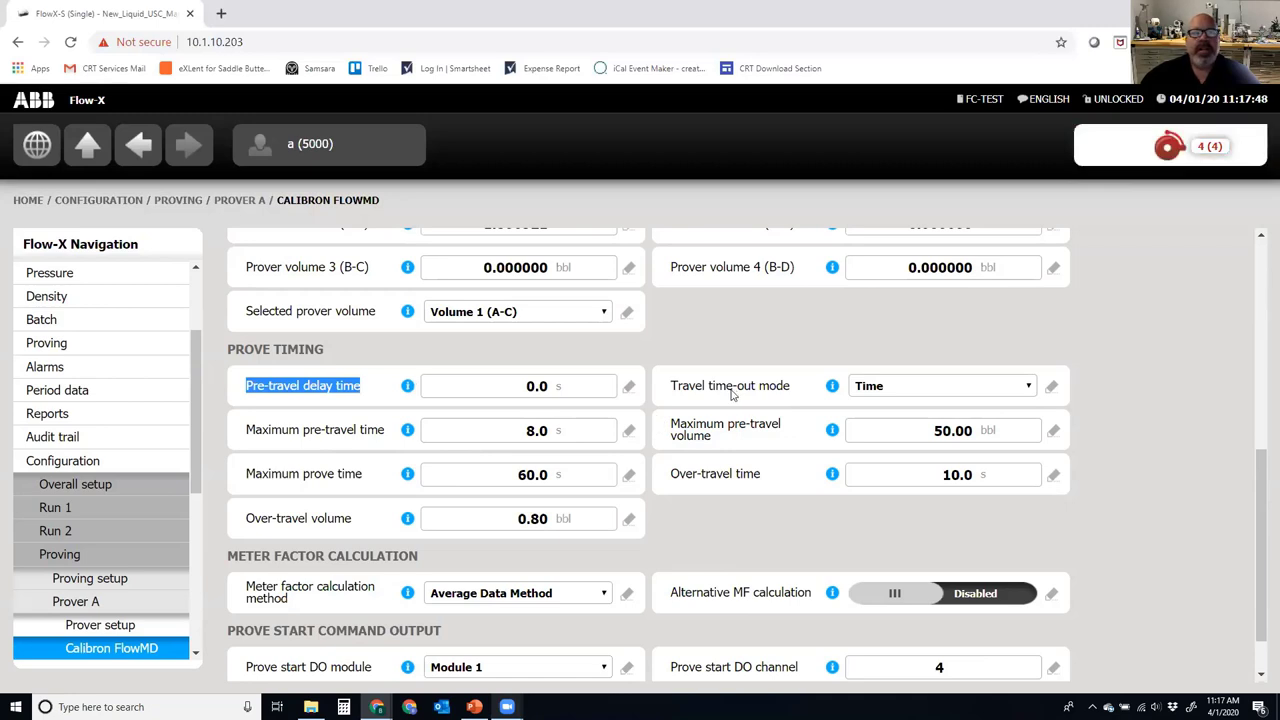
{"action": "left_click", "coordinate": [886, 398]}
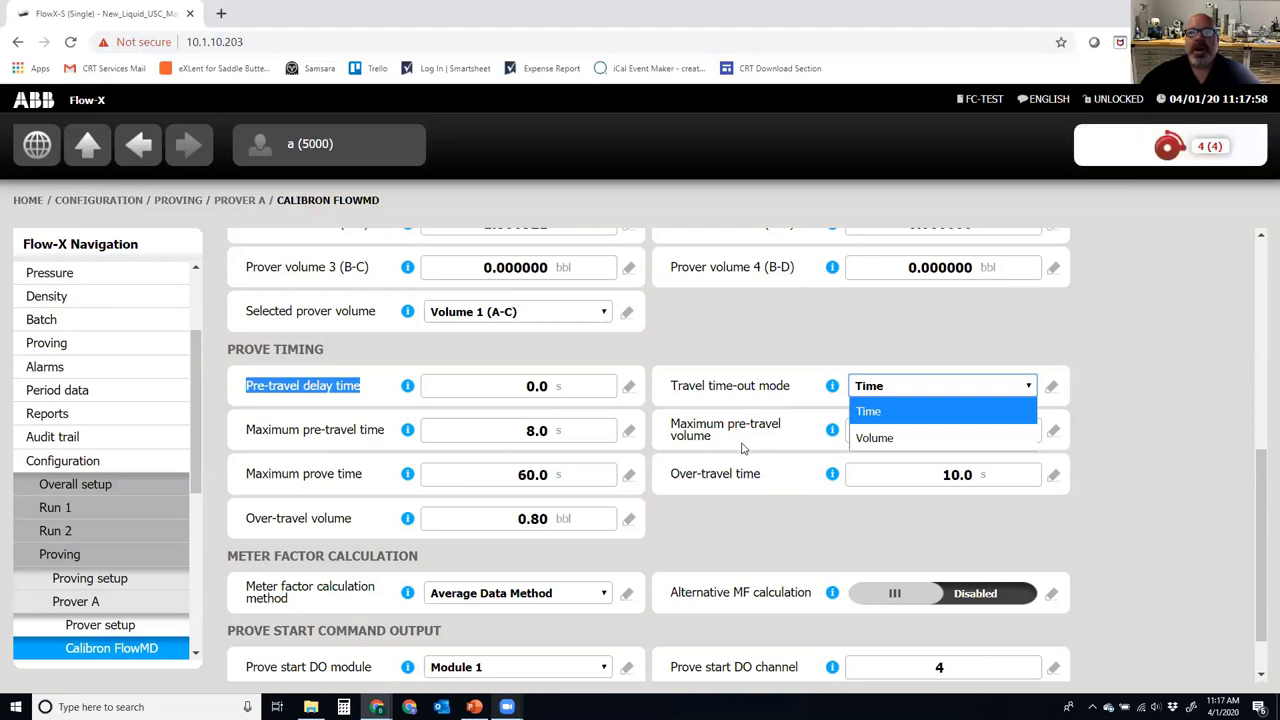
{"action": "left_click", "coordinate": [792, 400]}
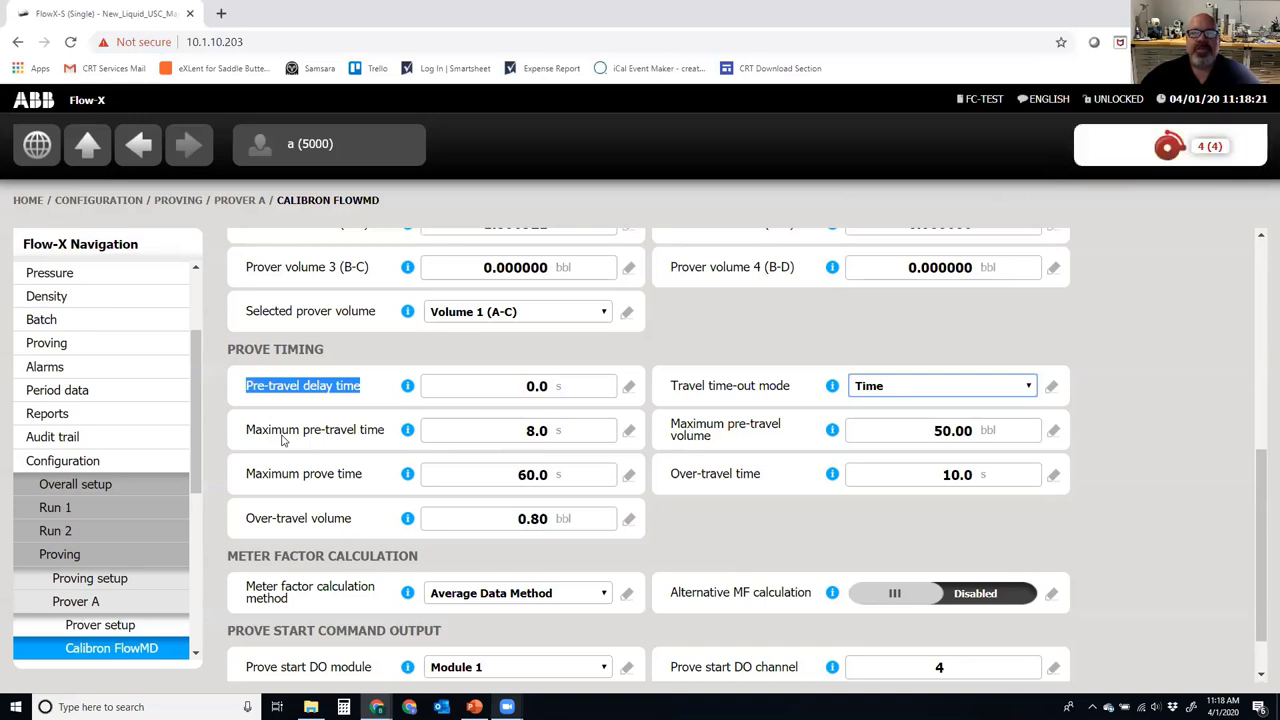
Set the pre-travel delay time to 1 s in the prove timing settings.
{"action": "left_click", "coordinate": [485, 441]}
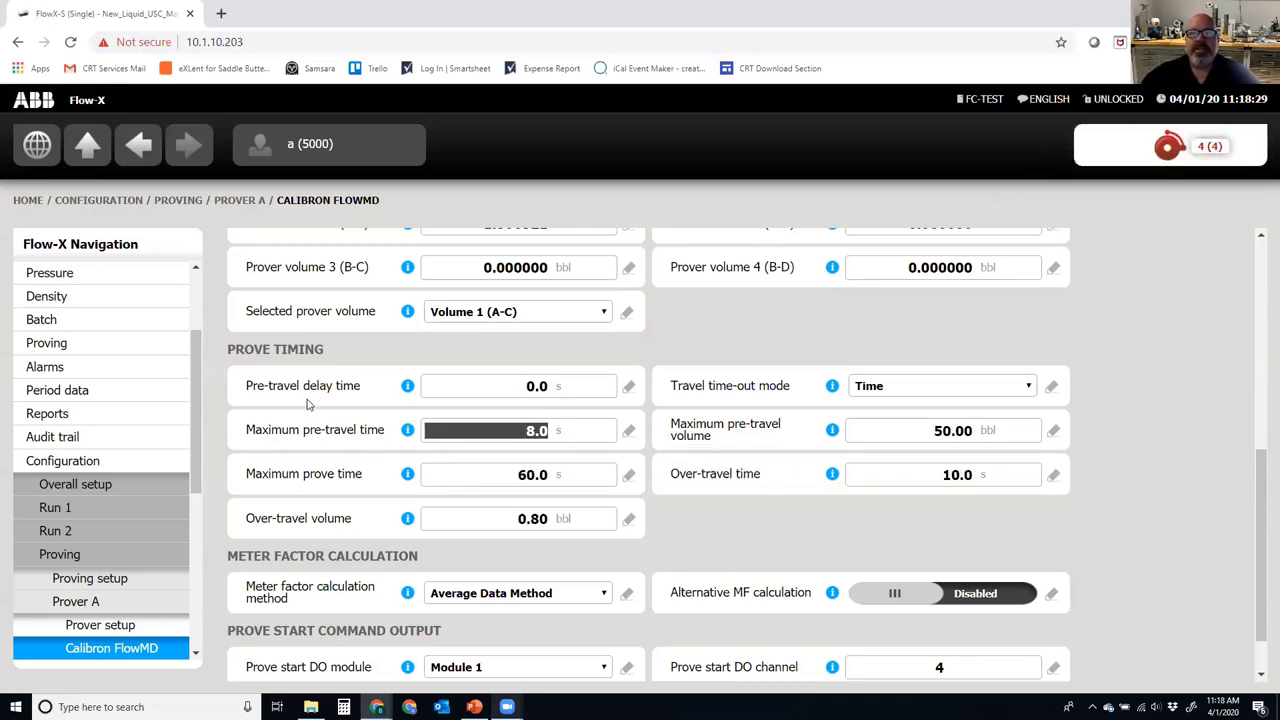
{"action": "left_click", "coordinate": [530, 400]}
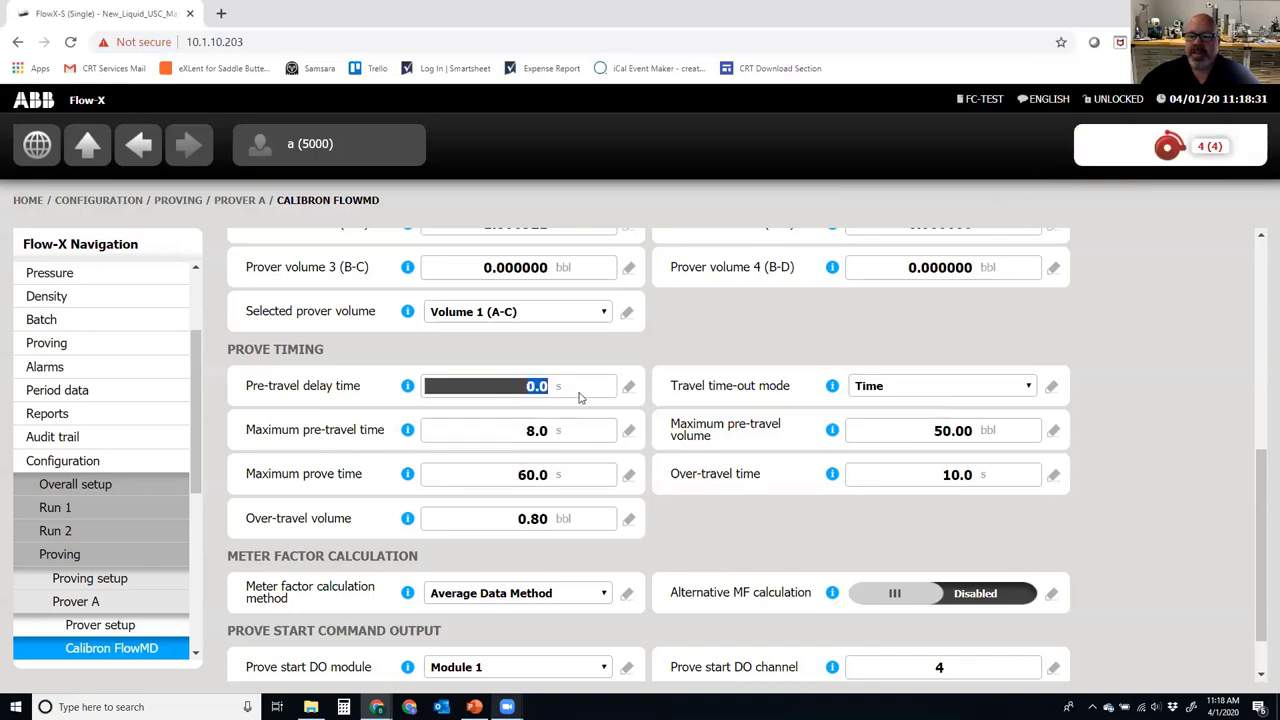
{"action": "type", "text": "1"}
{"action": "key", "text": "Return"}
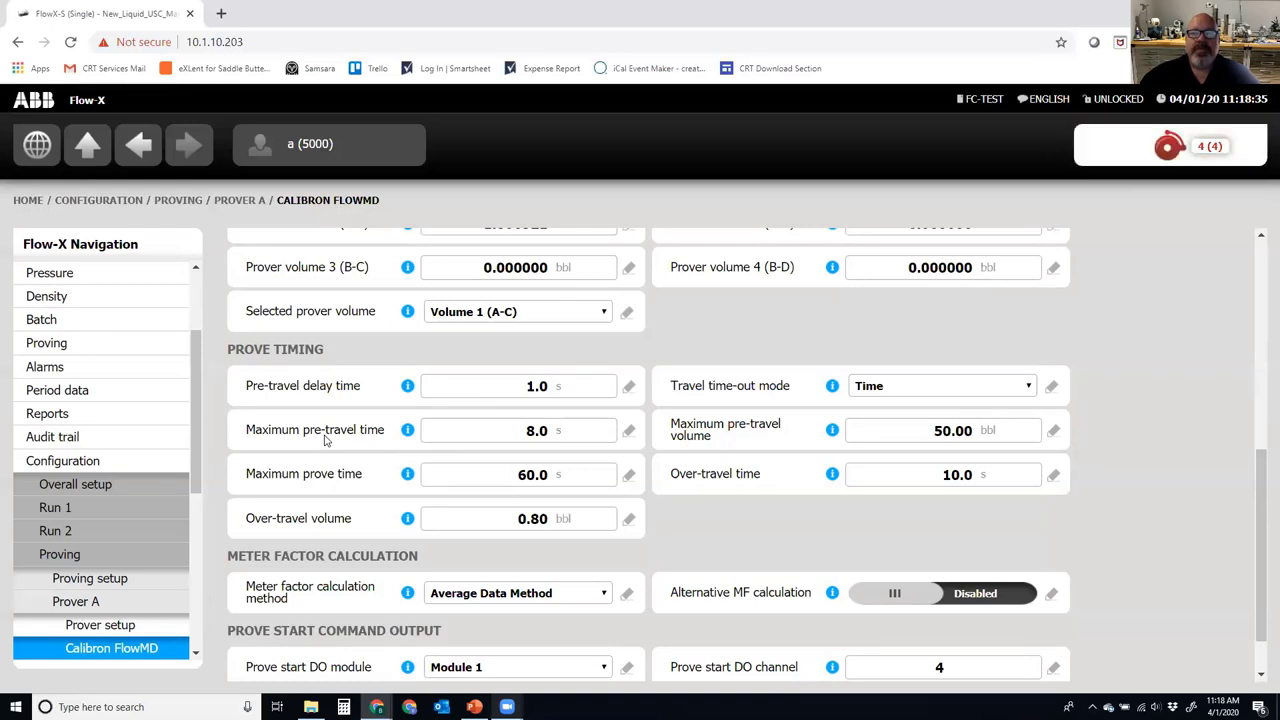
Set the maximum pre-travel time to 10 s in the prove timing settings.
{"action": "left_click_drag", "start_coordinate": [244, 432], "coordinate": [387, 445]}
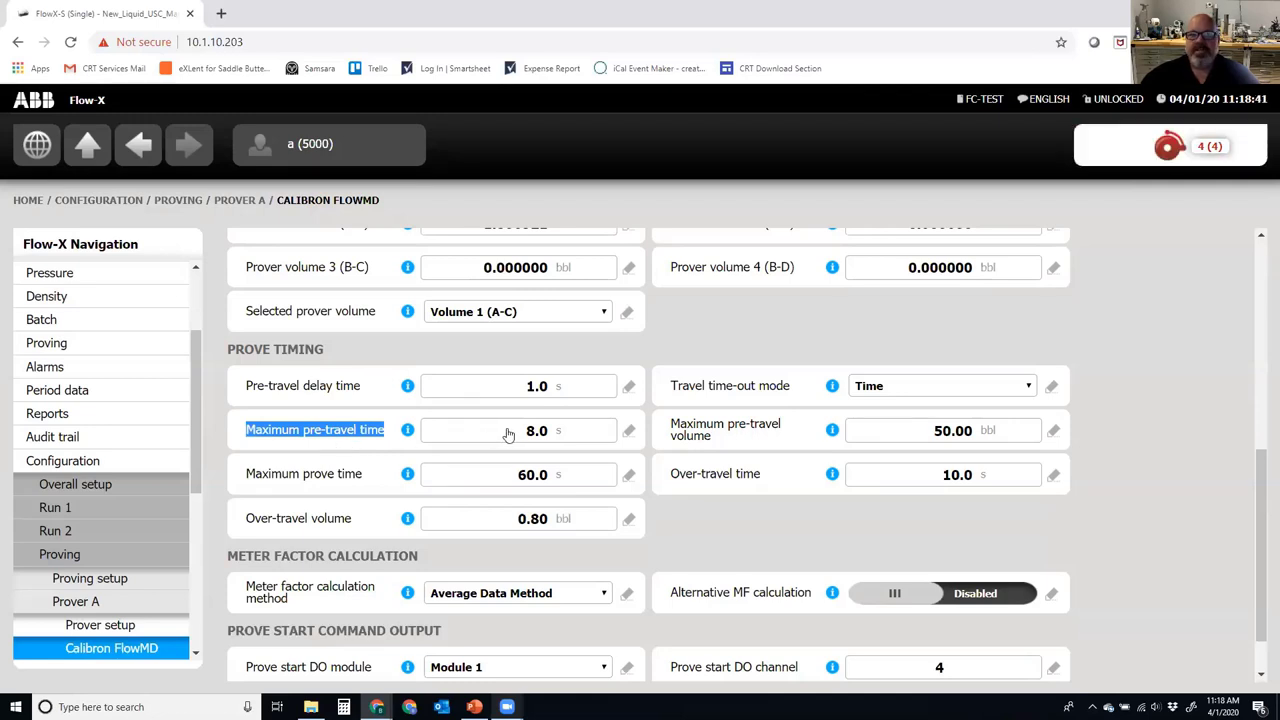
{"action": "left_click", "coordinate": [577, 436]}
{"action": "type", "text": "10"}
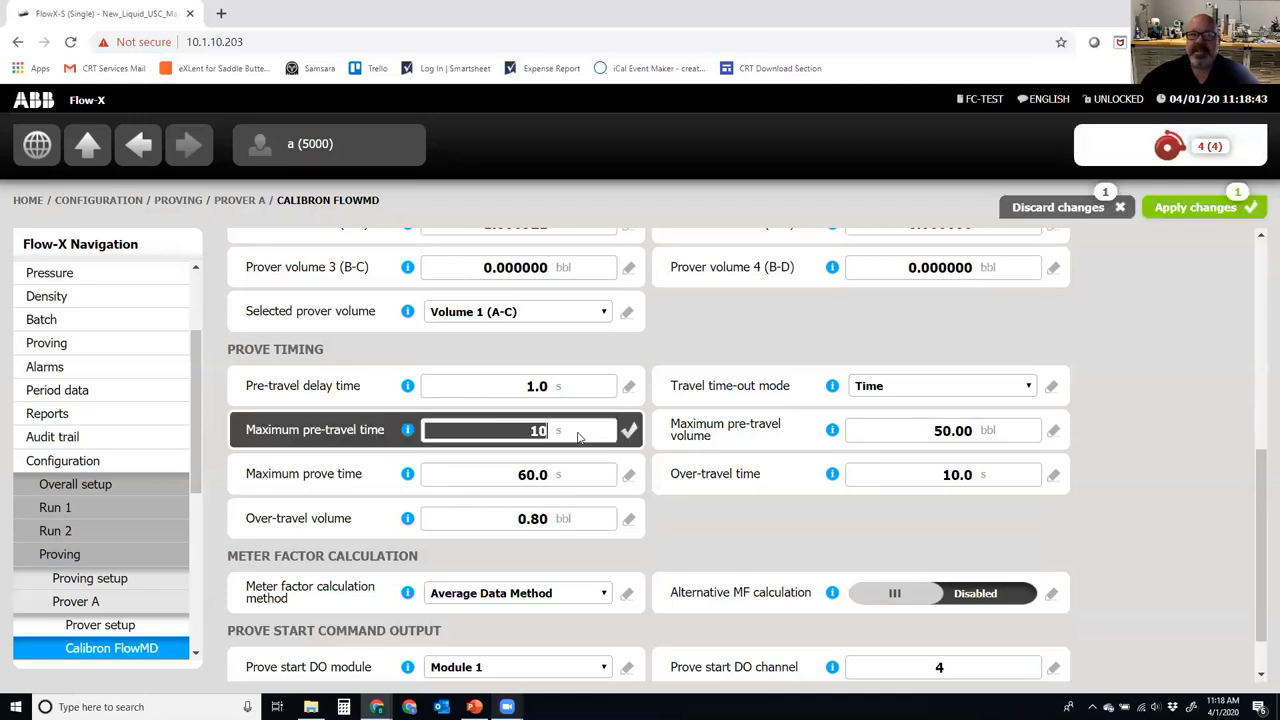
{"action": "key", "text": "Return"}
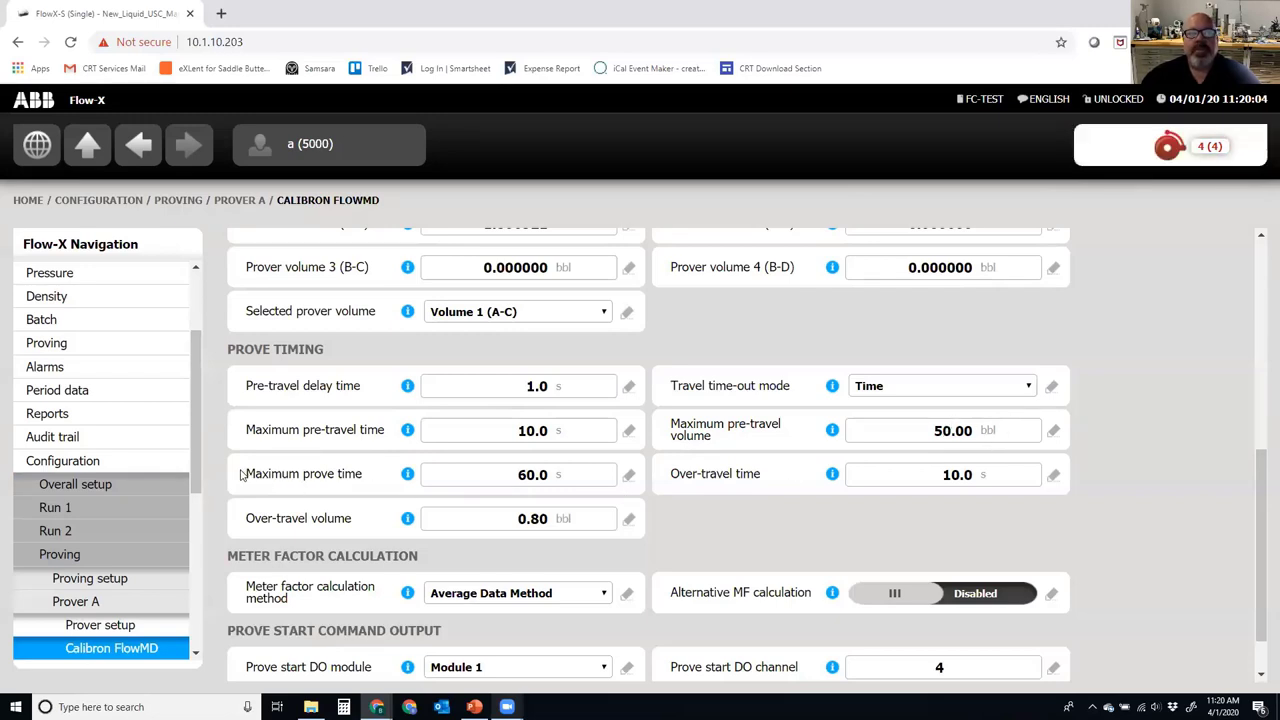
Examine the maximum prove time and over-travel time settings without changing them.
{"action": "left_click_drag", "start_coordinate": [243, 474], "coordinate": [326, 477]}
{"action": "left_click", "coordinate": [343, 476]}
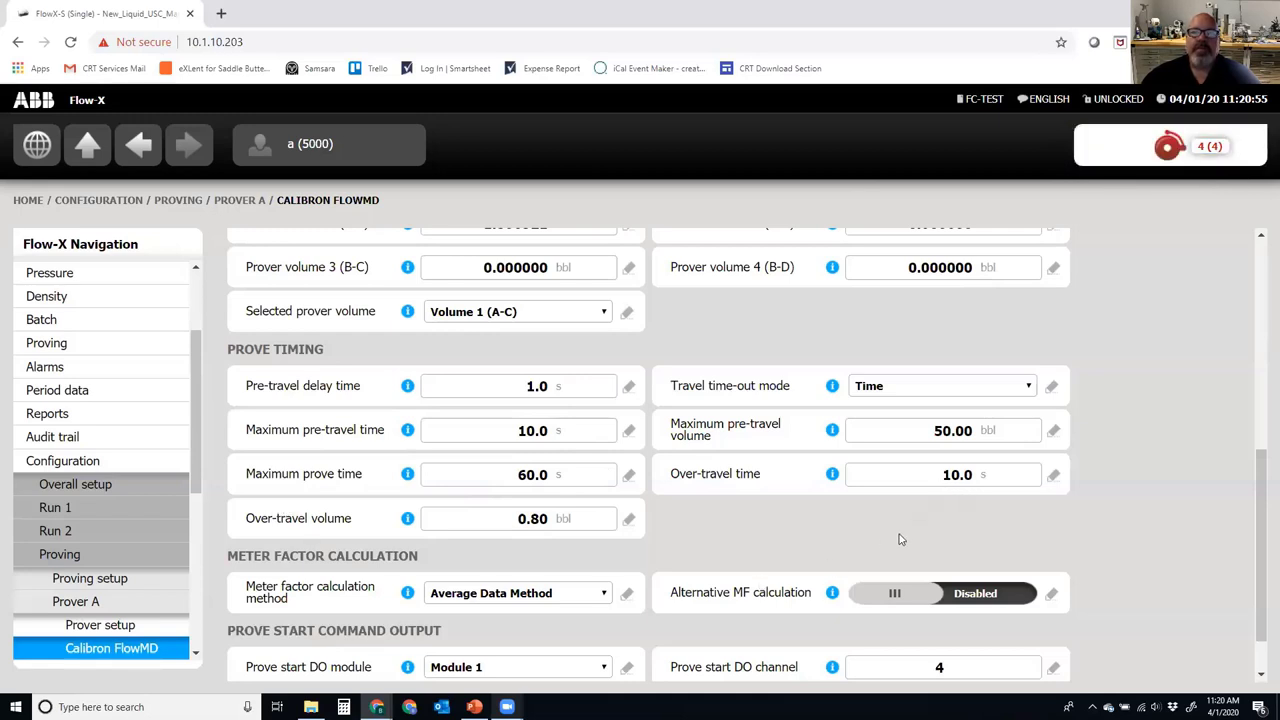
{"action": "left_click", "coordinate": [926, 486]}
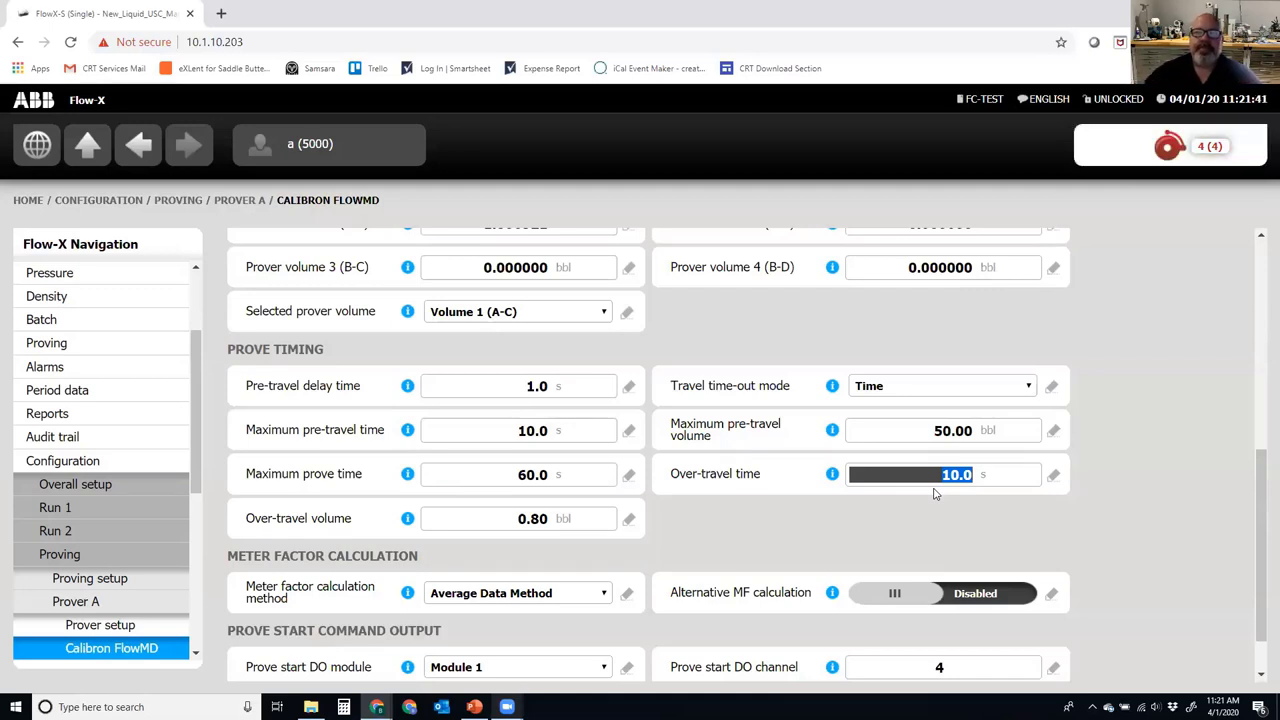
{"action": "scroll", "coordinate": [416, 422], "scroll_direction": "down", "scroll_amount": 1}
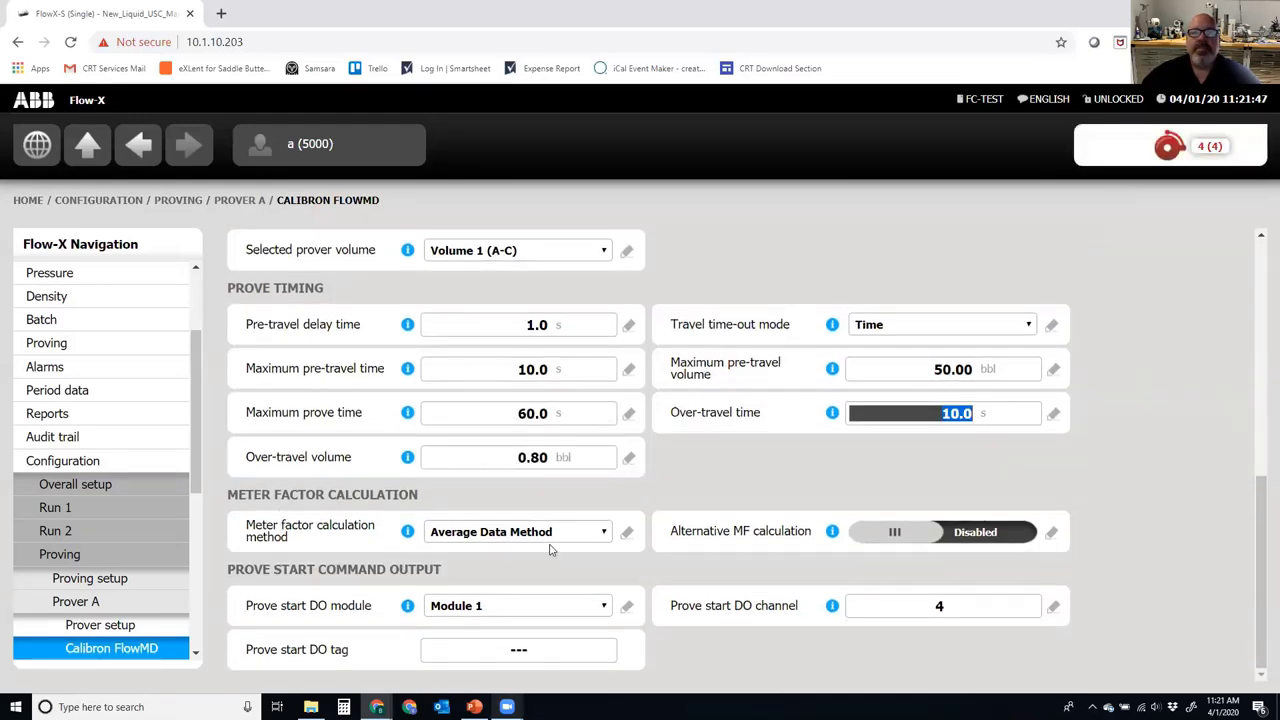
{"action": "left_click", "coordinate": [808, 455]}
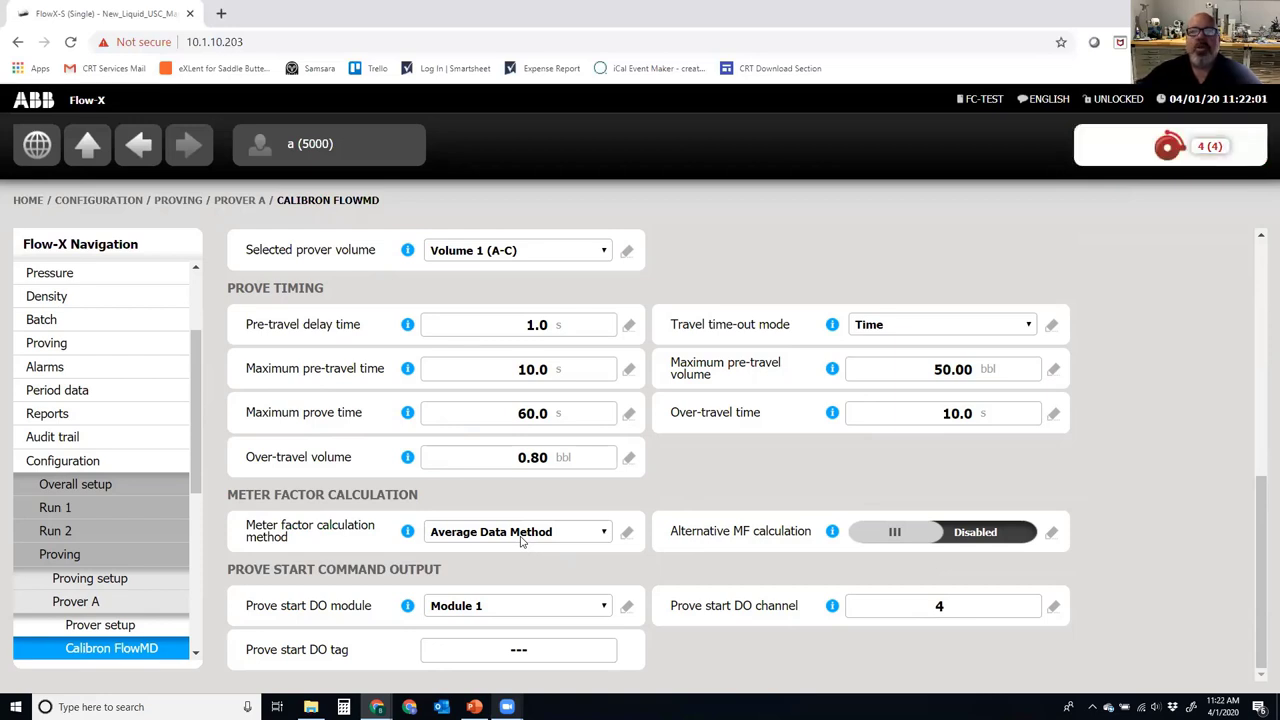
Try Average Meter Factor Method as the meter factor calculation method and return it to Average Data Method.
{"action": "left_click", "coordinate": [520, 535]}
{"action": "left_click", "coordinate": [527, 578]}
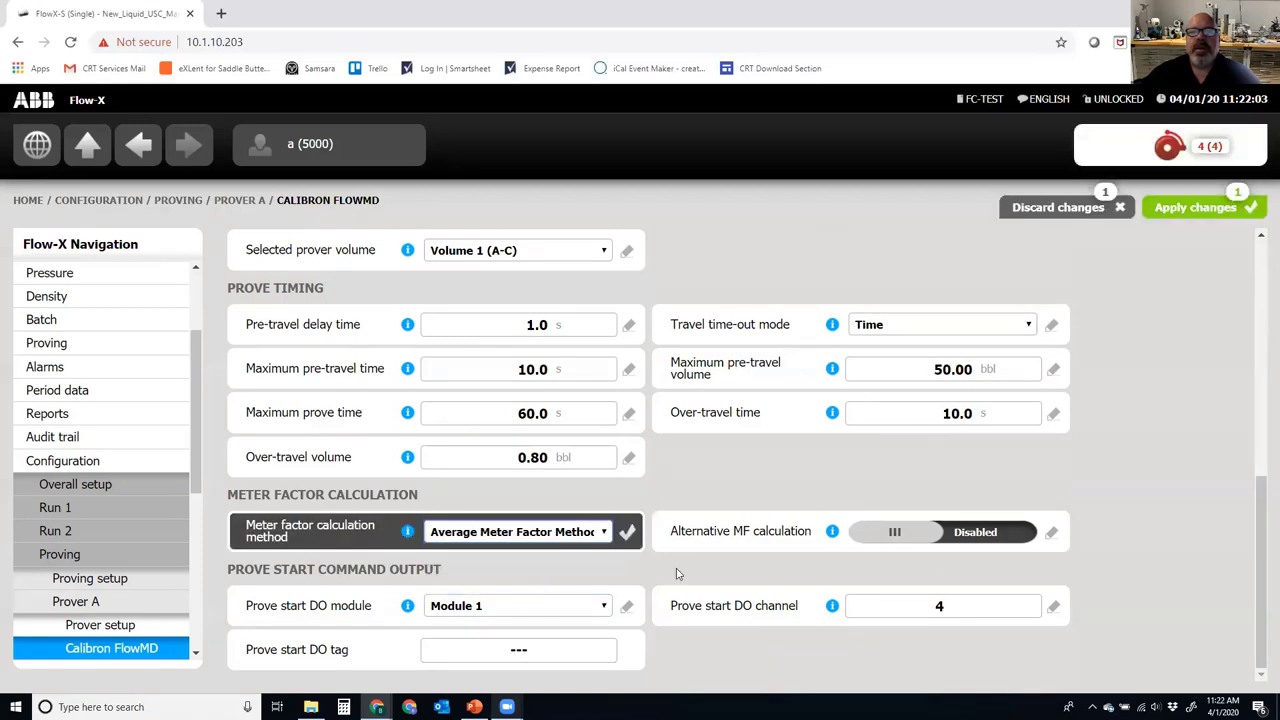
{"action": "left_click", "coordinate": [588, 533]}
{"action": "left_click", "coordinate": [580, 563]}
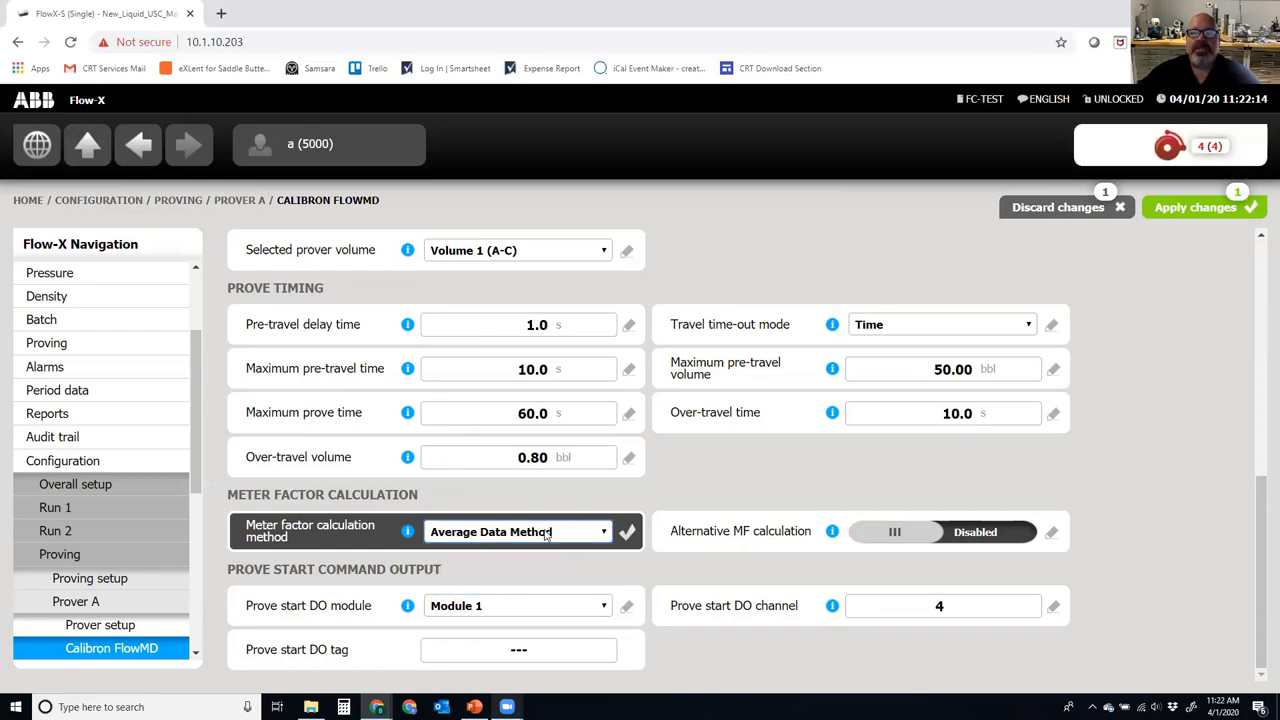
{"action": "left_click", "coordinate": [628, 534]}
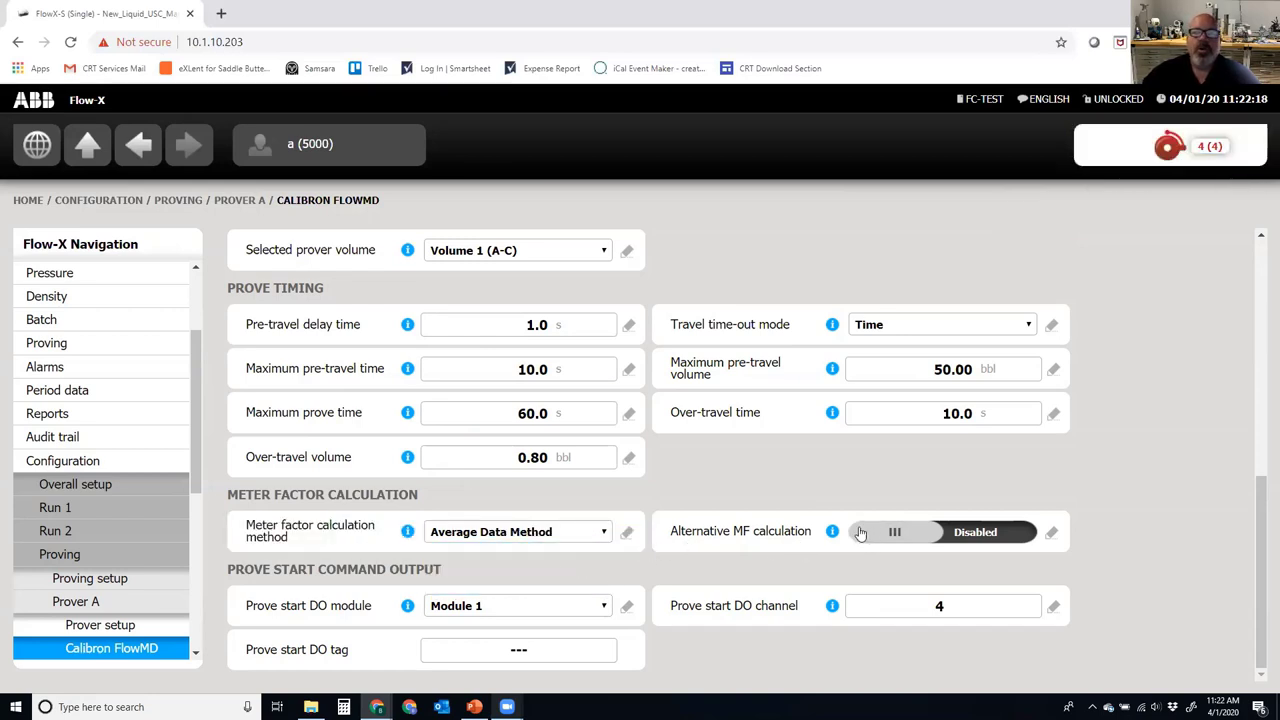
Set the prove start DO channel to 3 for the prove start command output.
{"action": "mouse_move", "coordinate": [834, 532]}
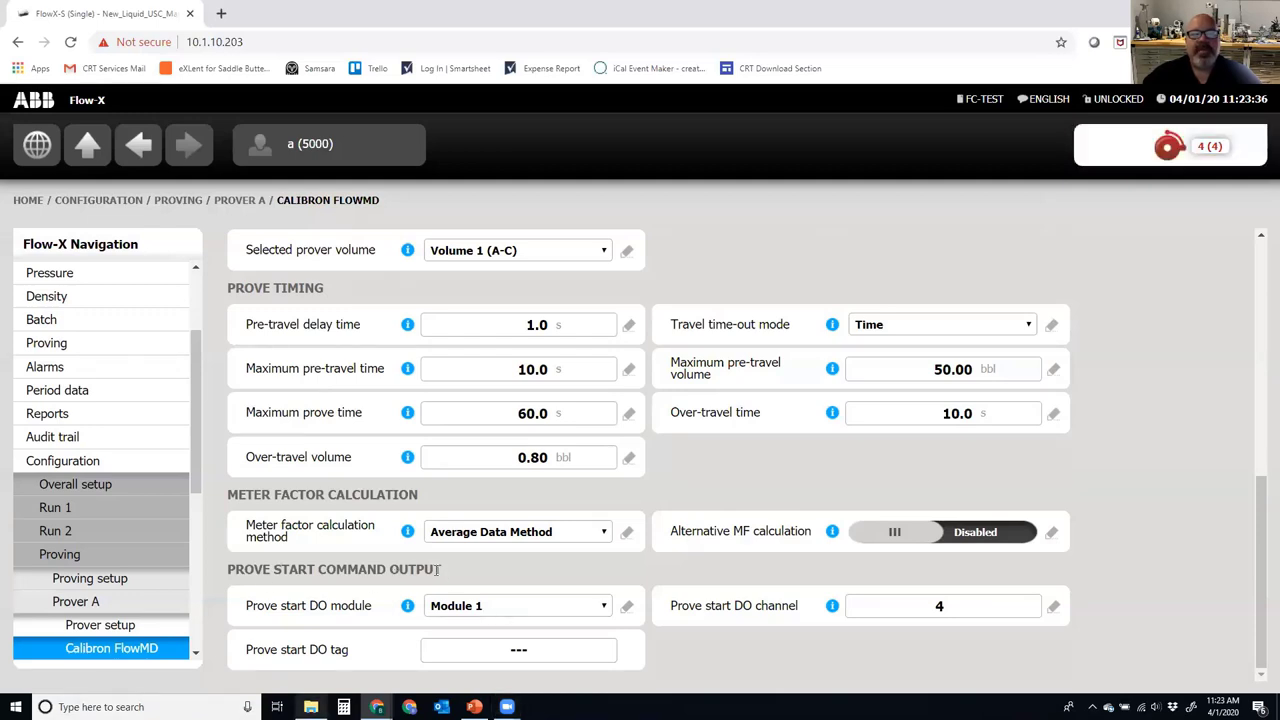
{"action": "left_click_drag", "start_coordinate": [438, 569], "coordinate": [325, 572]}
{"action": "left_click", "coordinate": [325, 572]}
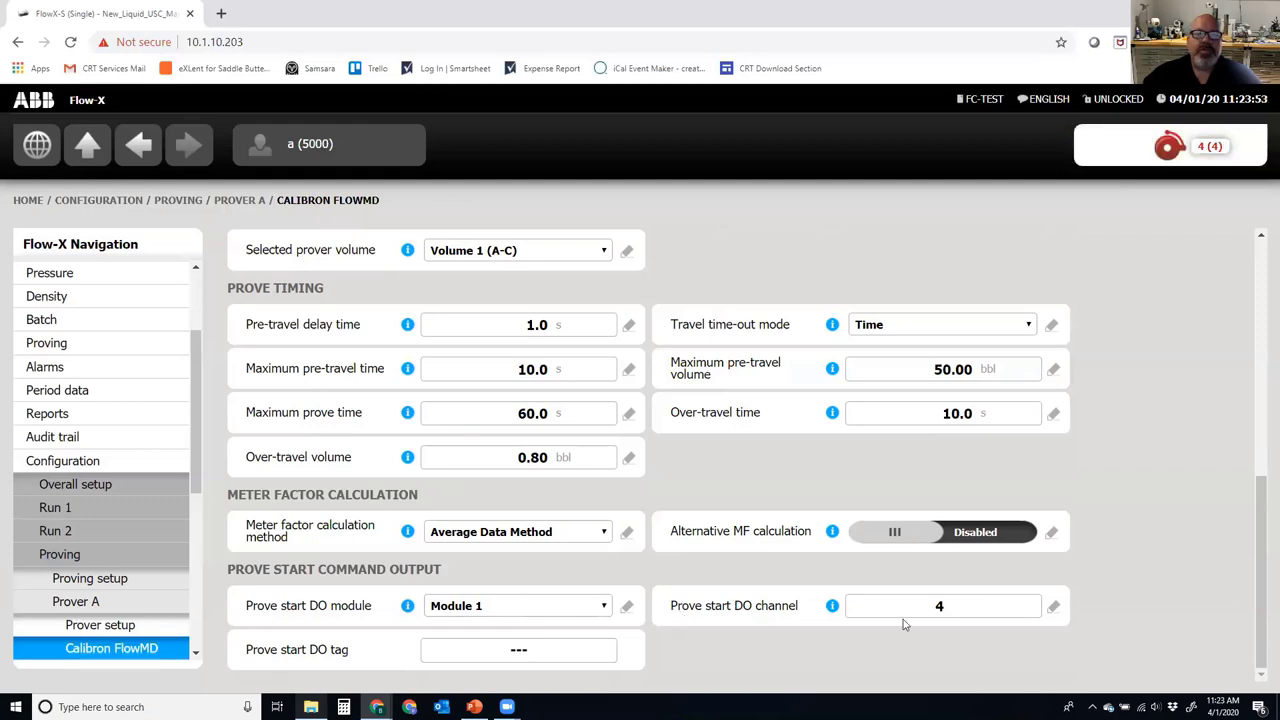
{"action": "left_click", "coordinate": [968, 612]}
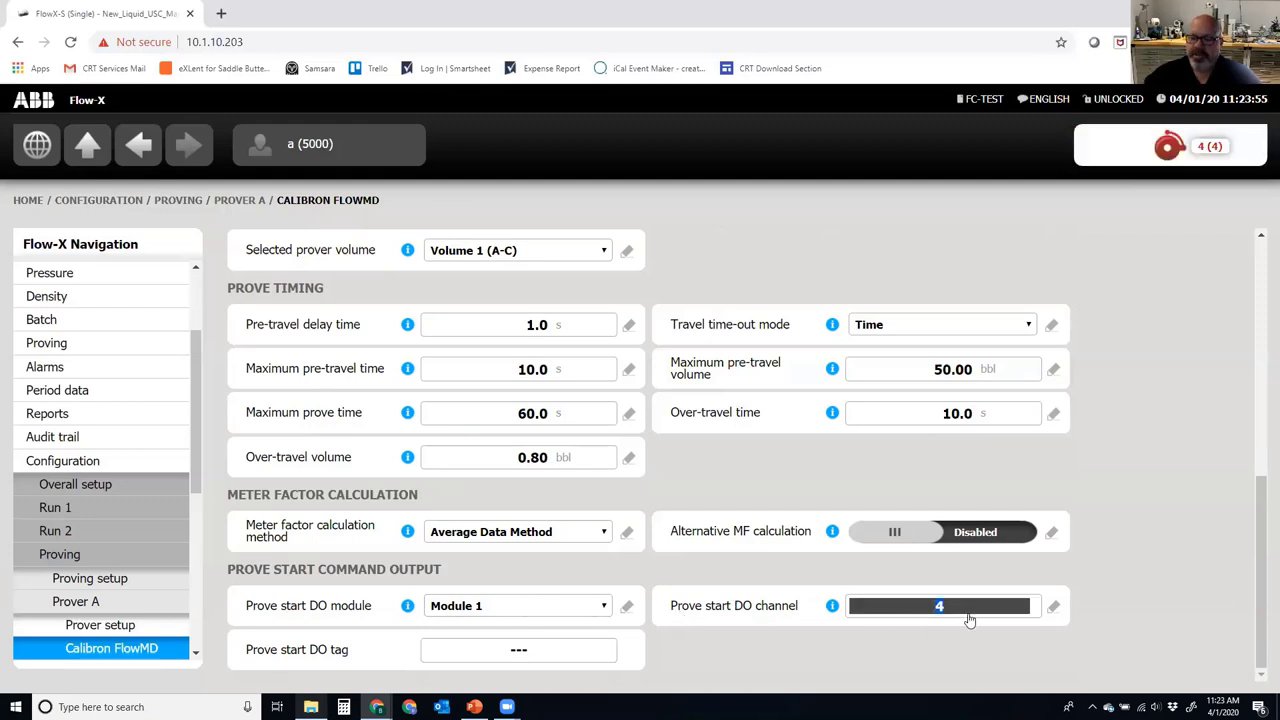
{"action": "type", "text": "3"}
{"action": "key", "text": "Return"}
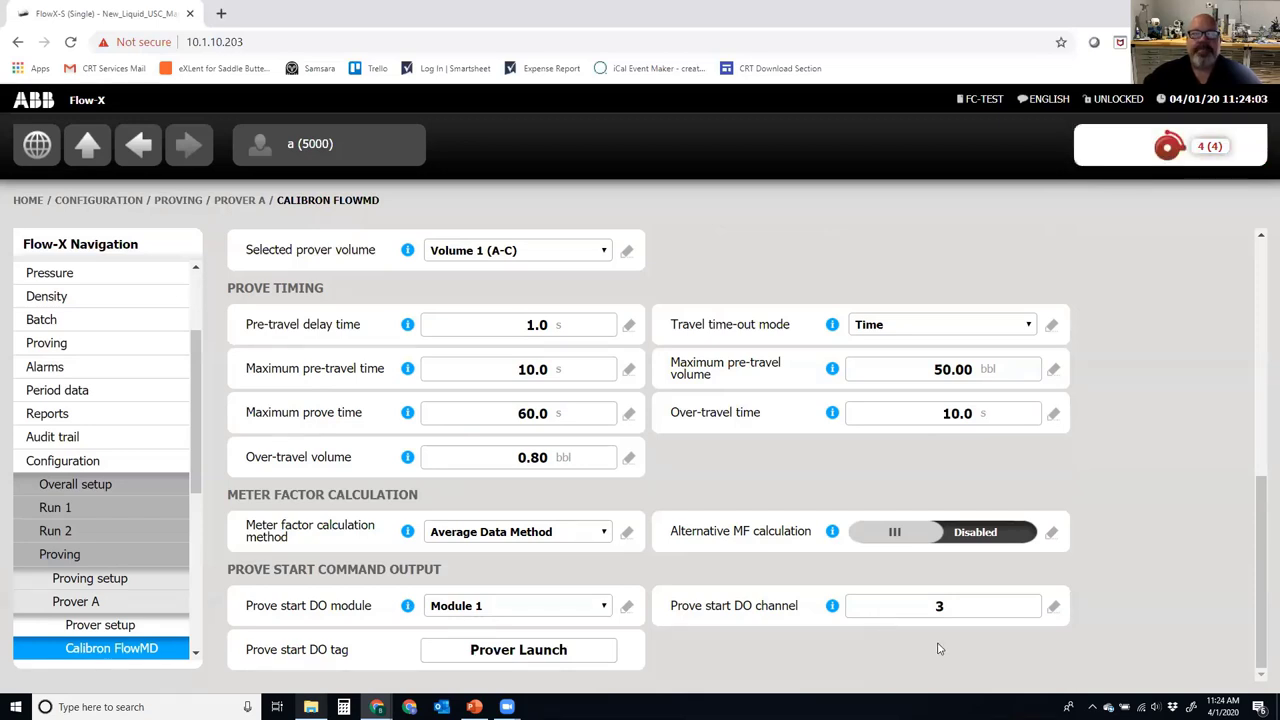
Open Prover A's operational settings and examine the run repeatability mode and run repeatability limit.
{"action": "left_click", "coordinate": [87, 145]}
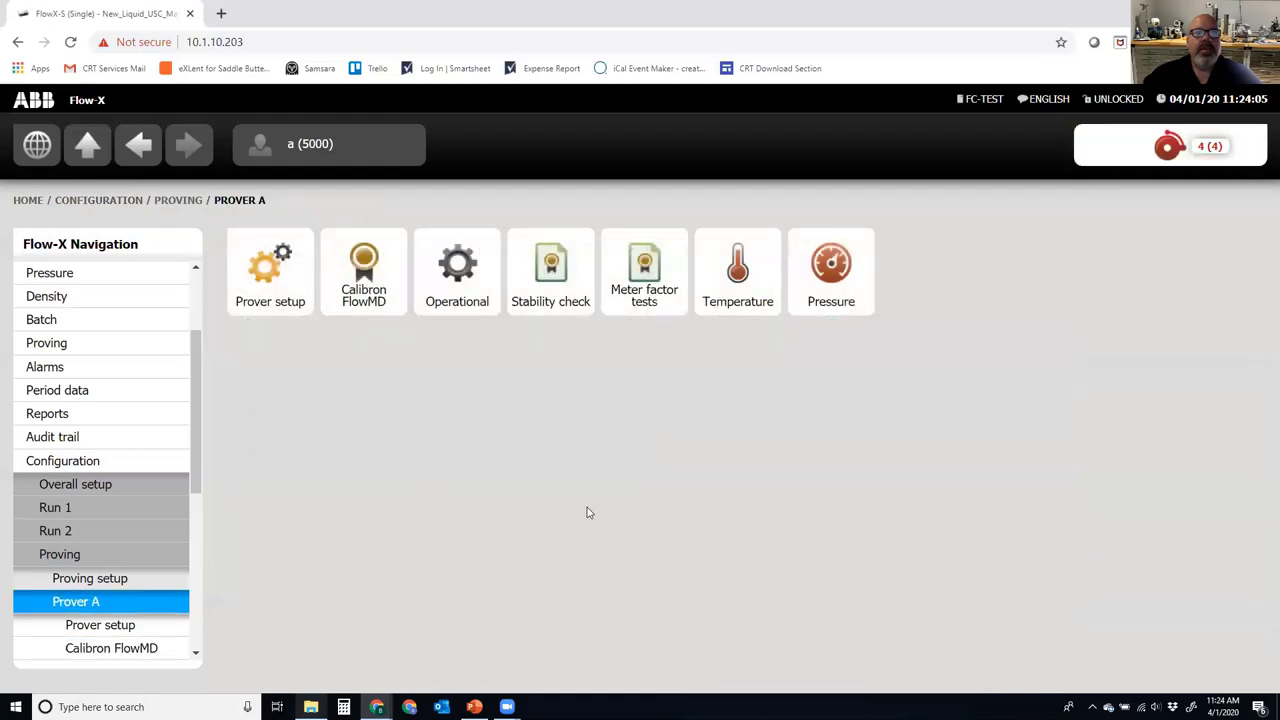
{"action": "left_click", "coordinate": [437, 308]}
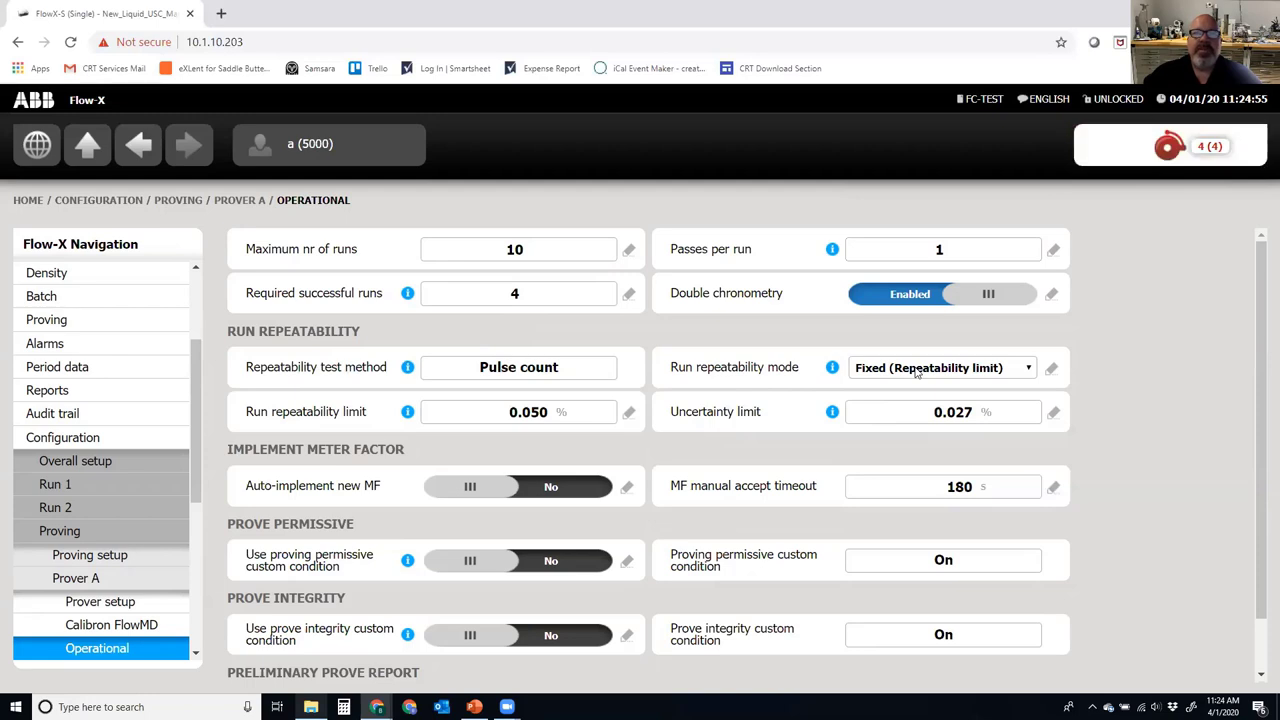
{"action": "left_click_drag", "start_coordinate": [490, 418], "coordinate": [550, 421]}
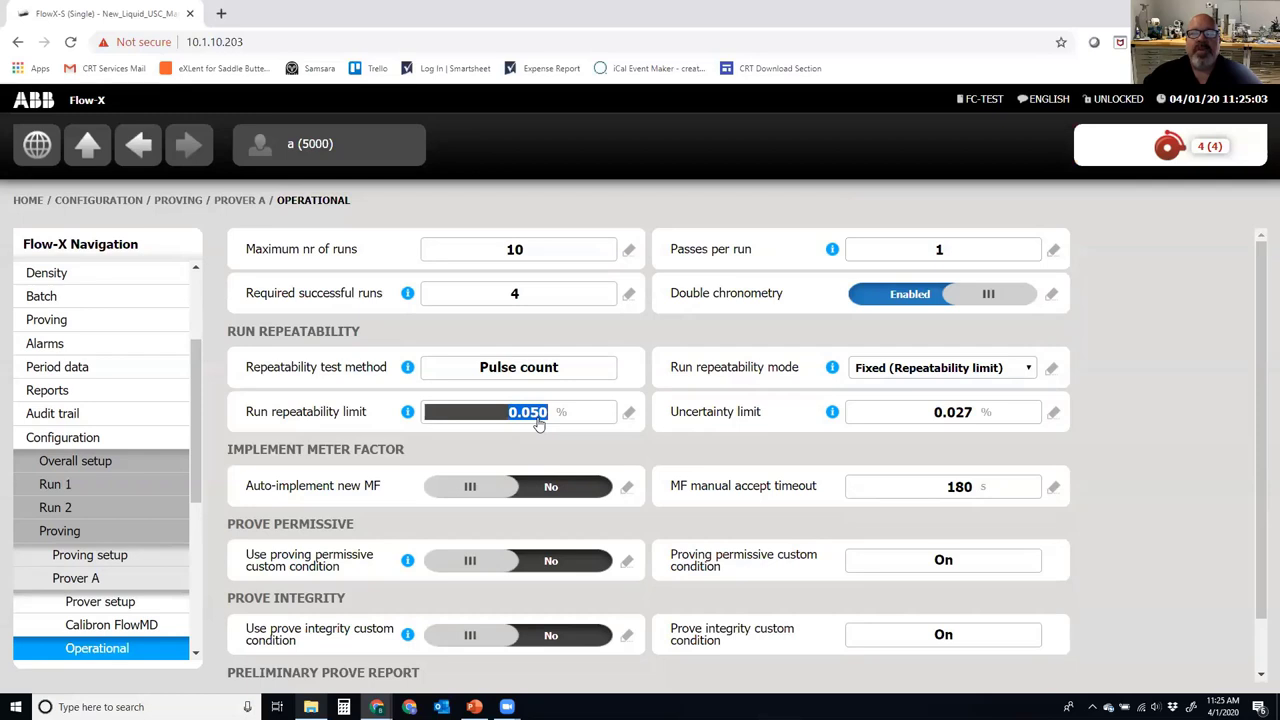
Set Prover A's run repeatability mode to Progressive (Uncertainty limit) and apply the change.
{"action": "left_click", "coordinate": [499, 258]}
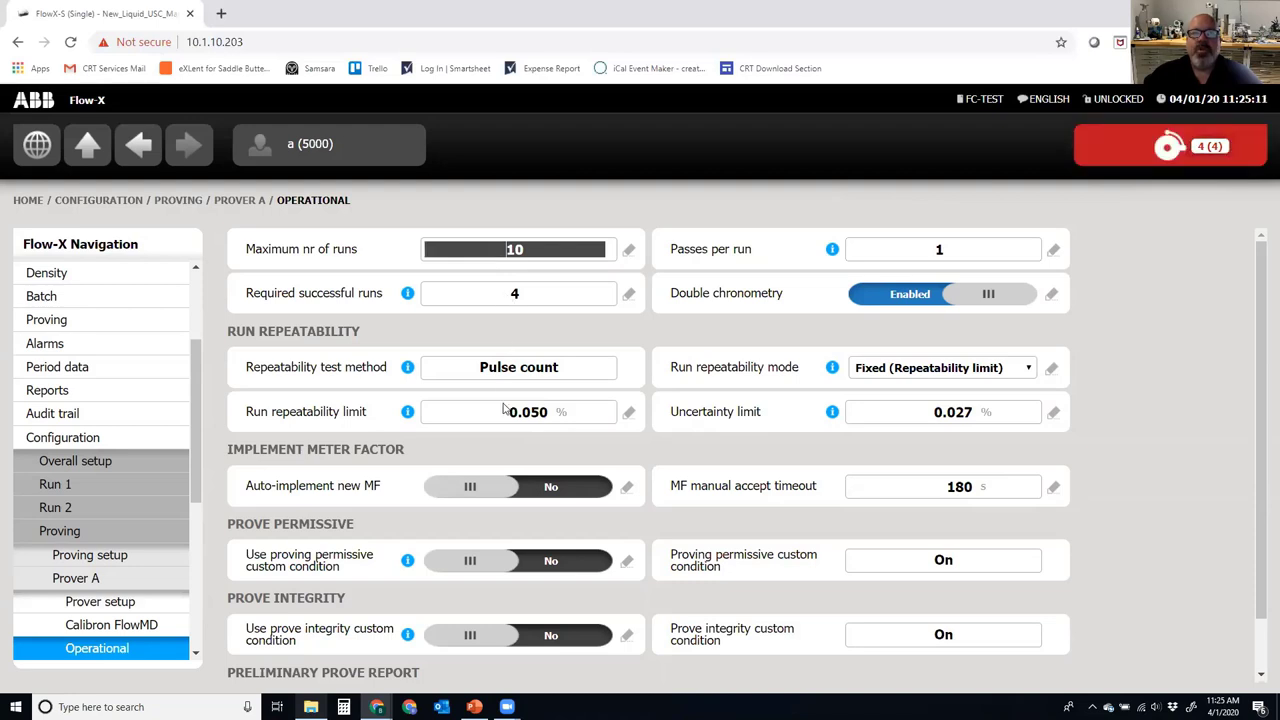
{"action": "left_click", "coordinate": [494, 298]}
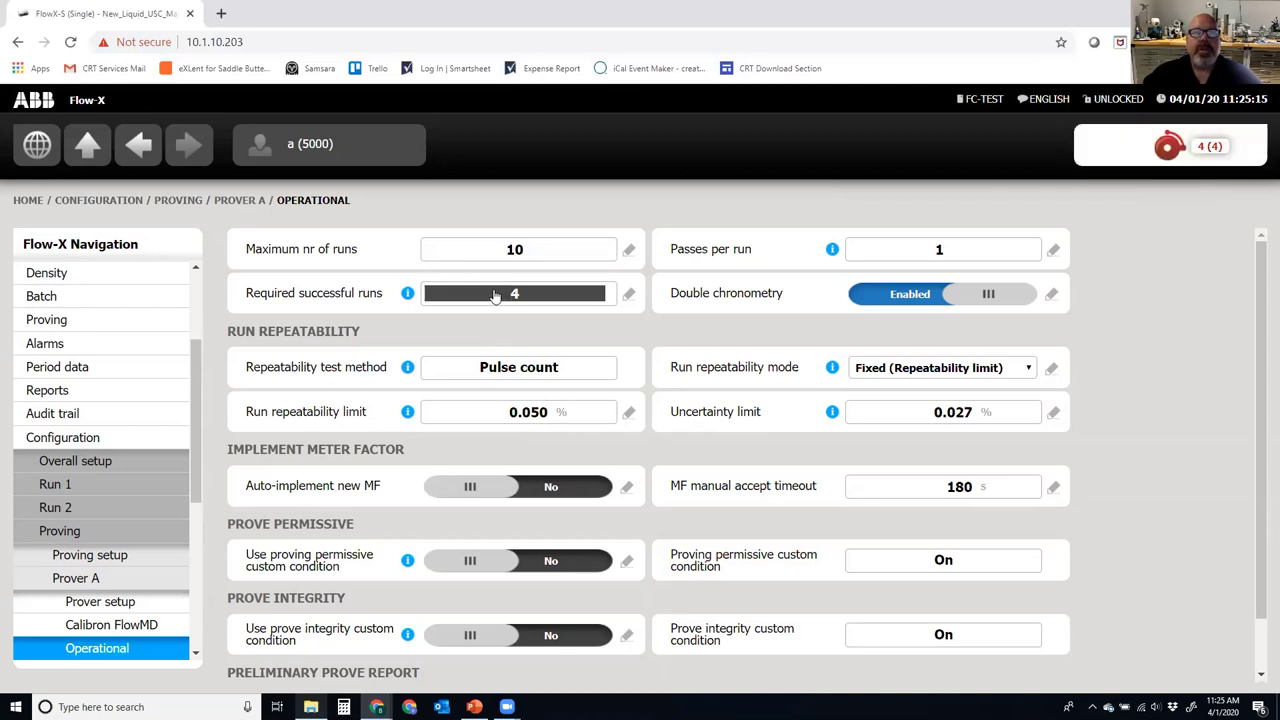
{"action": "left_click", "coordinate": [948, 369]}
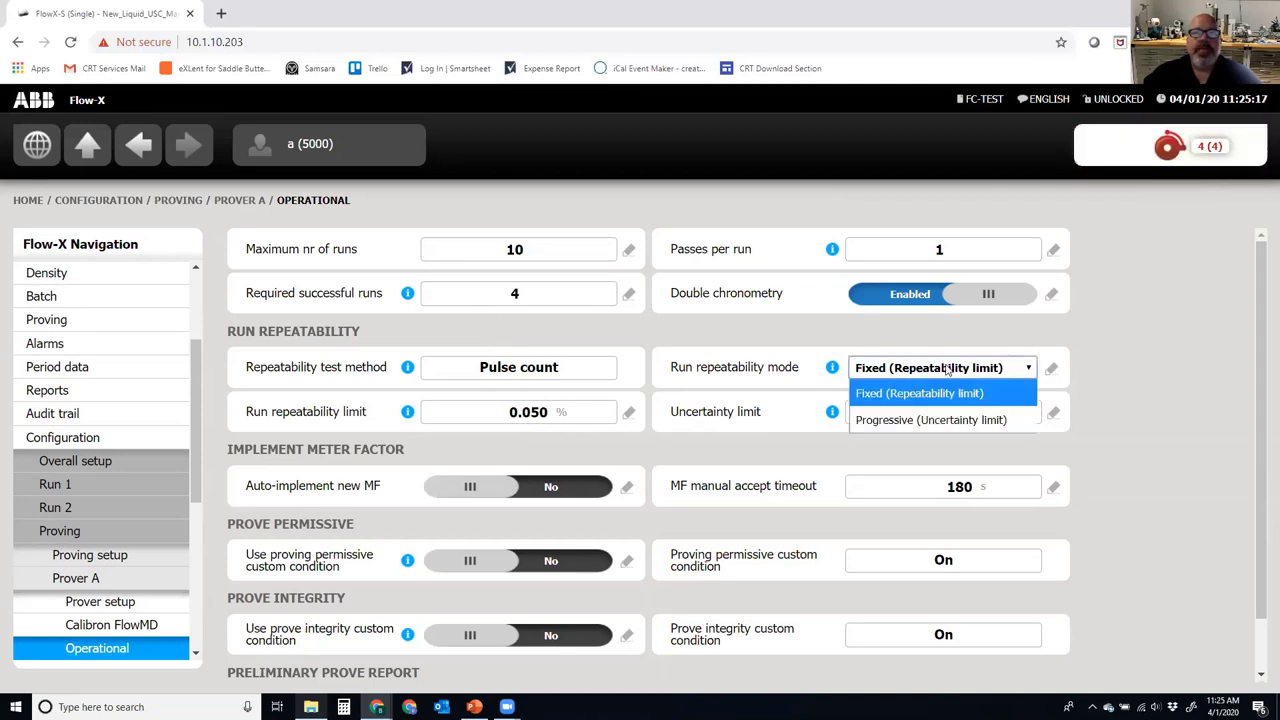
{"action": "left_click", "coordinate": [930, 420]}
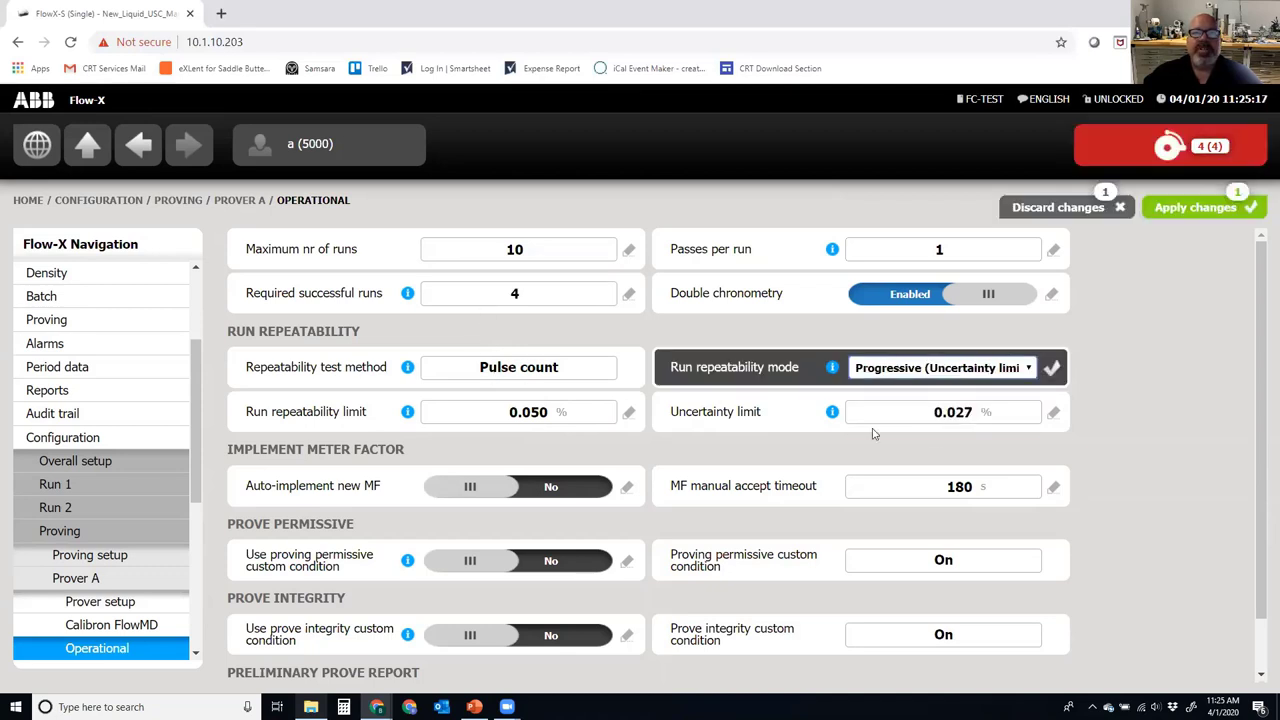
{"action": "left_click", "coordinate": [1051, 370]}
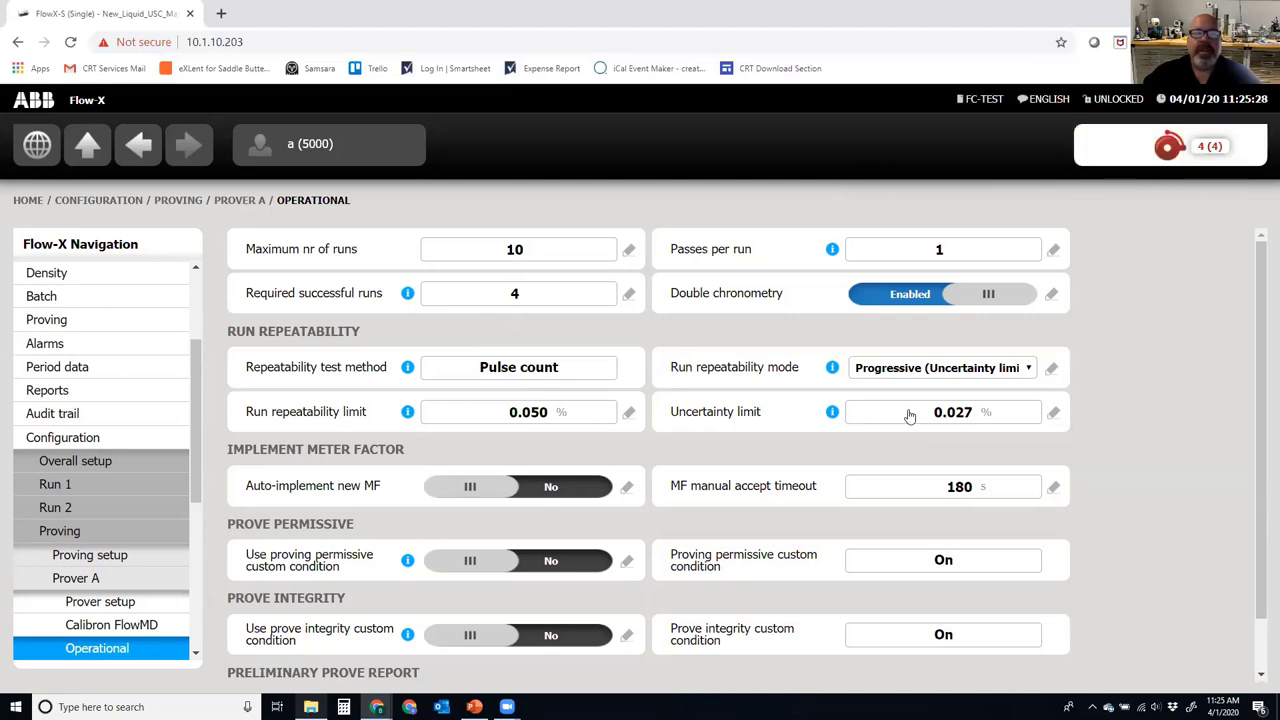
Set the maximum number of runs to 30 and apply the change.
{"action": "left_click", "coordinate": [540, 258]}
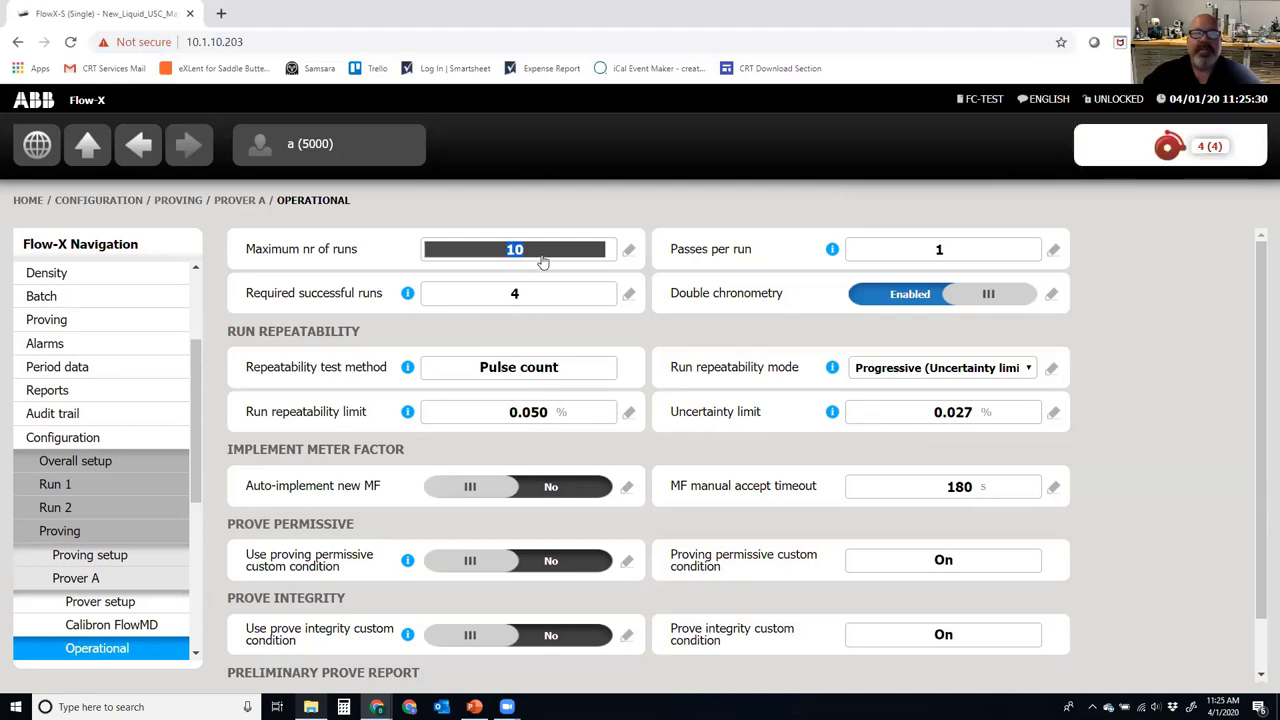
{"action": "type", "text": "30"}
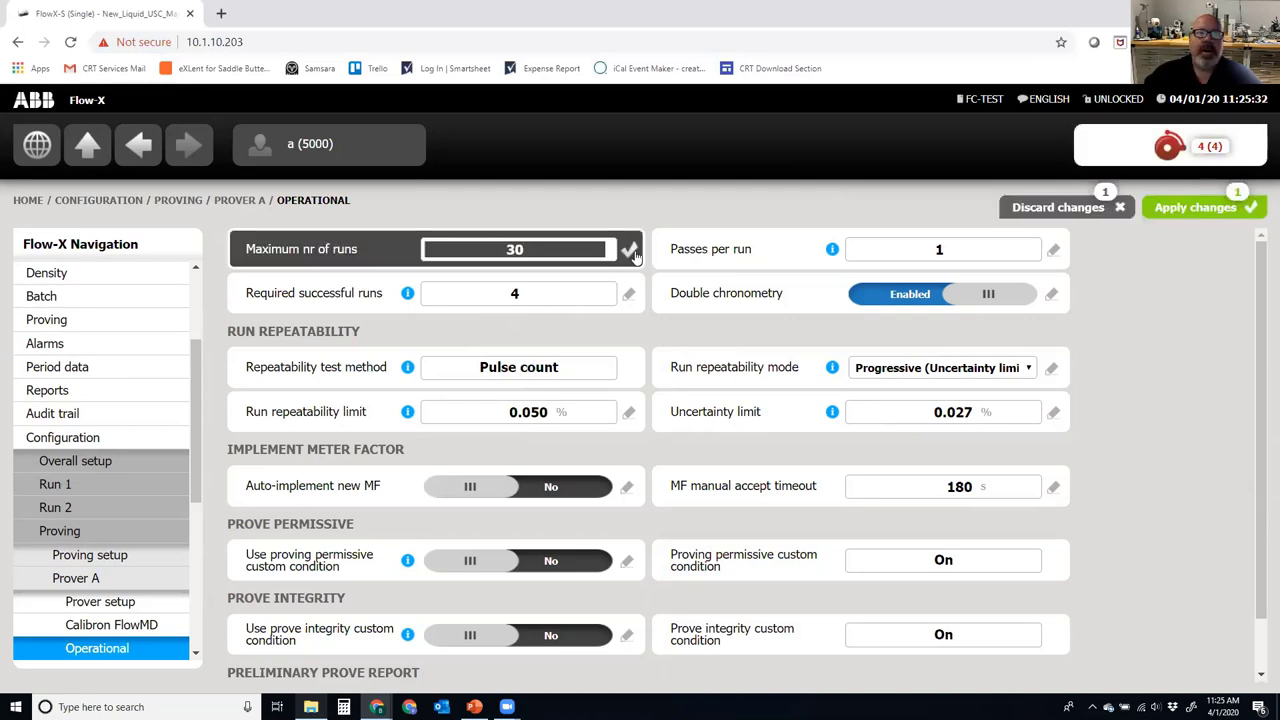
{"action": "left_click", "coordinate": [631, 252]}
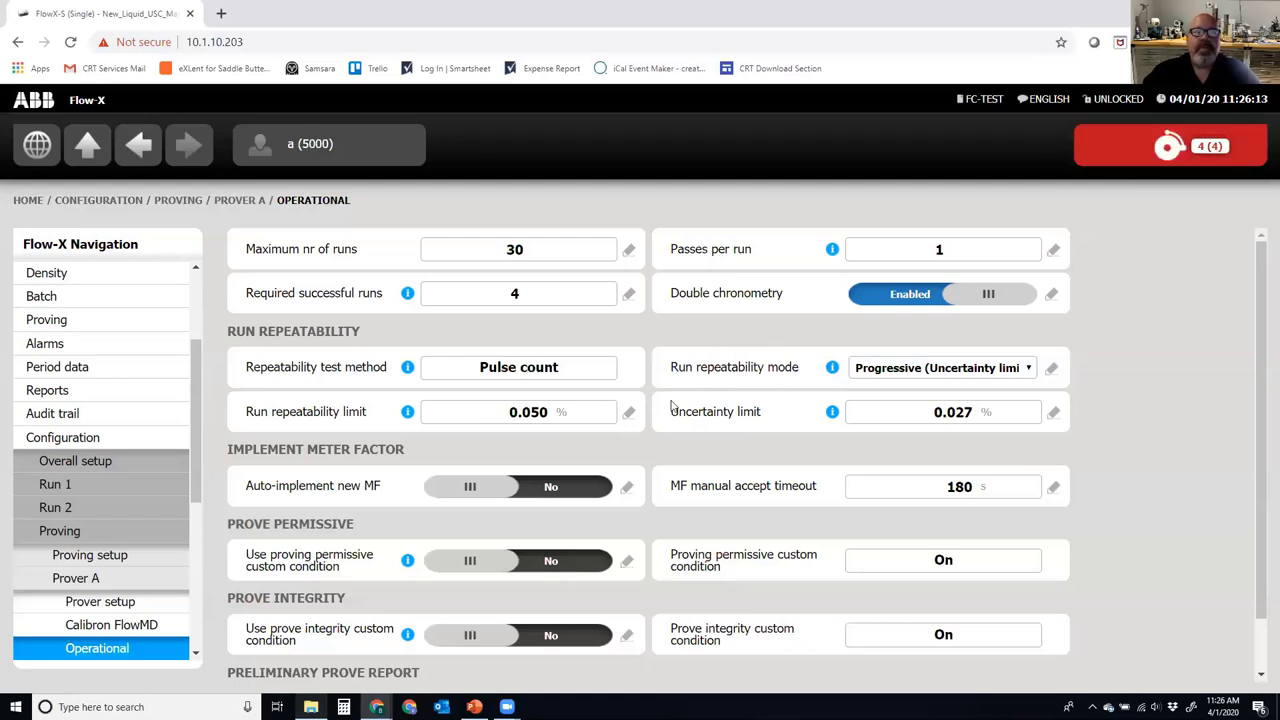
Open Prover A's stability check settings and examine the stabilization times, the change limits and the prover/meter deviation limits.
{"action": "scroll", "coordinate": [293, 487], "scroll_direction": "down", "scroll_amount": 1}
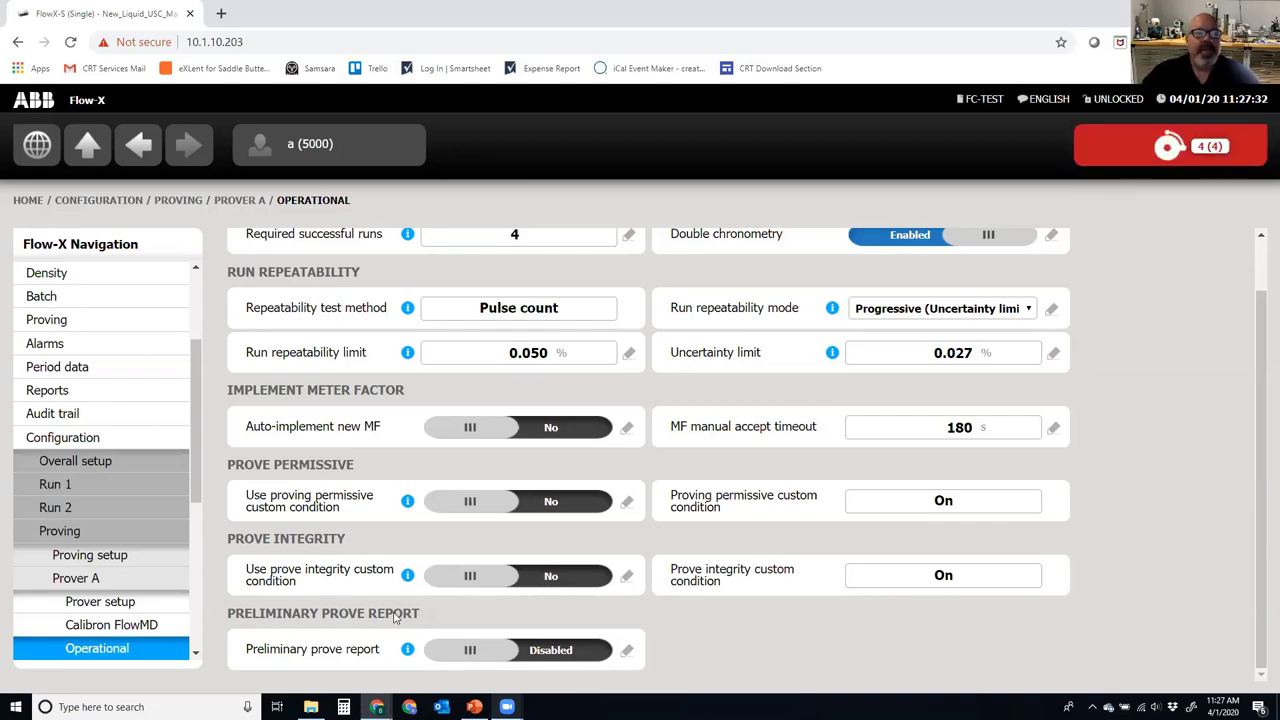
{"action": "left_click", "coordinate": [88, 148]}
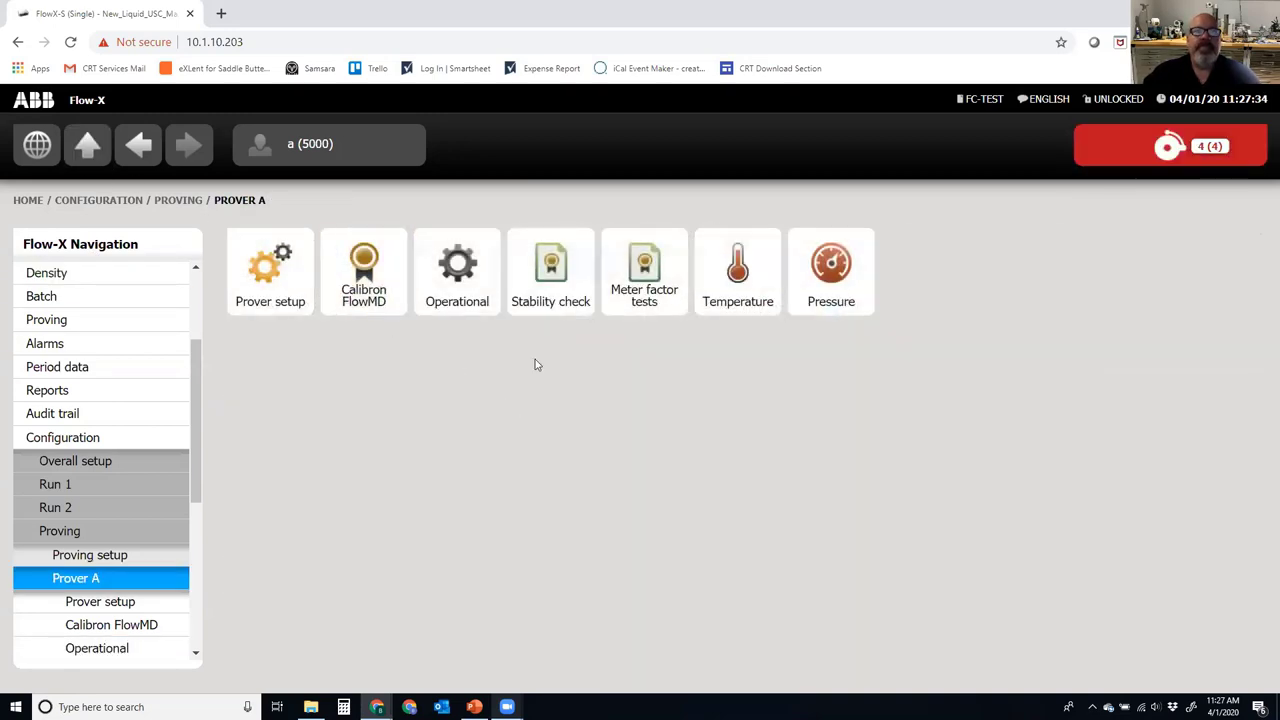
{"action": "left_click", "coordinate": [550, 272]}
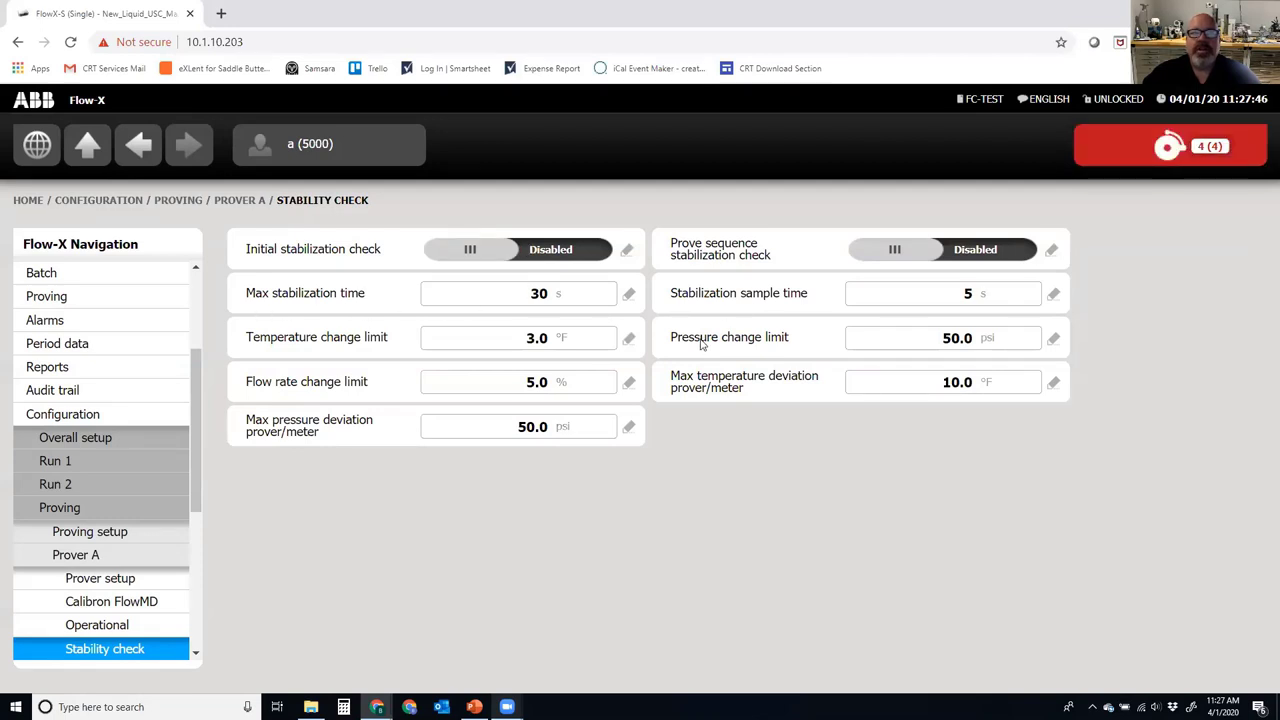
{"action": "left_click_drag", "start_coordinate": [243, 293], "coordinate": [368, 300]}
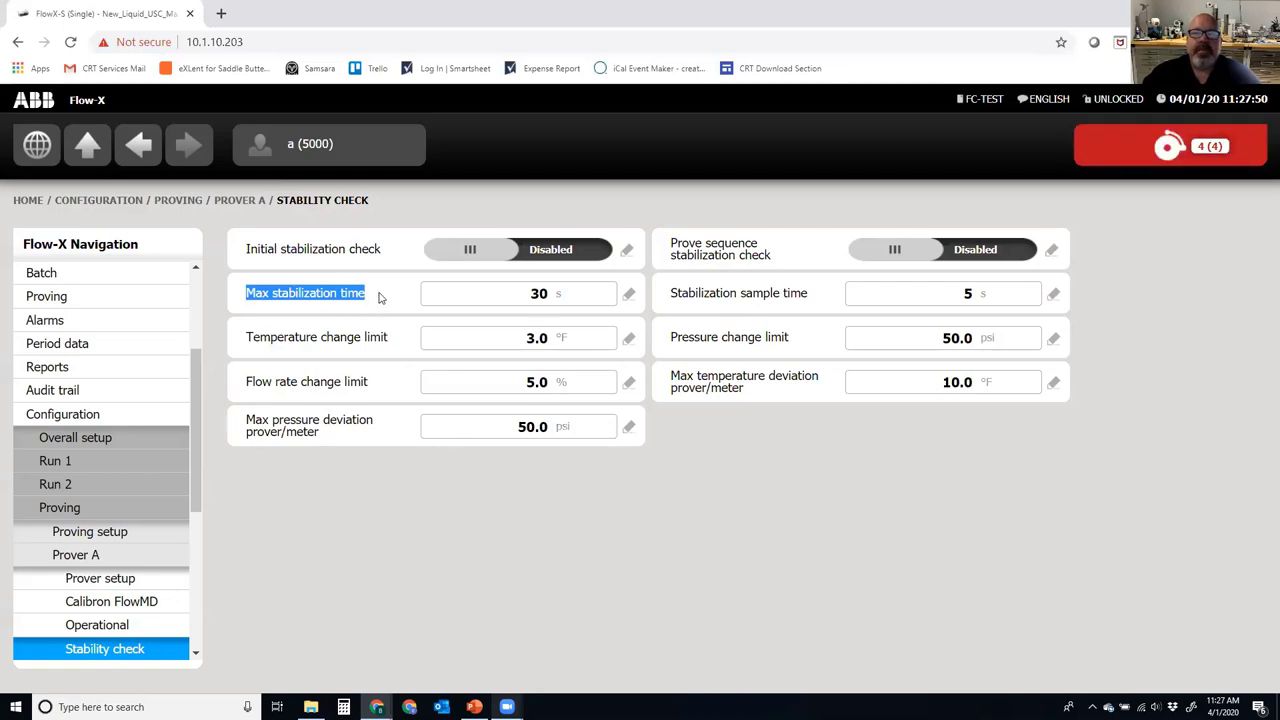
{"action": "left_click_drag", "start_coordinate": [667, 293], "coordinate": [823, 298]}
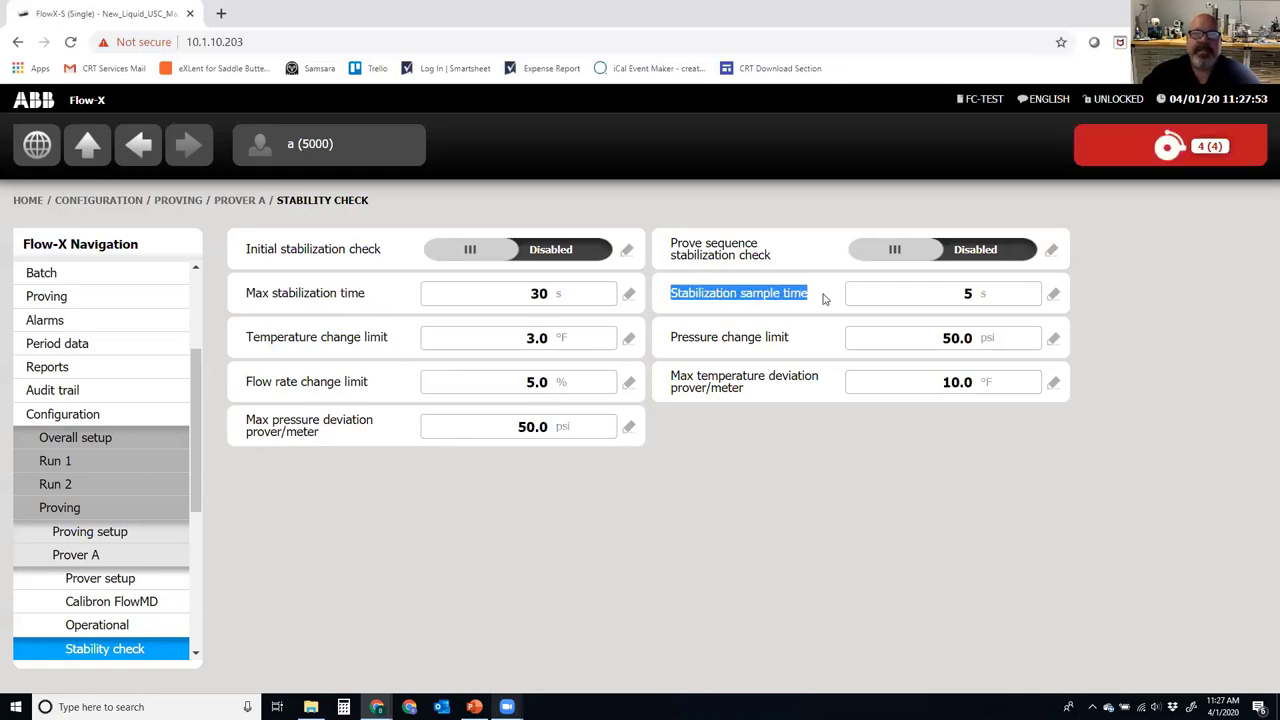
{"action": "triple_click", "coordinate": [823, 294]}
{"action": "triple_click", "coordinate": [395, 339]}
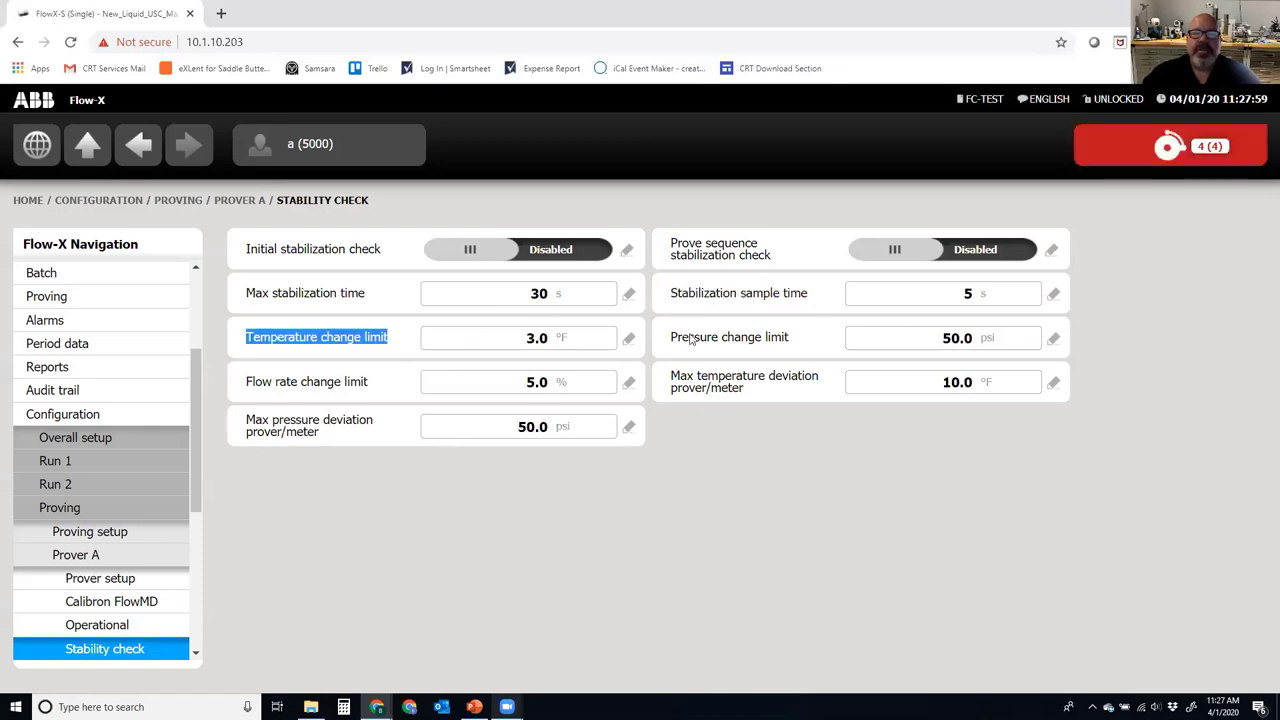
{"action": "left_click_drag", "start_coordinate": [808, 338], "coordinate": [670, 338]}
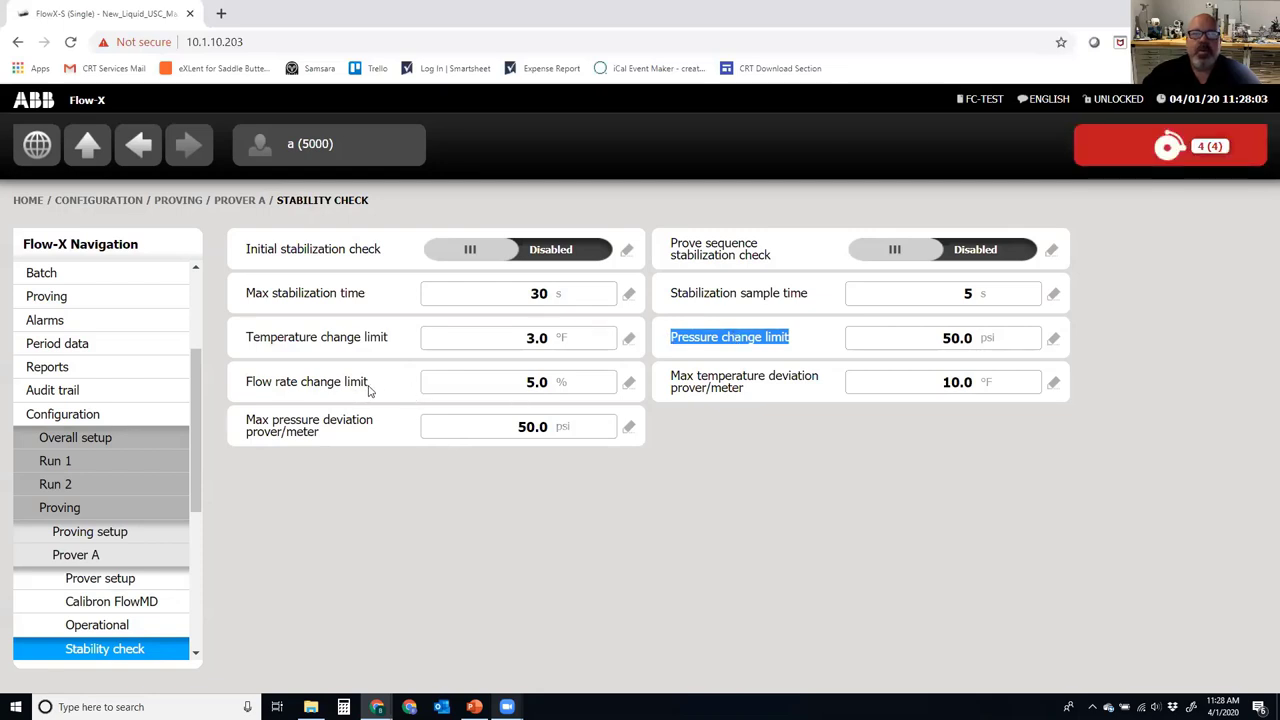
{"action": "left_click_drag", "start_coordinate": [368, 386], "coordinate": [258, 388]}
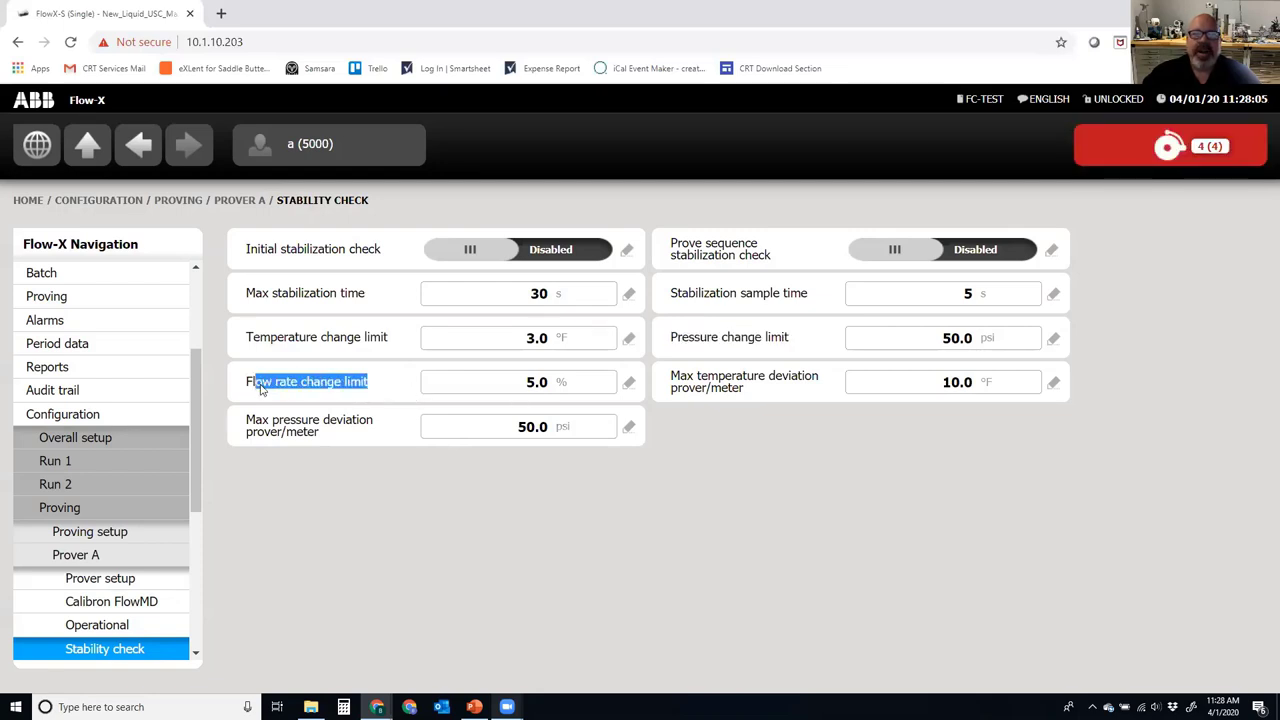
{"action": "left_click_drag", "start_coordinate": [760, 392], "coordinate": [666, 378]}
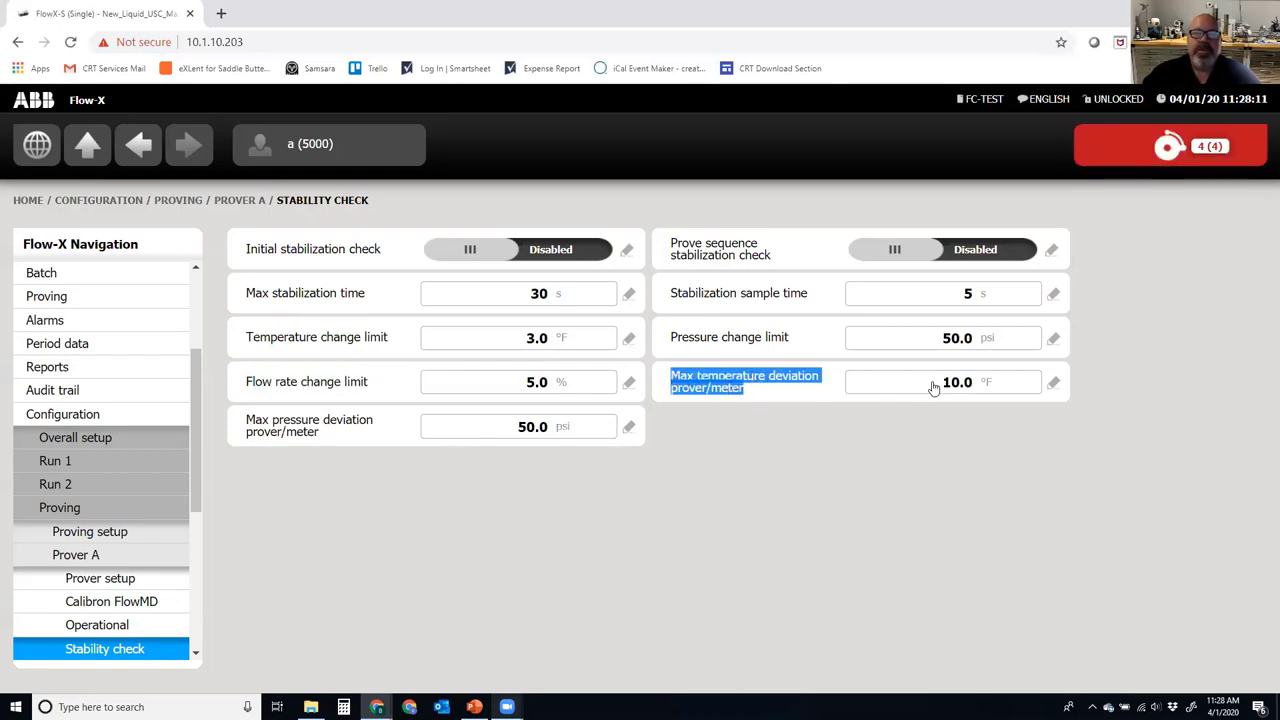
{"action": "left_click_drag", "start_coordinate": [333, 445], "coordinate": [257, 424]}
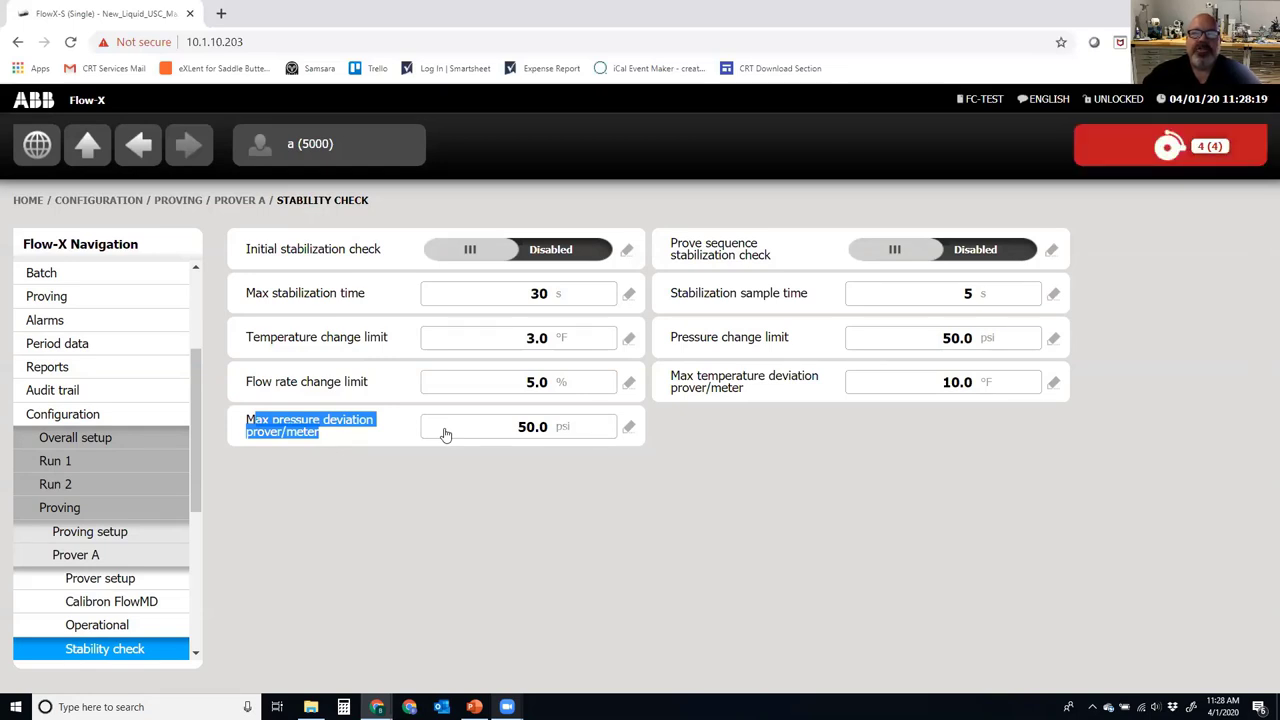
Set the maximum temperature deviation between prover and meter to 1.0 °F.
{"action": "left_click", "coordinate": [930, 390]}
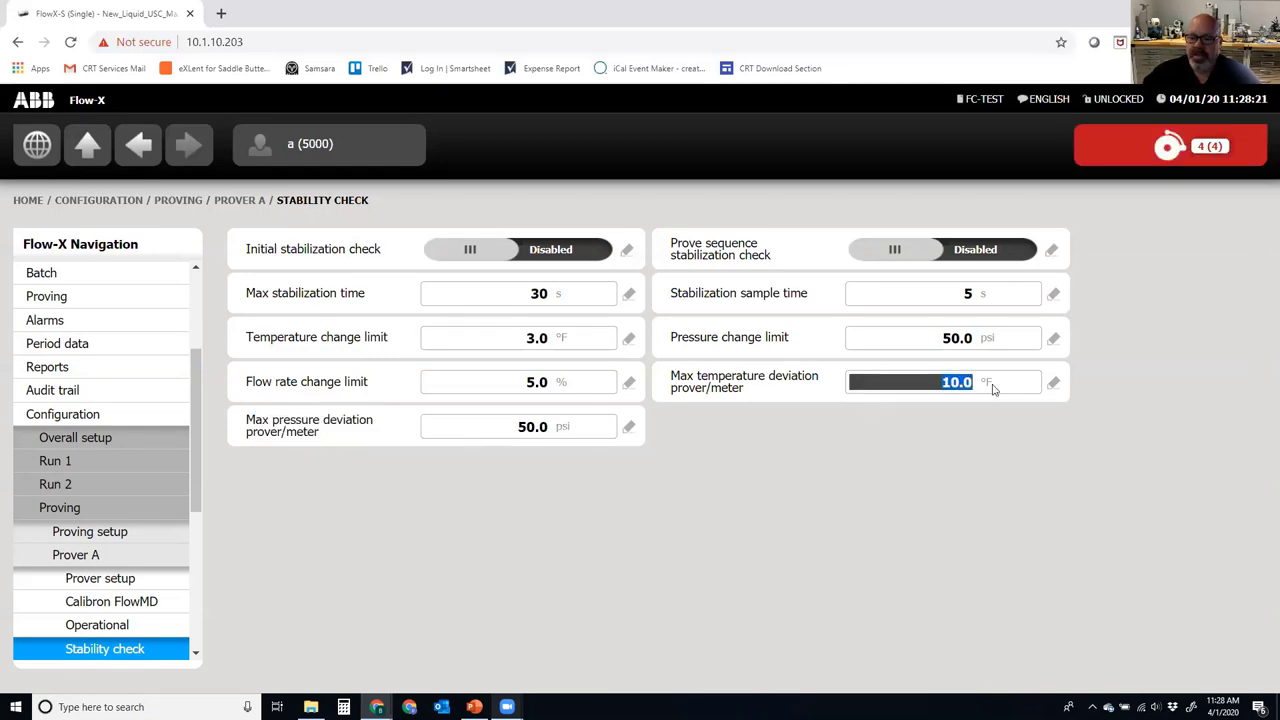
{"action": "type", "text": "1"}
{"action": "key", "text": "Return"}
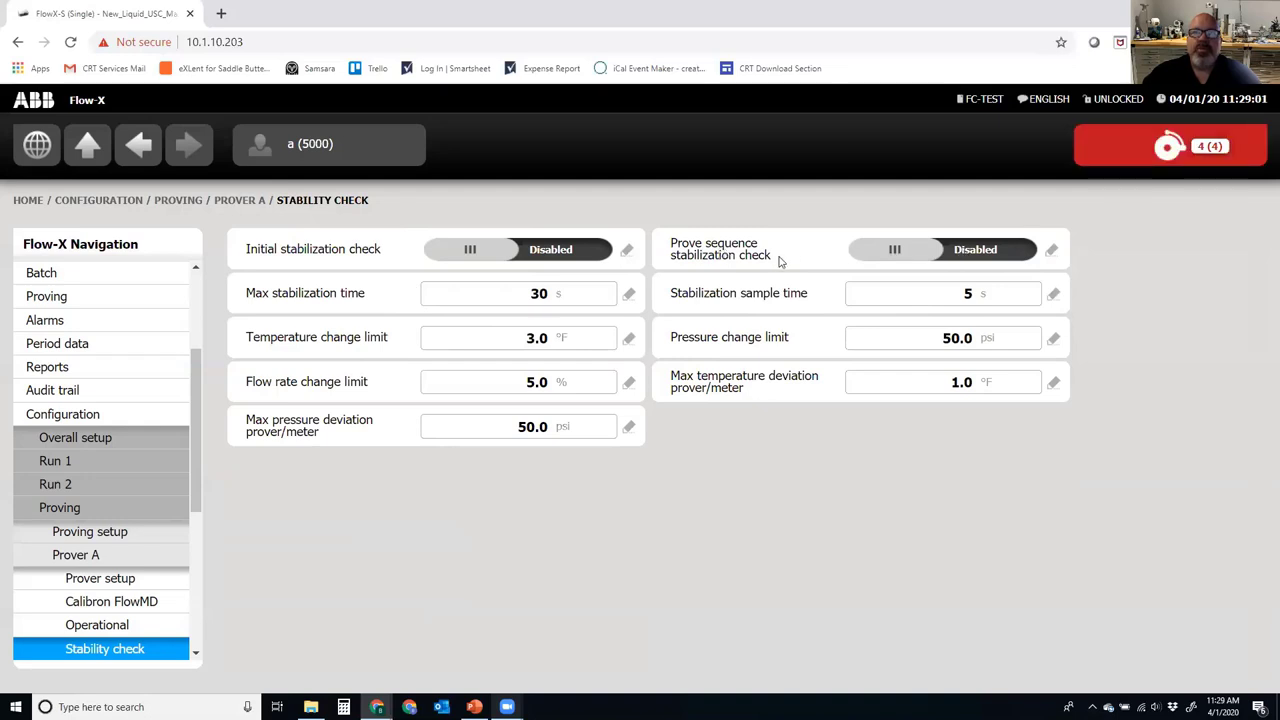
Try enabling the prove sequence stabilization check and return it to Disabled.
{"action": "left_click", "coordinate": [1003, 258]}
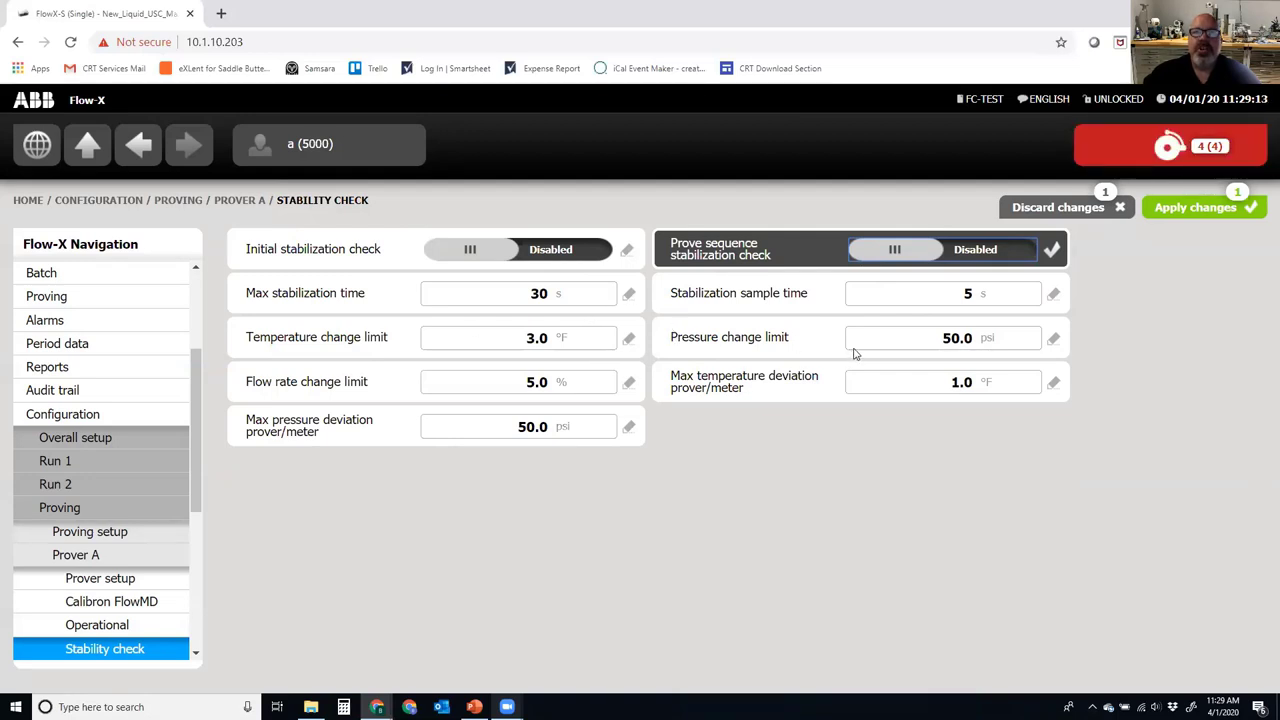
{"action": "left_click", "coordinate": [996, 255]}
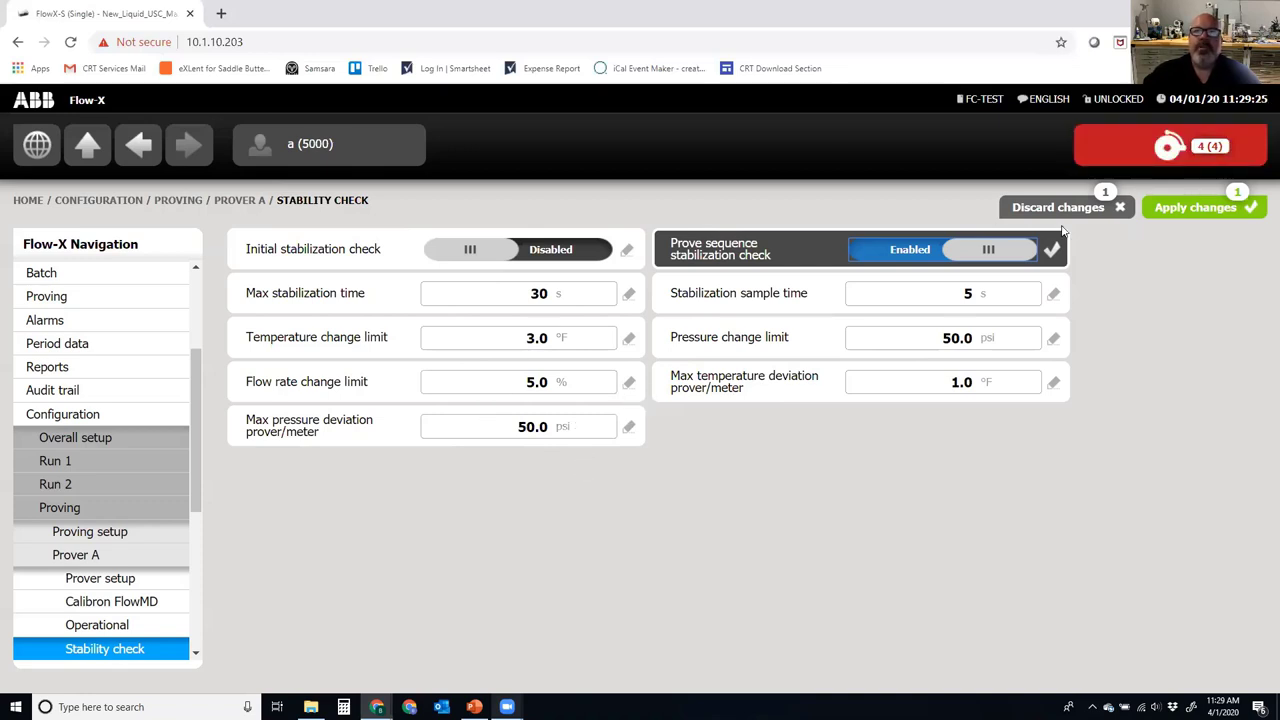
{"action": "left_click", "coordinate": [884, 249]}
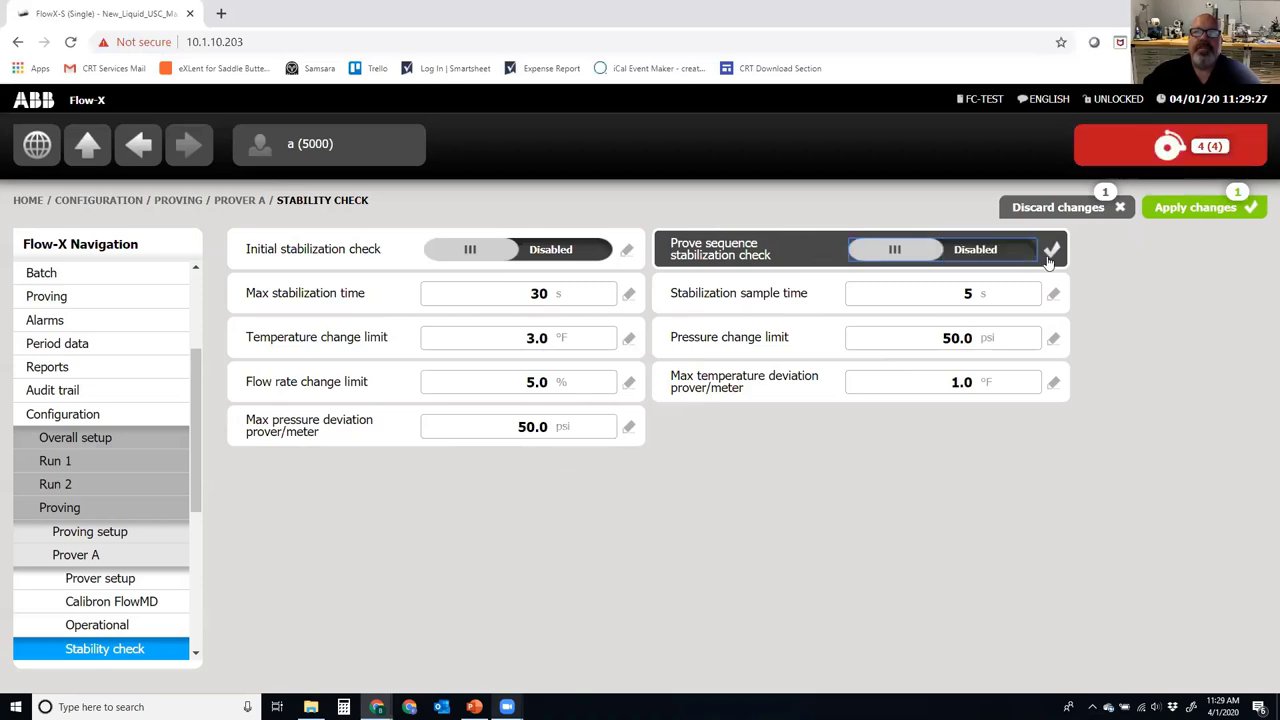
{"action": "left_click", "coordinate": [1051, 249]}
Open Prover A's meter factor tests, try disabling the meter factor limit test and return it to Enabled.
{"action": "left_click", "coordinate": [104, 163]}
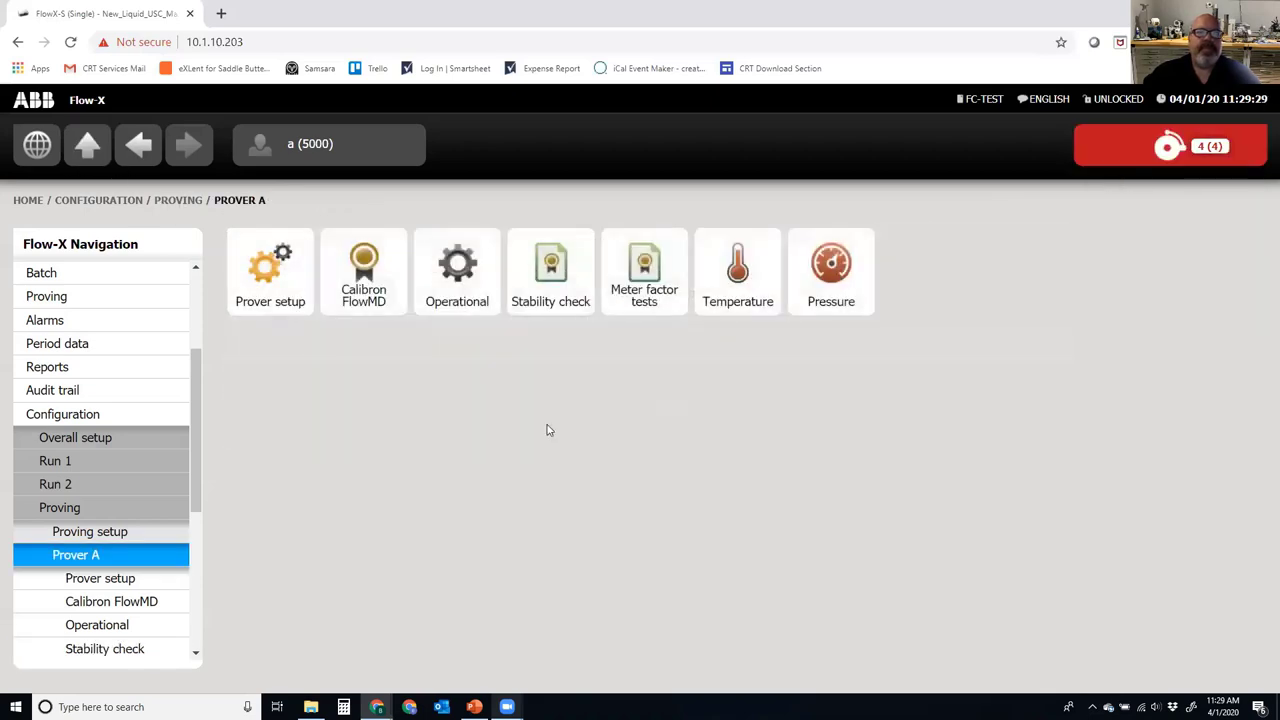
{"action": "left_click", "coordinate": [650, 283]}
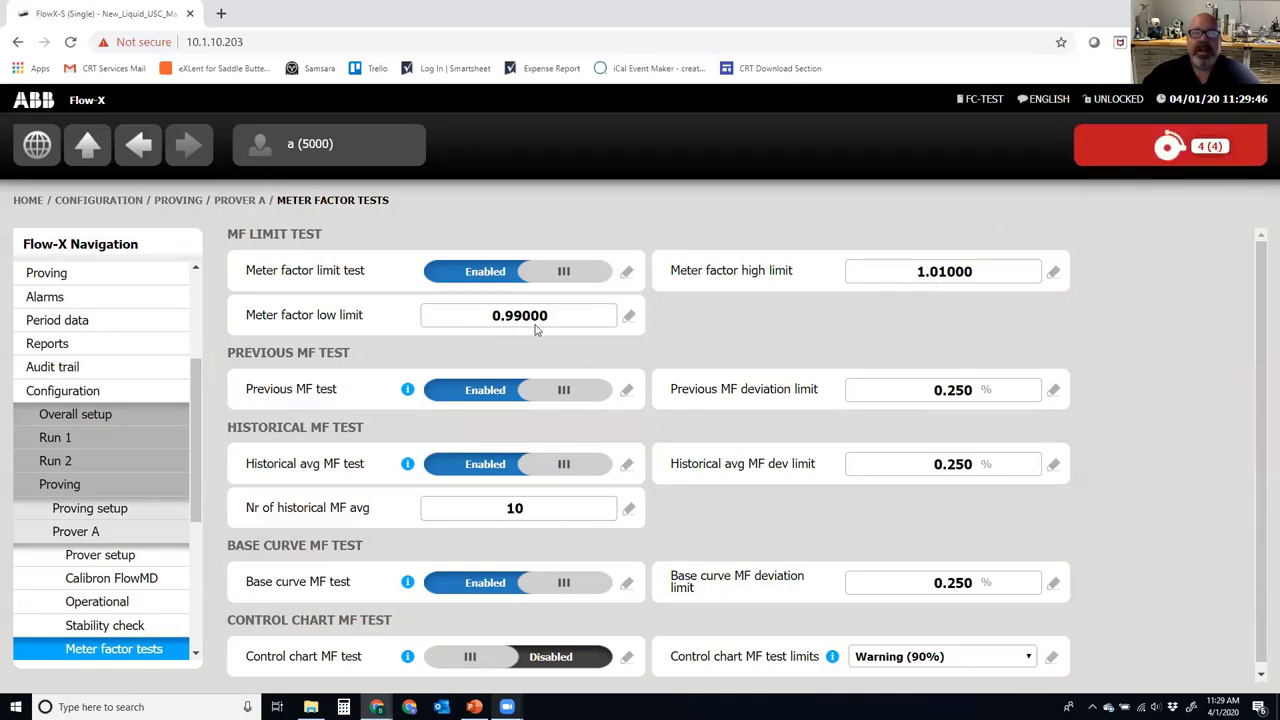
{"action": "left_click", "coordinate": [487, 280]}
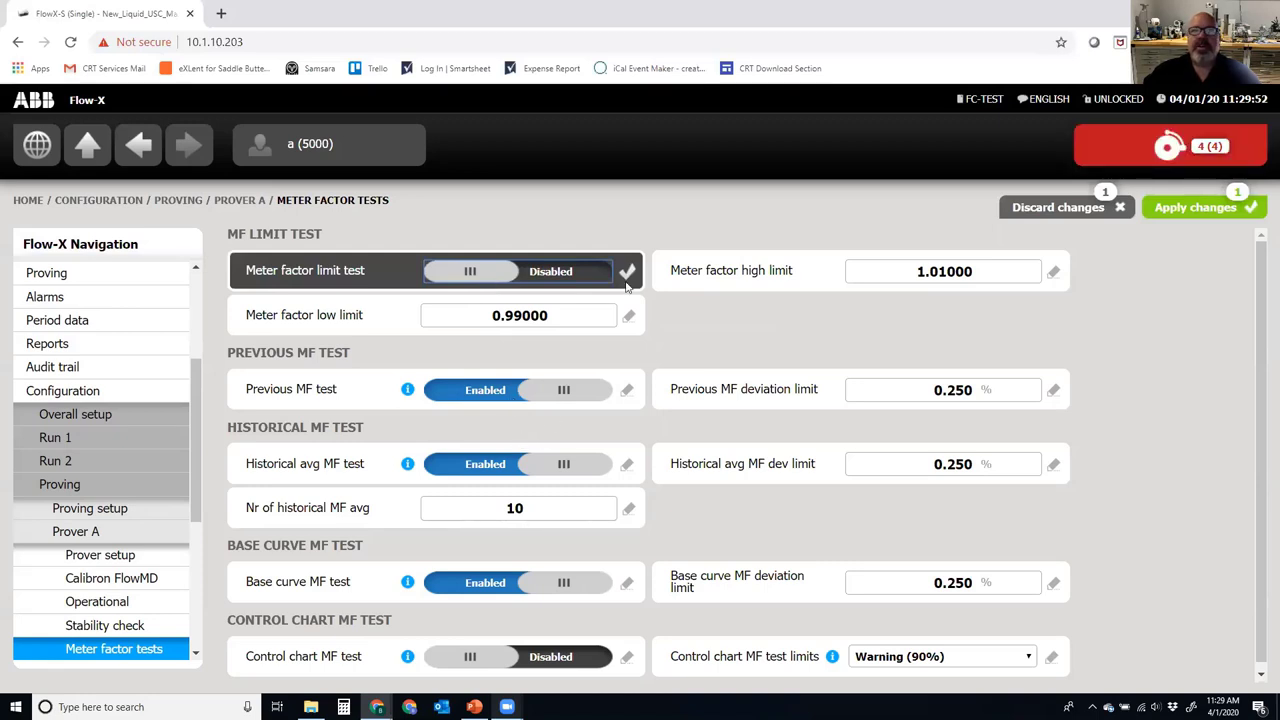
{"action": "left_click", "coordinate": [589, 282]}
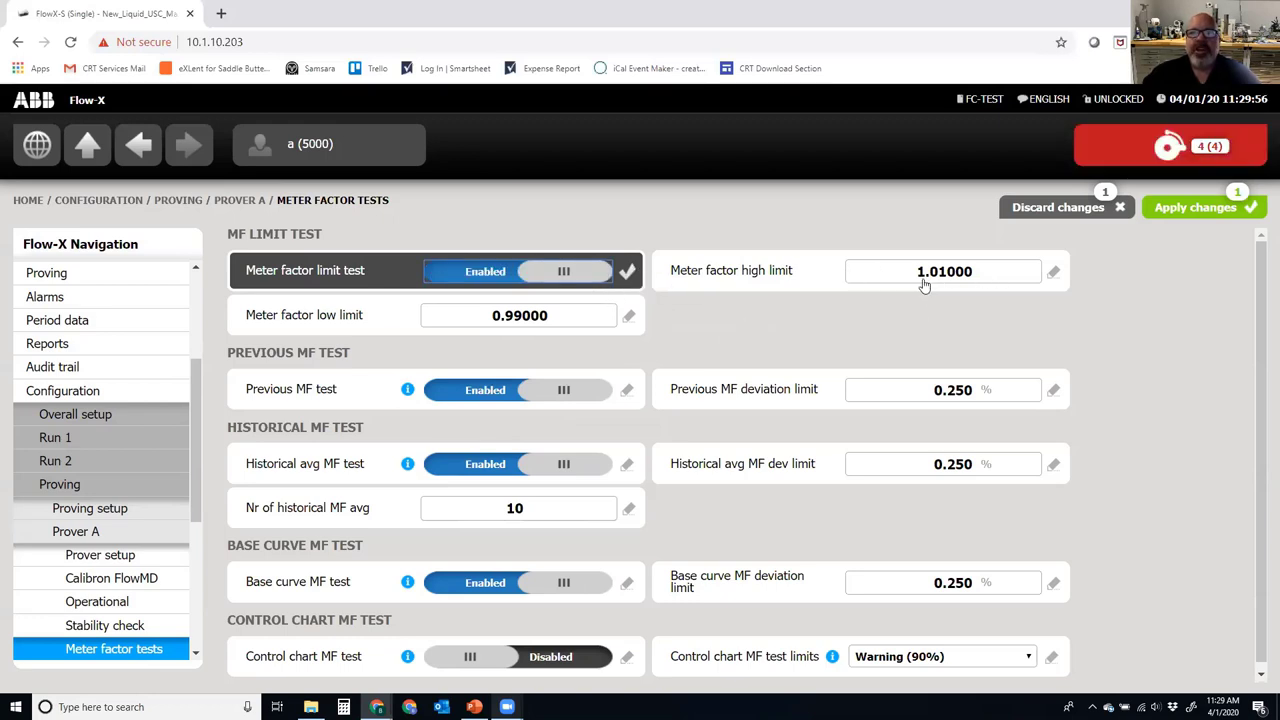
Examine the historical average and control chart meter factor test settings, and return to Prover A's overview without applying the pending change.
{"action": "scroll", "coordinate": [814, 318], "scroll_direction": "down", "scroll_amount": 1}
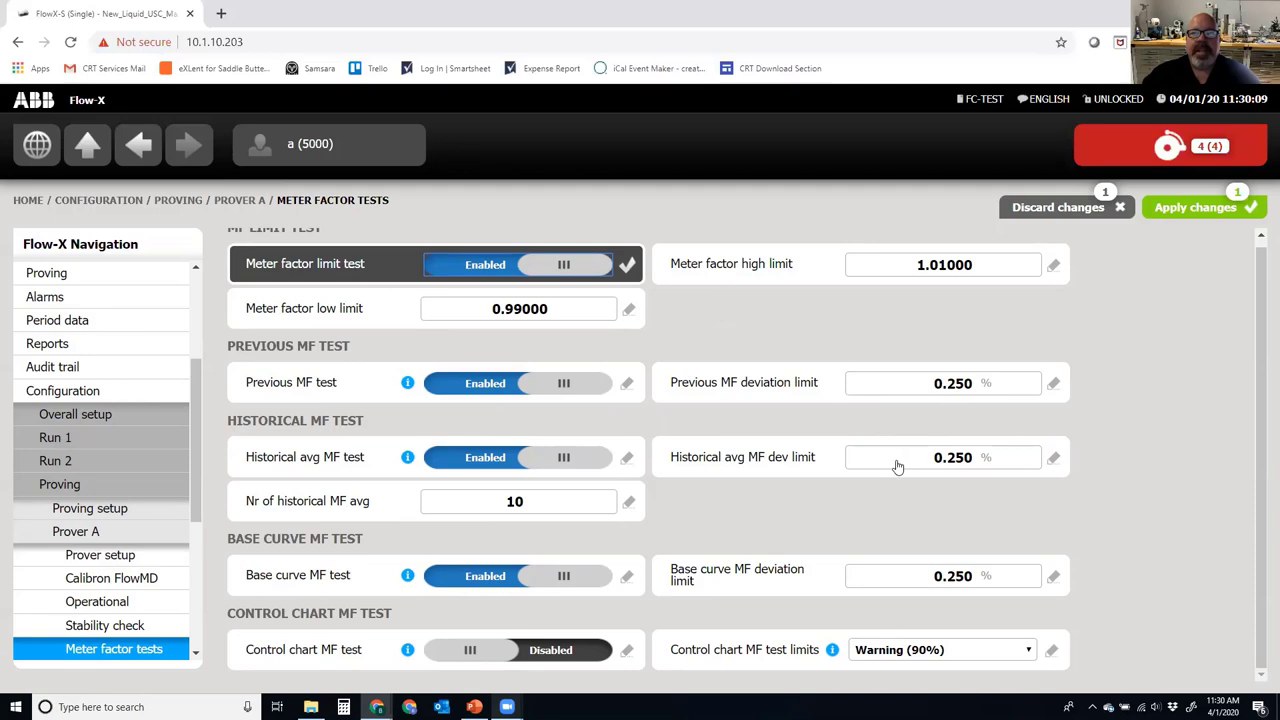
{"action": "left_click", "coordinate": [585, 492]}
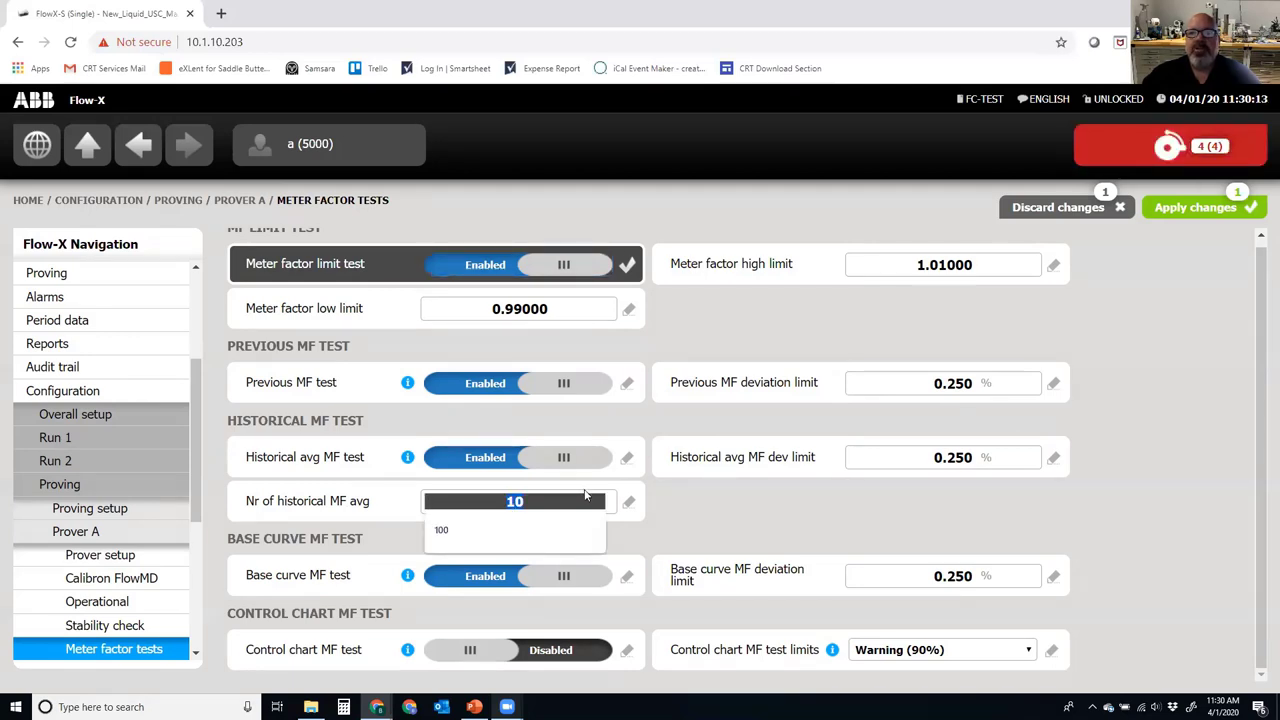
{"action": "left_click", "coordinate": [905, 462]}
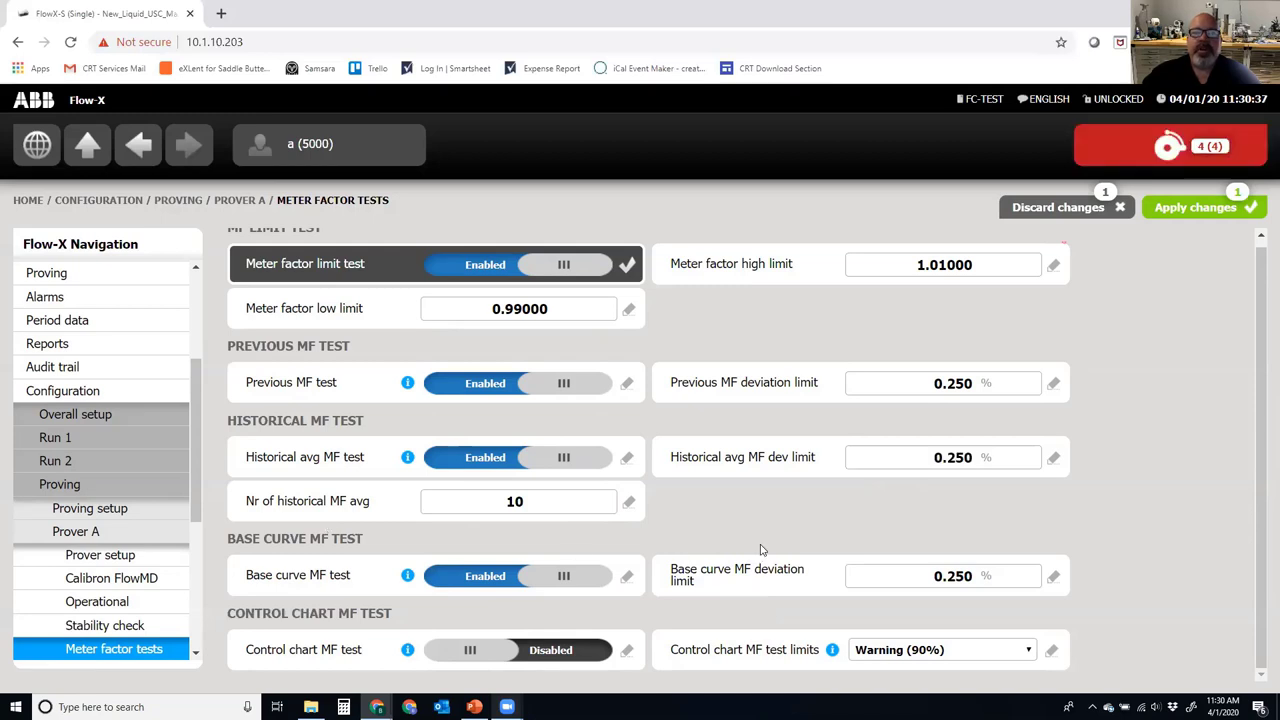
{"action": "mouse_move", "coordinate": [408, 651]}
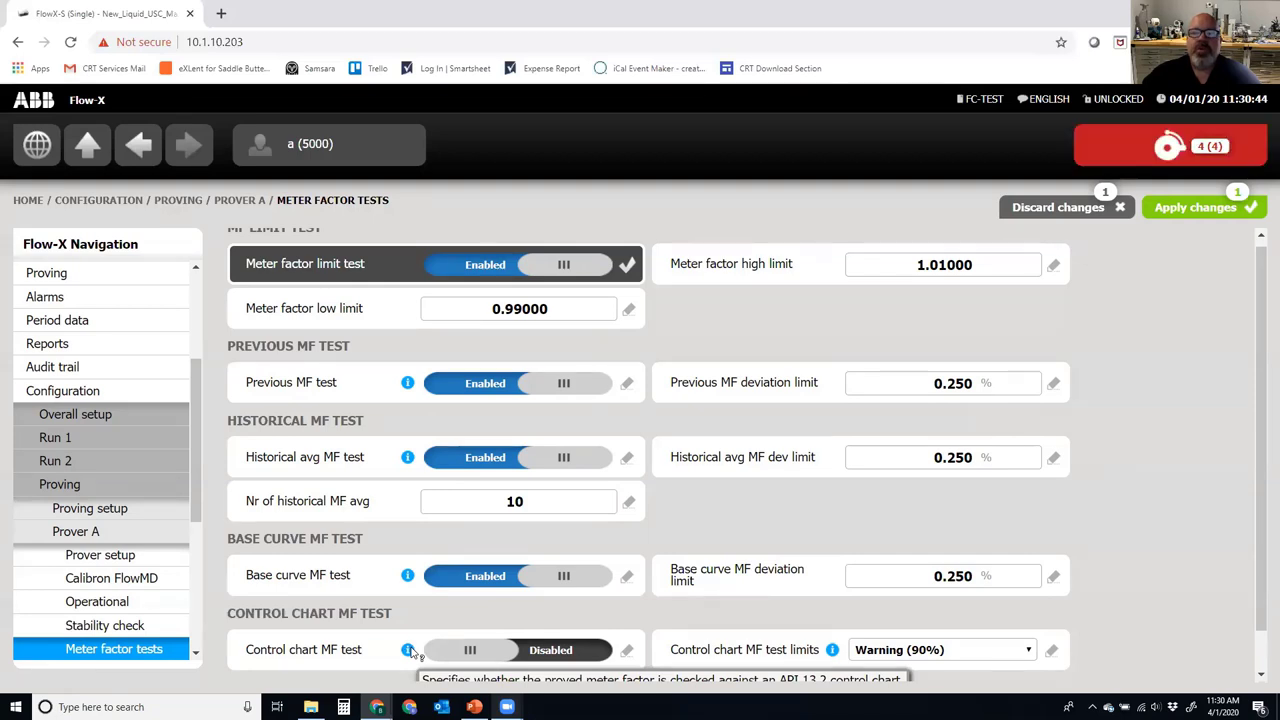
{"action": "left_click", "coordinate": [928, 654]}
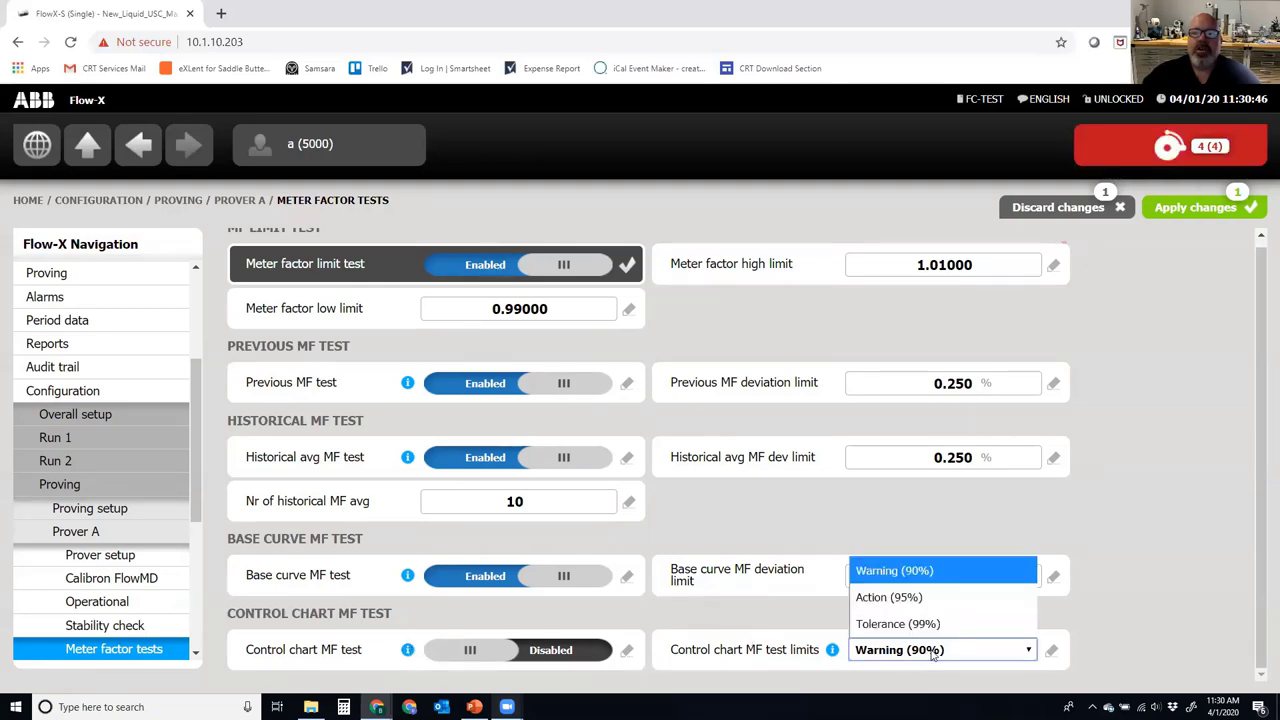
{"action": "left_click", "coordinate": [1085, 587]}
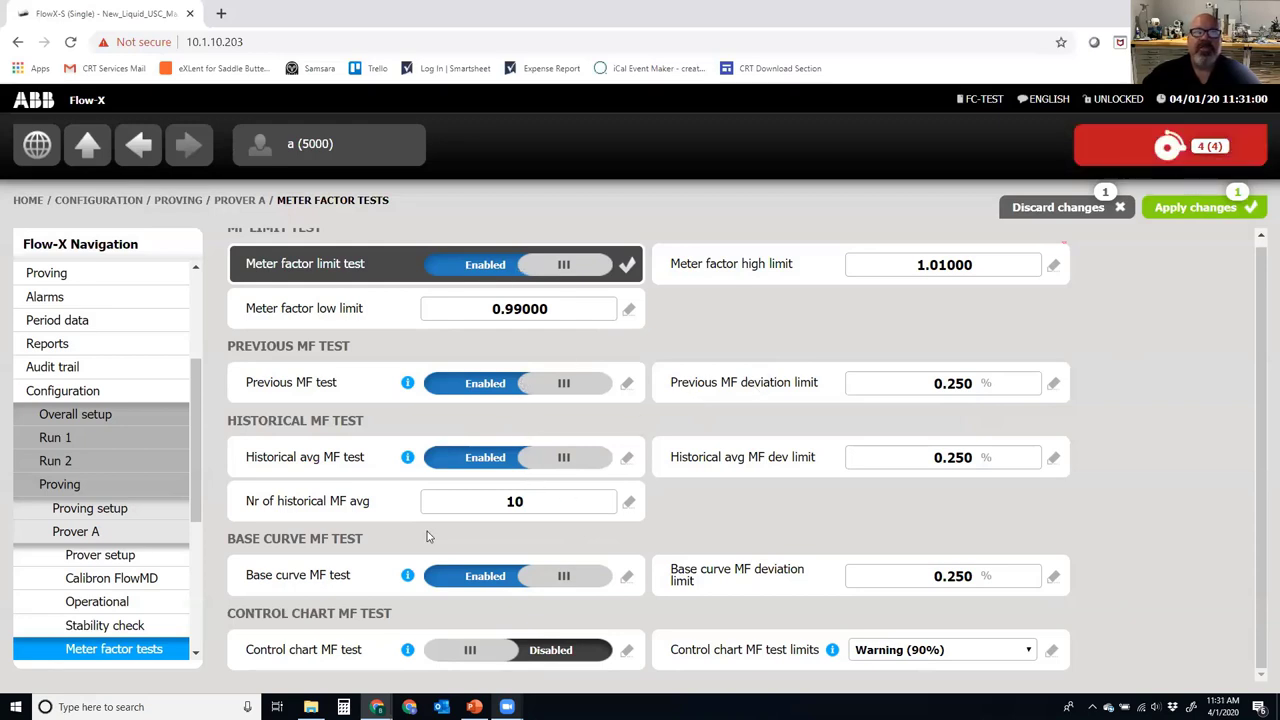
{"action": "left_click", "coordinate": [87, 145]}
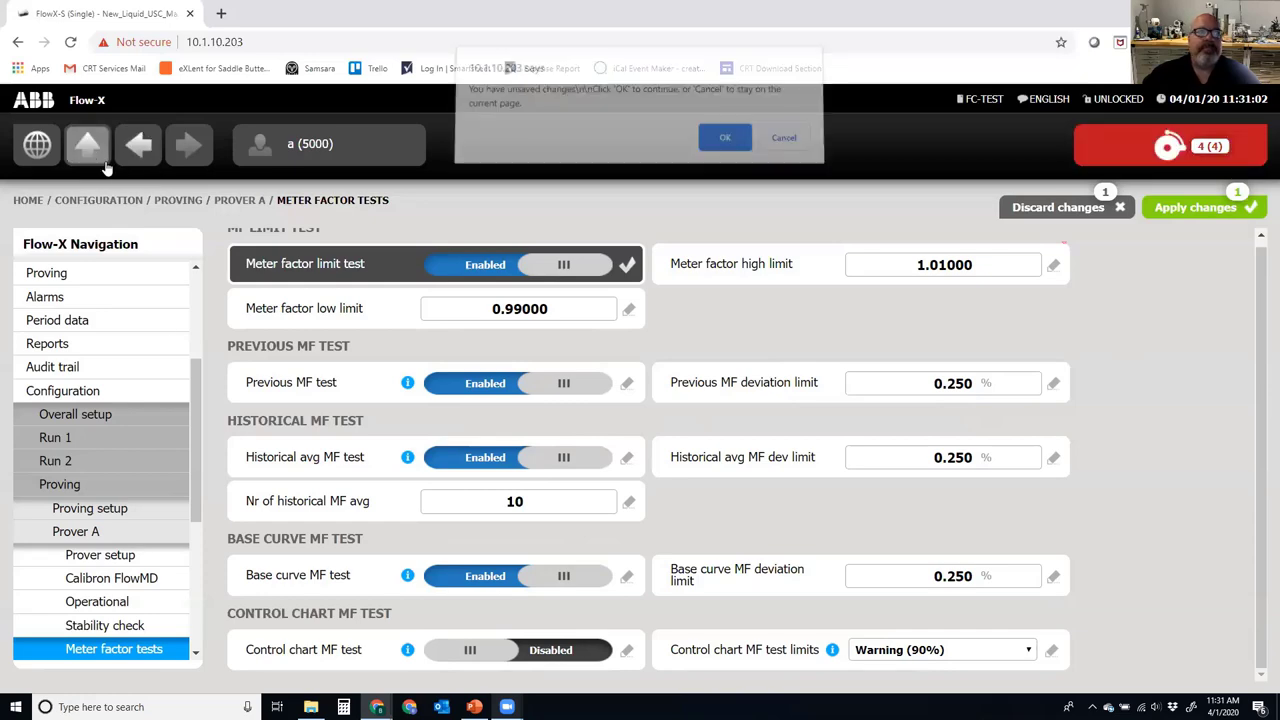
{"action": "left_click", "coordinate": [708, 152]}
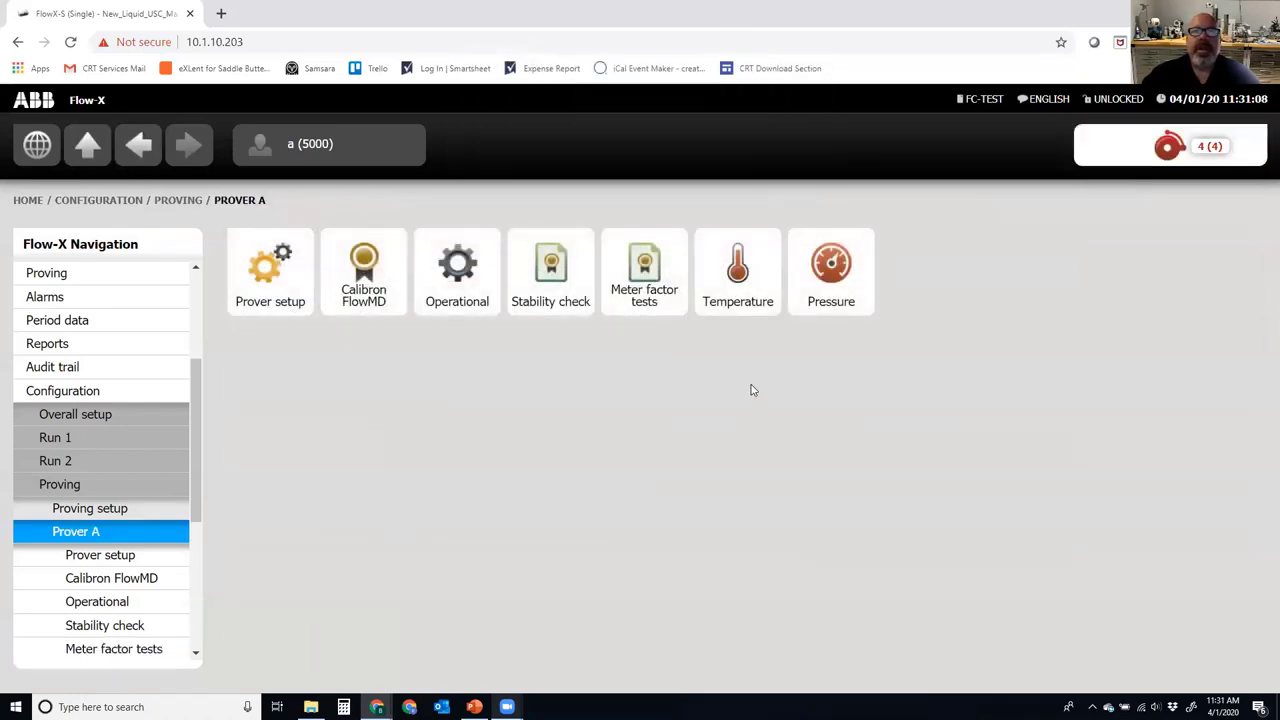
Open Prover A's temperature settings and examine the inlet temperature input type, module and channel.
{"action": "left_click", "coordinate": [737, 270]}
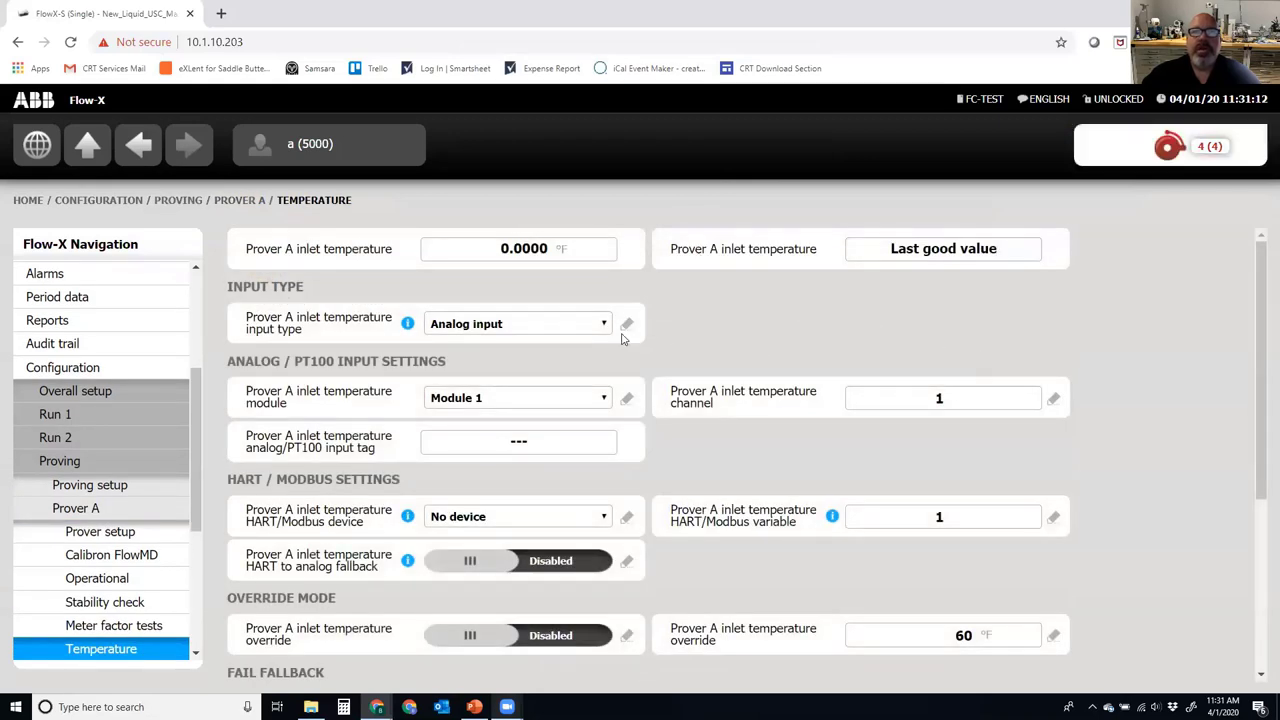
{"action": "left_click", "coordinate": [569, 324]}
{"action": "left_click", "coordinate": [569, 324]}
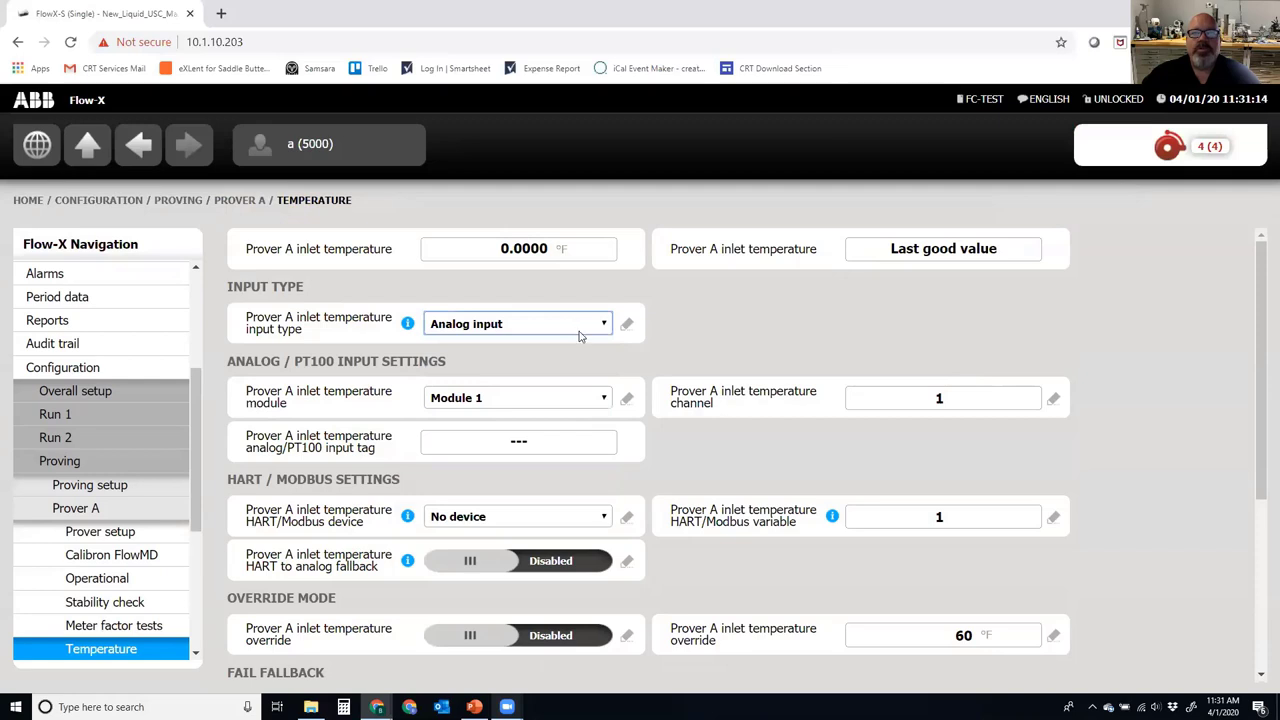
{"action": "left_click_drag", "start_coordinate": [903, 403], "coordinate": [1034, 397]}
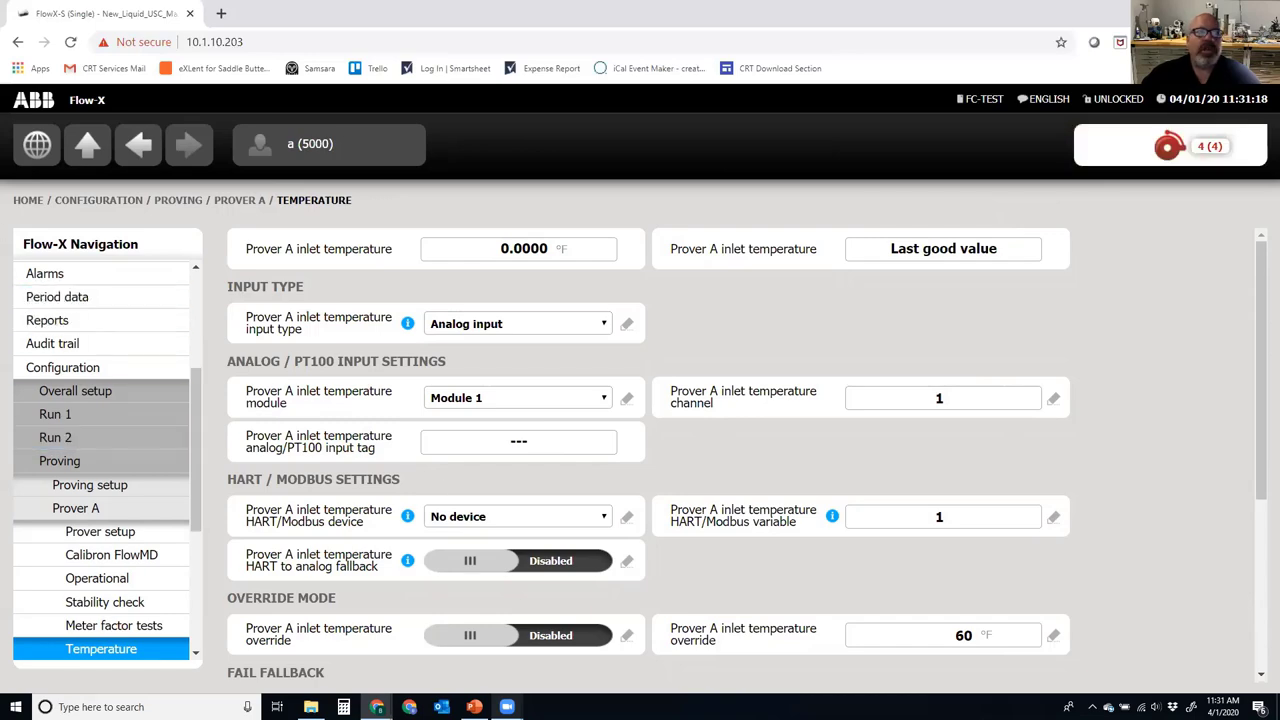
Open the analog input configuration of IO Module 1, set analog input 1's tag to "Prover Temp" and apply the change.
{"action": "left_click", "coordinate": [37, 145]}
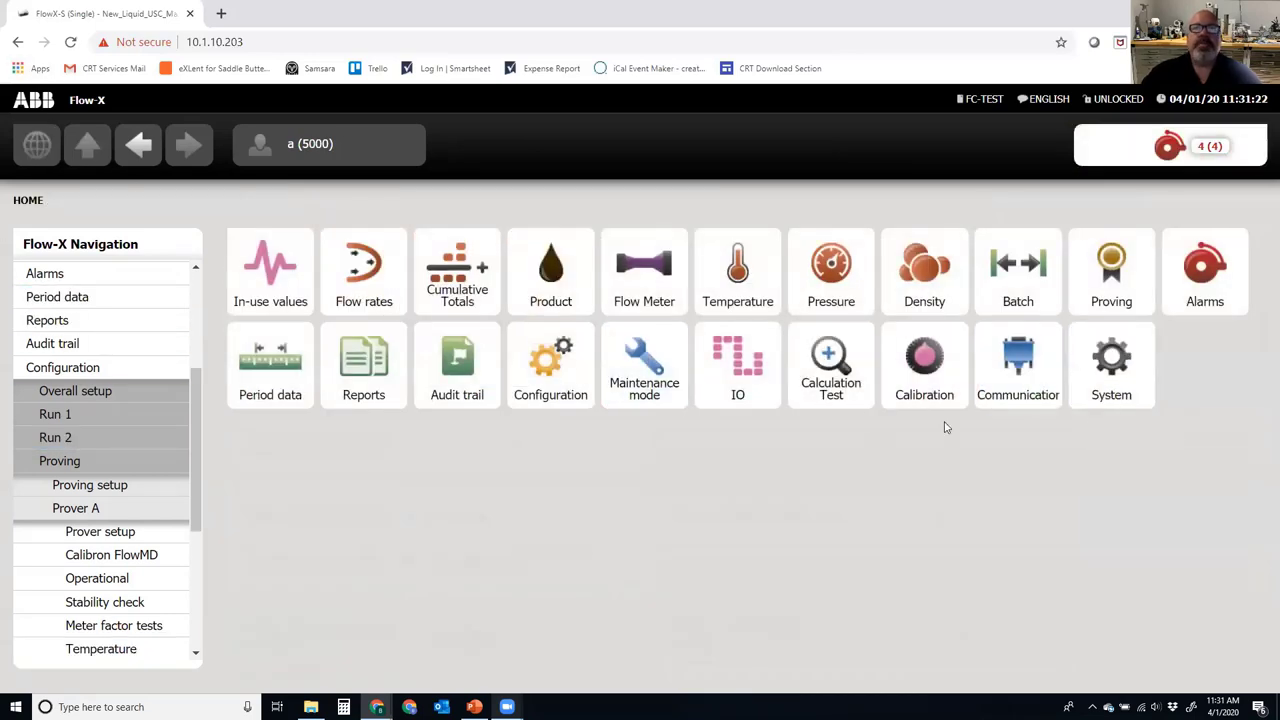
{"action": "left_click", "coordinate": [738, 380]}
{"action": "left_click", "coordinate": [363, 298]}
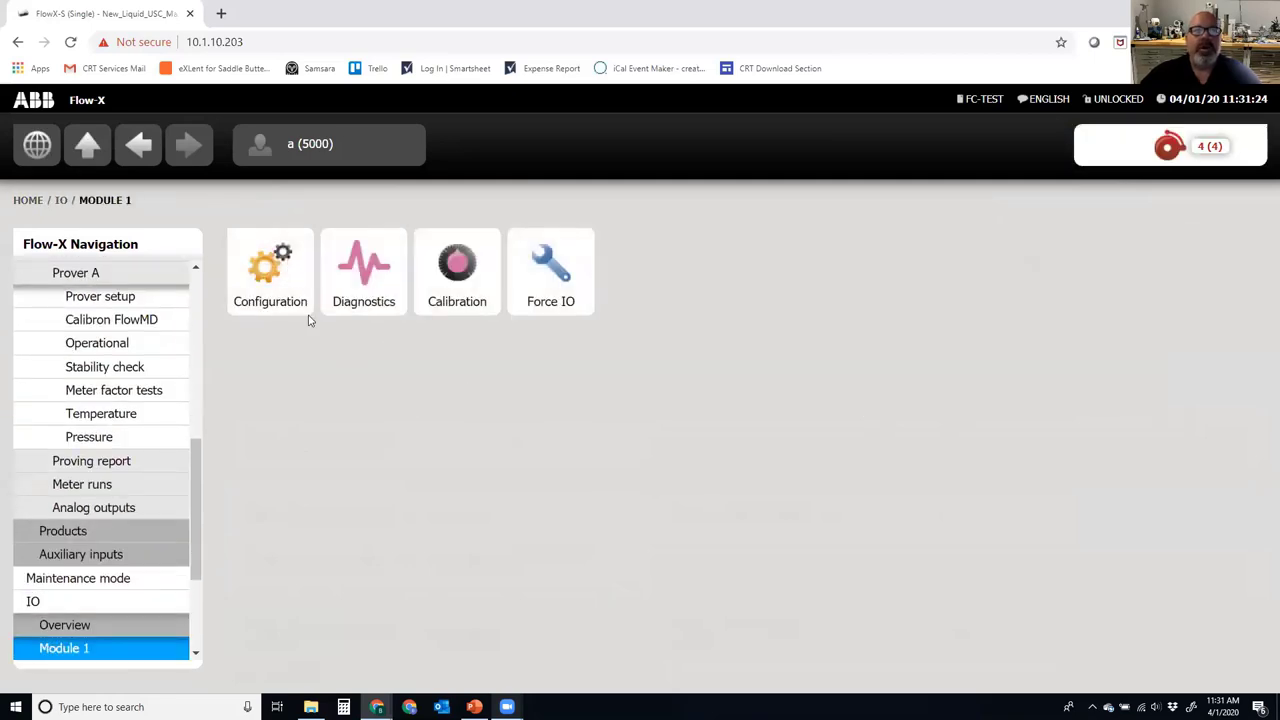
{"action": "left_click", "coordinate": [282, 298]}
{"action": "left_click", "coordinate": [284, 302]}
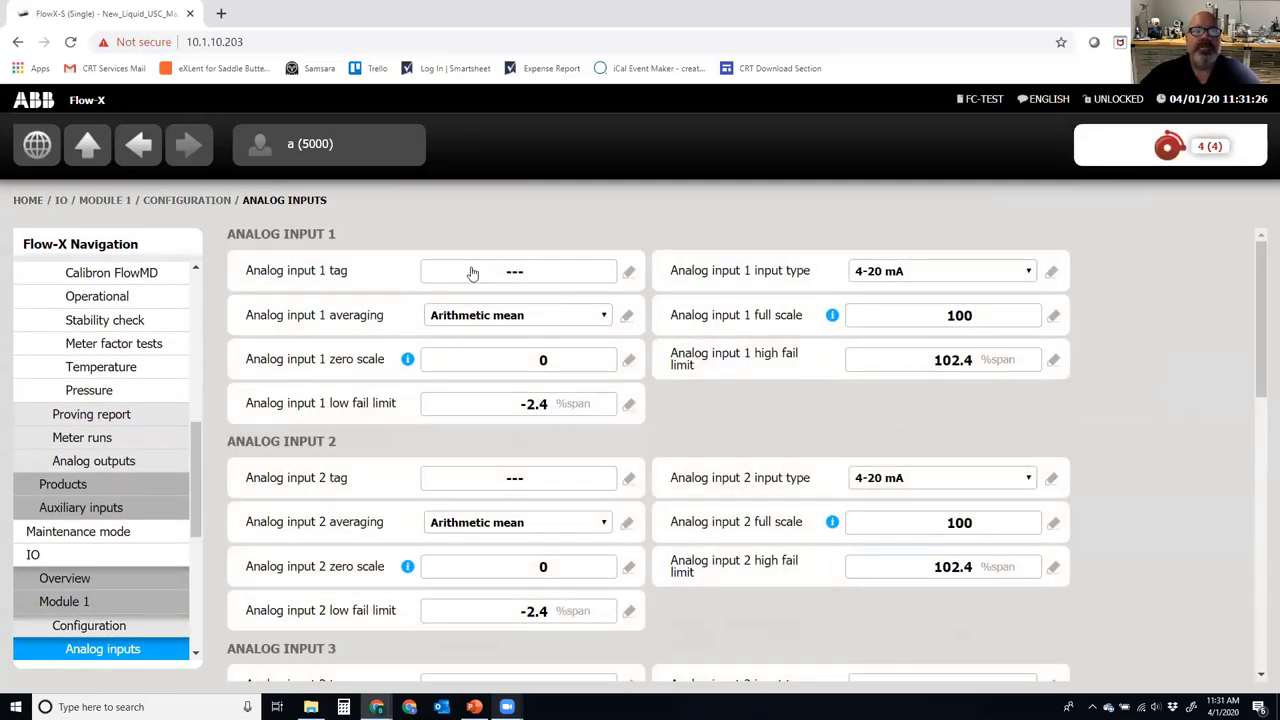
{"action": "left_click", "coordinate": [512, 271]}
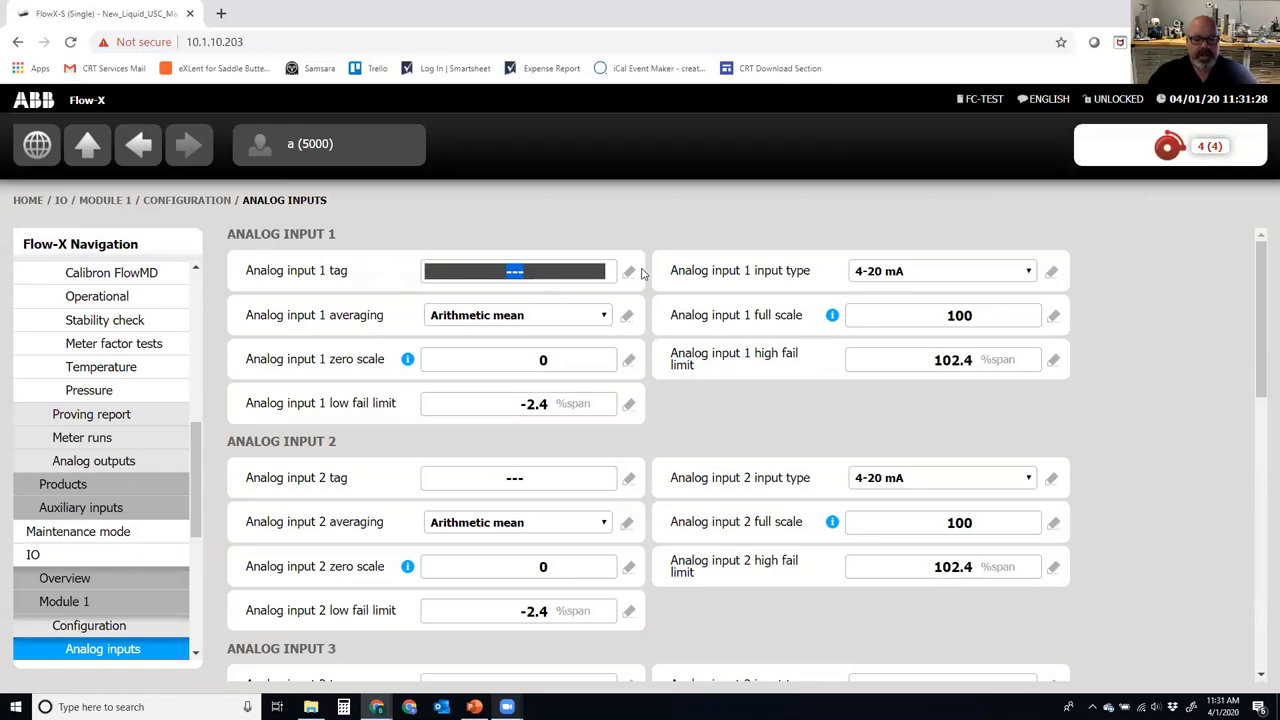
{"action": "type", "text": "Prover Te"}
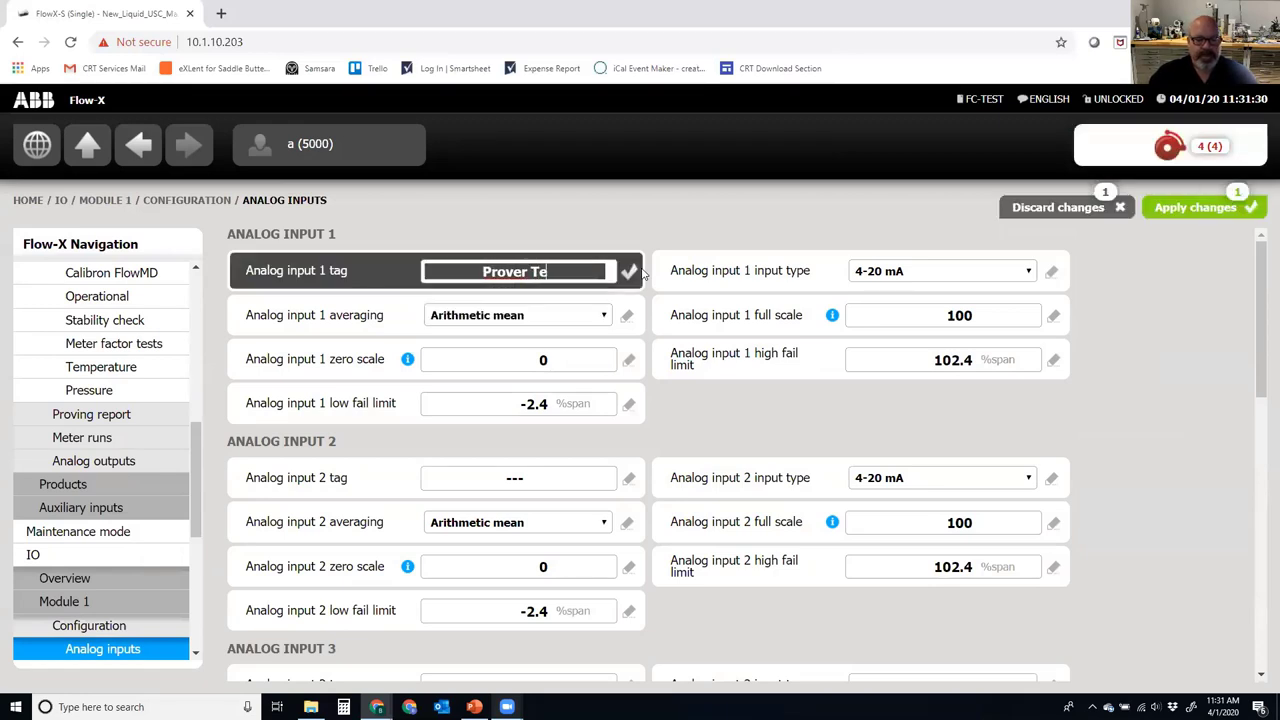
{"action": "type", "text": "mp"}
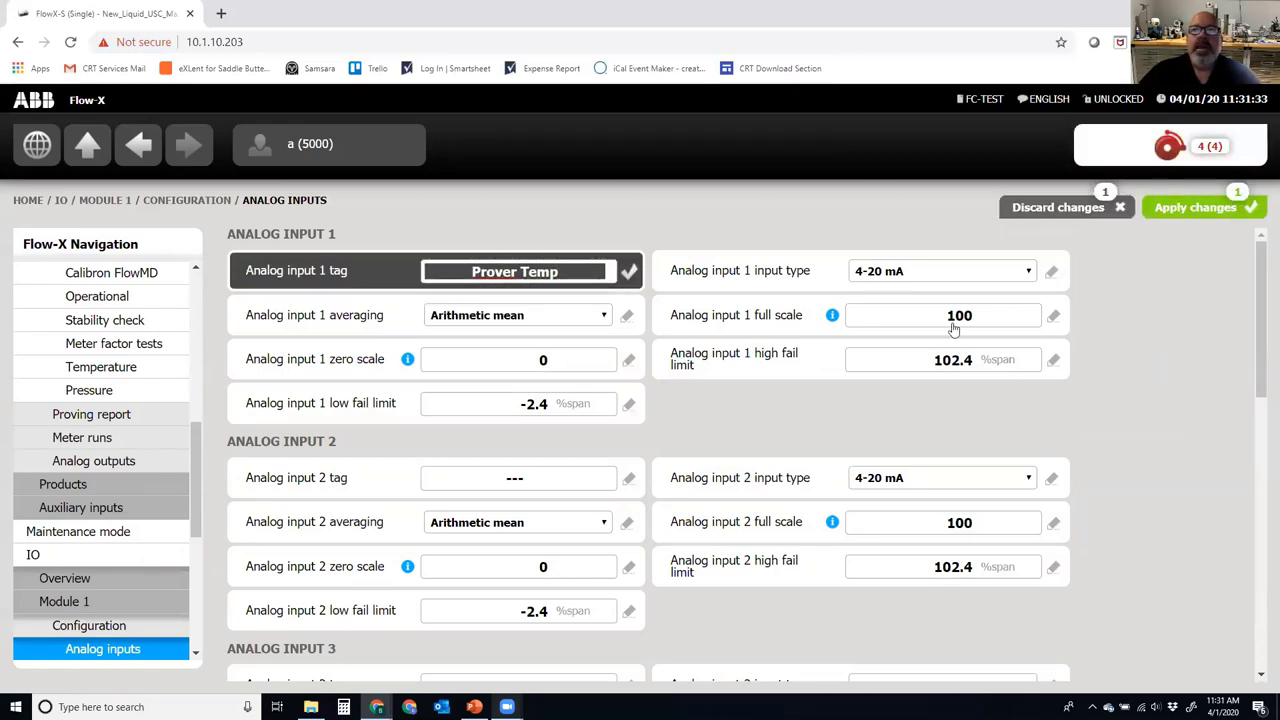
{"action": "left_click", "coordinate": [1163, 212]}
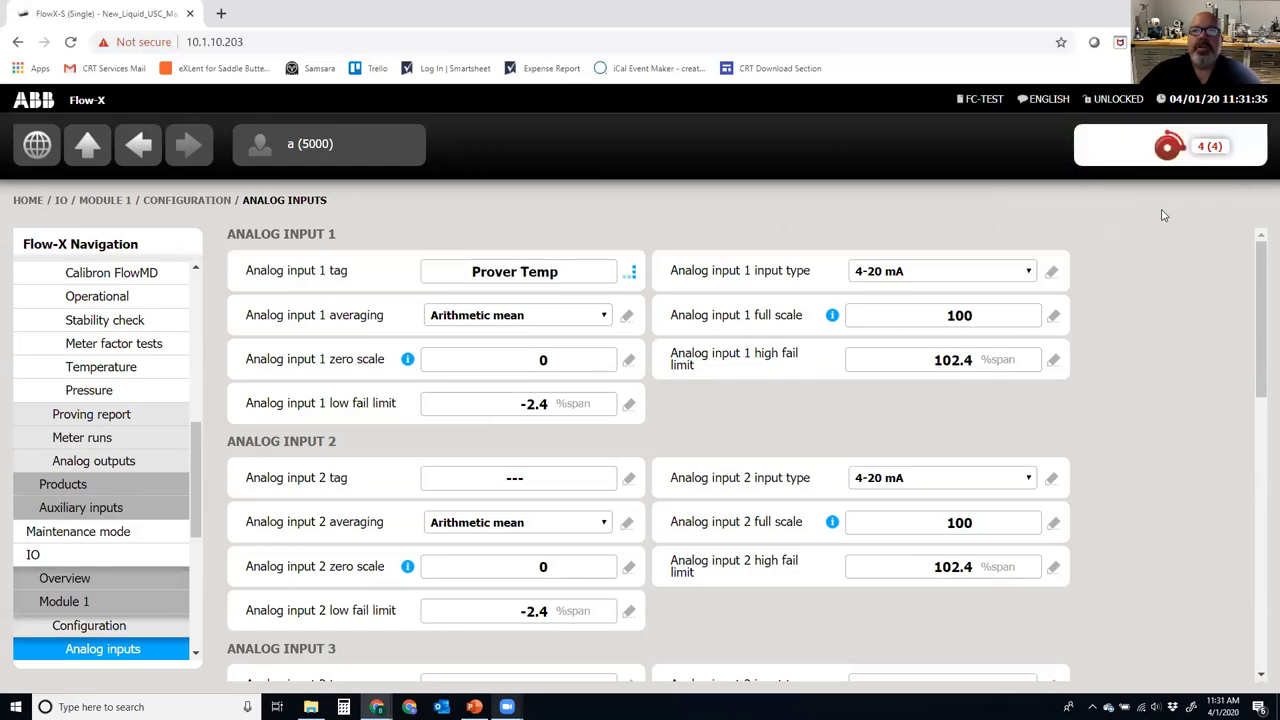
Return to Prover A's temperature configuration and check the inlet temperature channel, input tag and status.
{"action": "left_click", "coordinate": [36, 145]}
{"action": "left_click", "coordinate": [540, 392]}
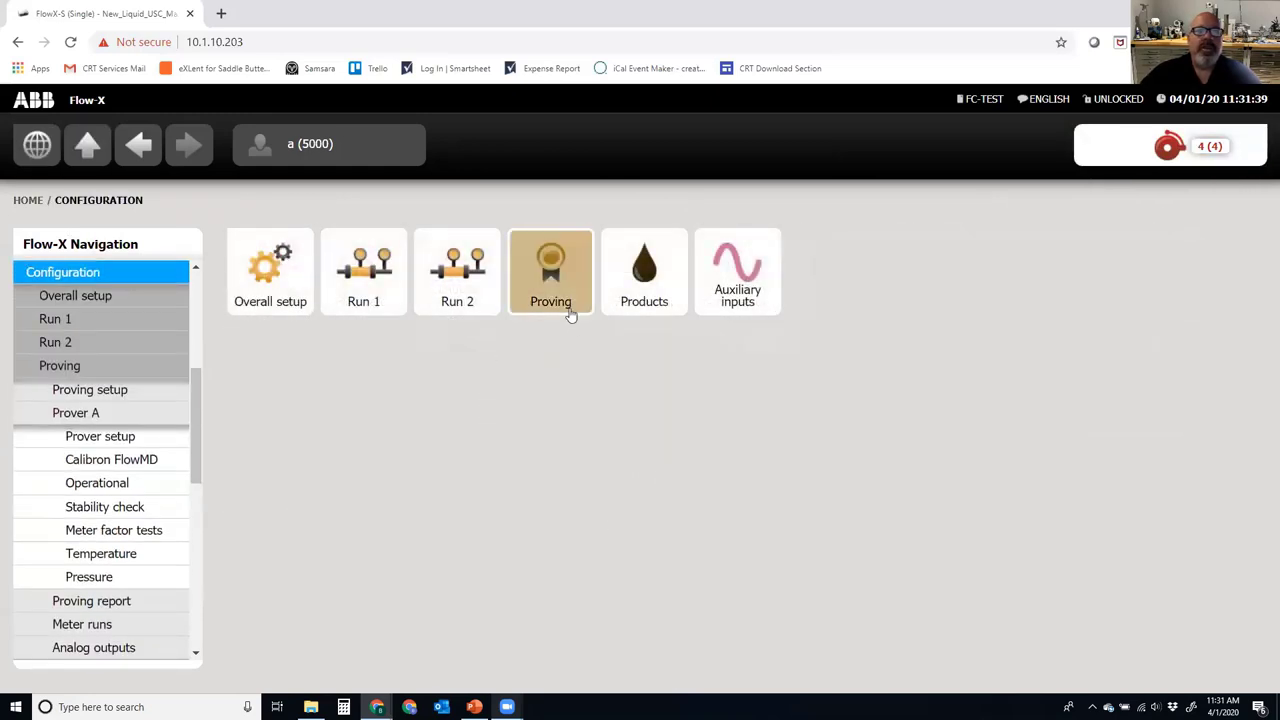
{"action": "left_click", "coordinate": [570, 315]}
{"action": "left_click", "coordinate": [366, 305]}
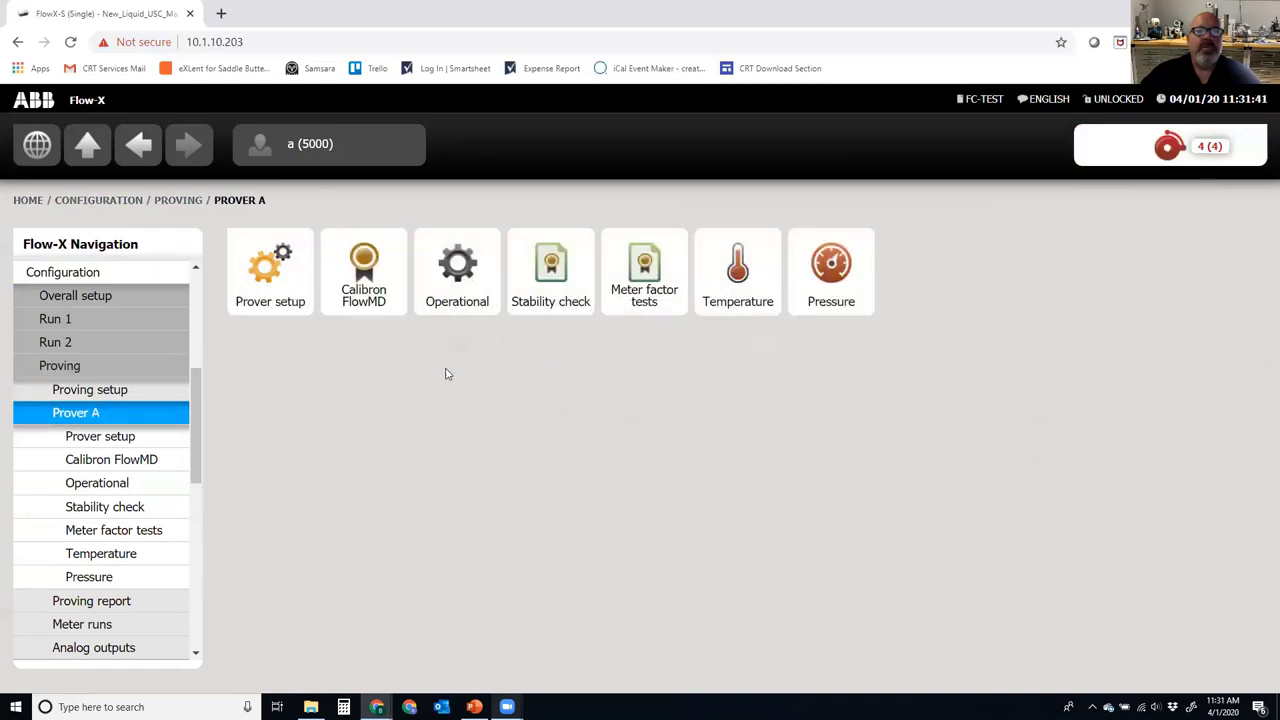
{"action": "left_click", "coordinate": [754, 312]}
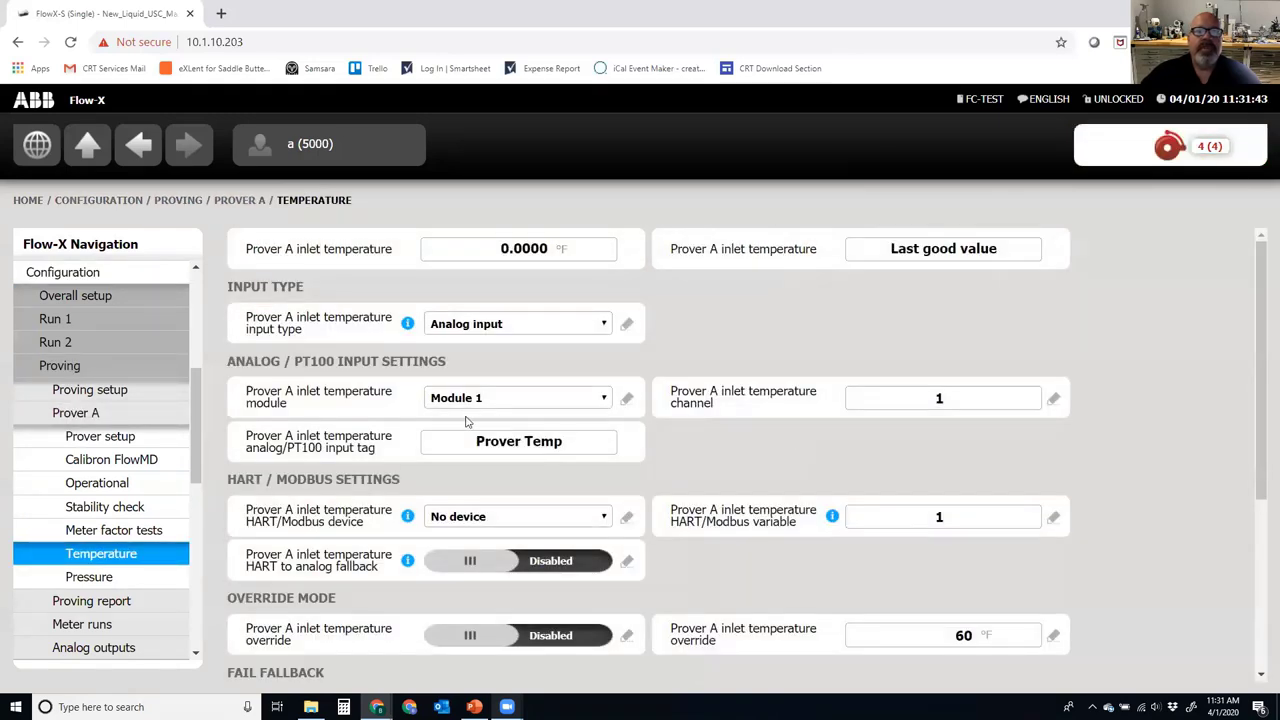
{"action": "left_click", "coordinate": [905, 405]}
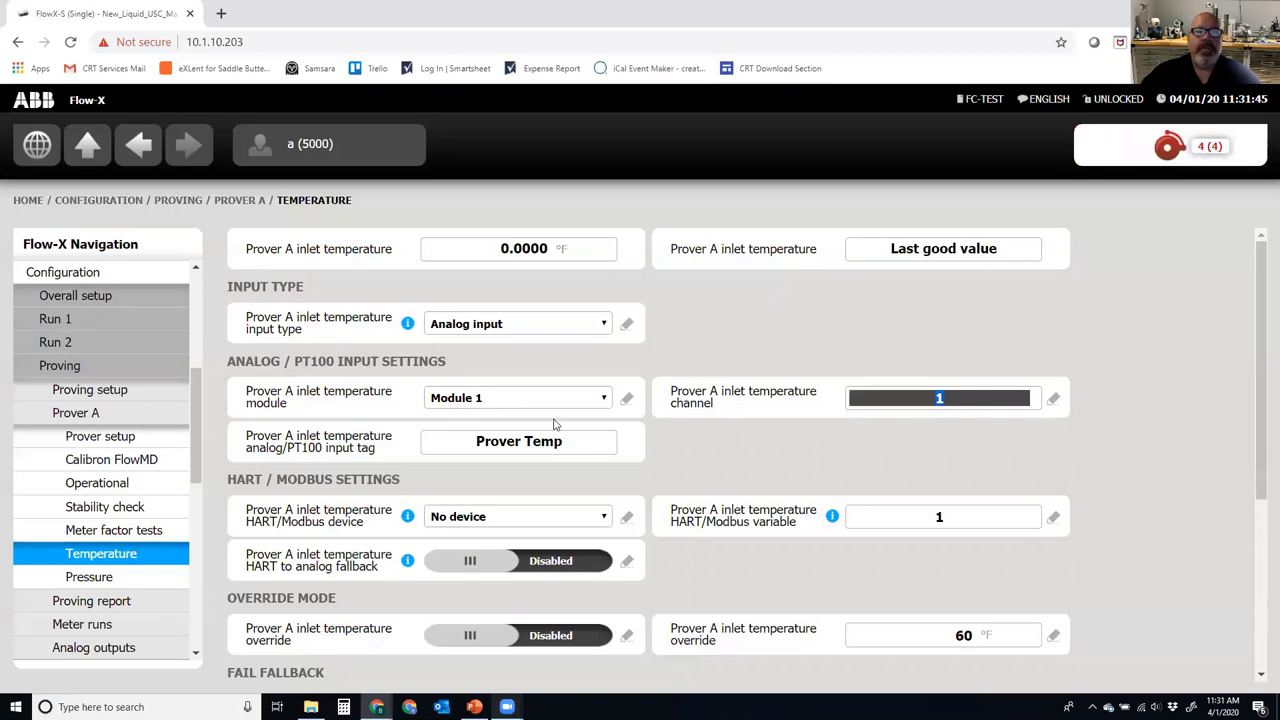
{"action": "left_click", "coordinate": [485, 445]}
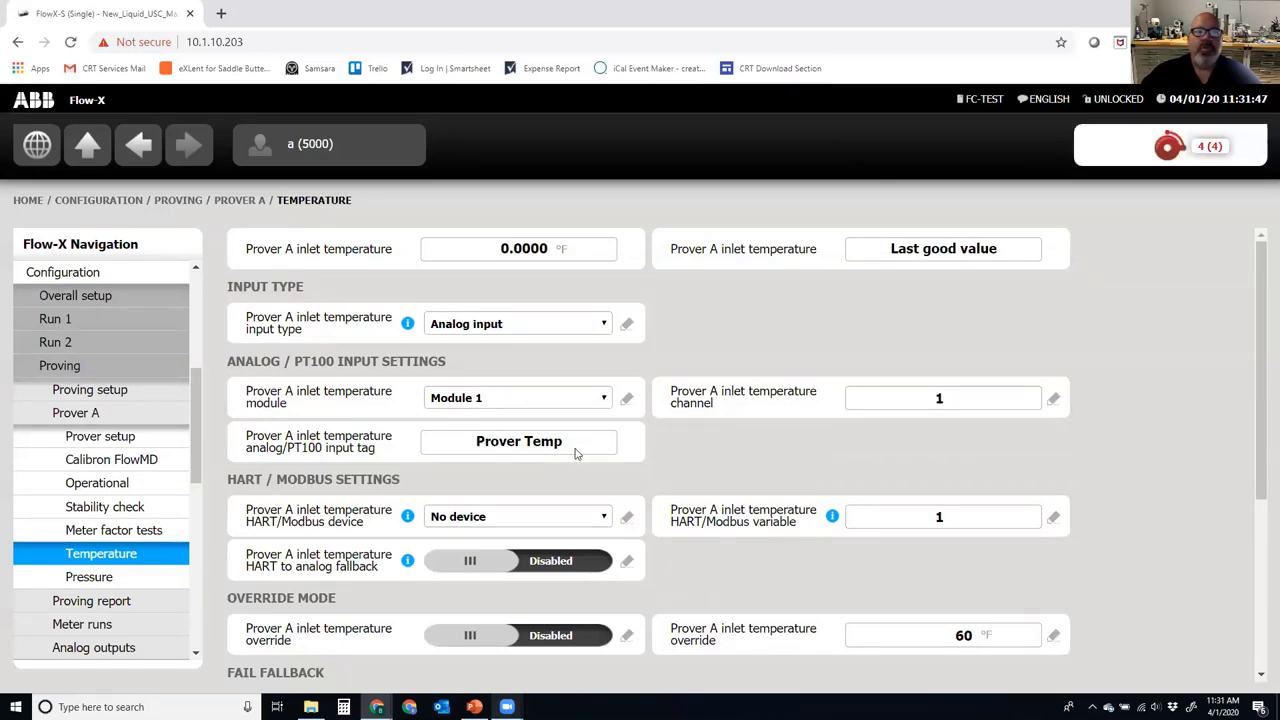
{"action": "triple_click", "coordinate": [878, 254]}
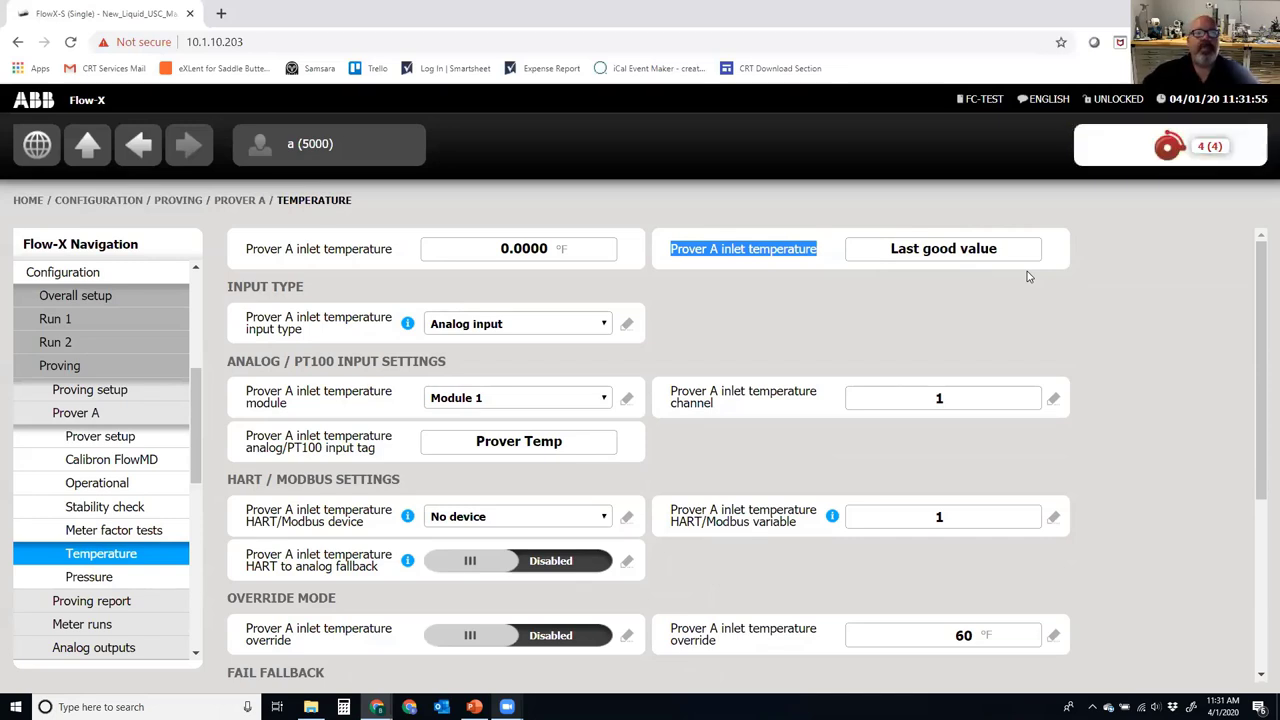
Open the proving operation page and examine the prove status, progress, permissive, integrity, trial prove and in-use prover options.
{"action": "left_click", "coordinate": [37, 145]}
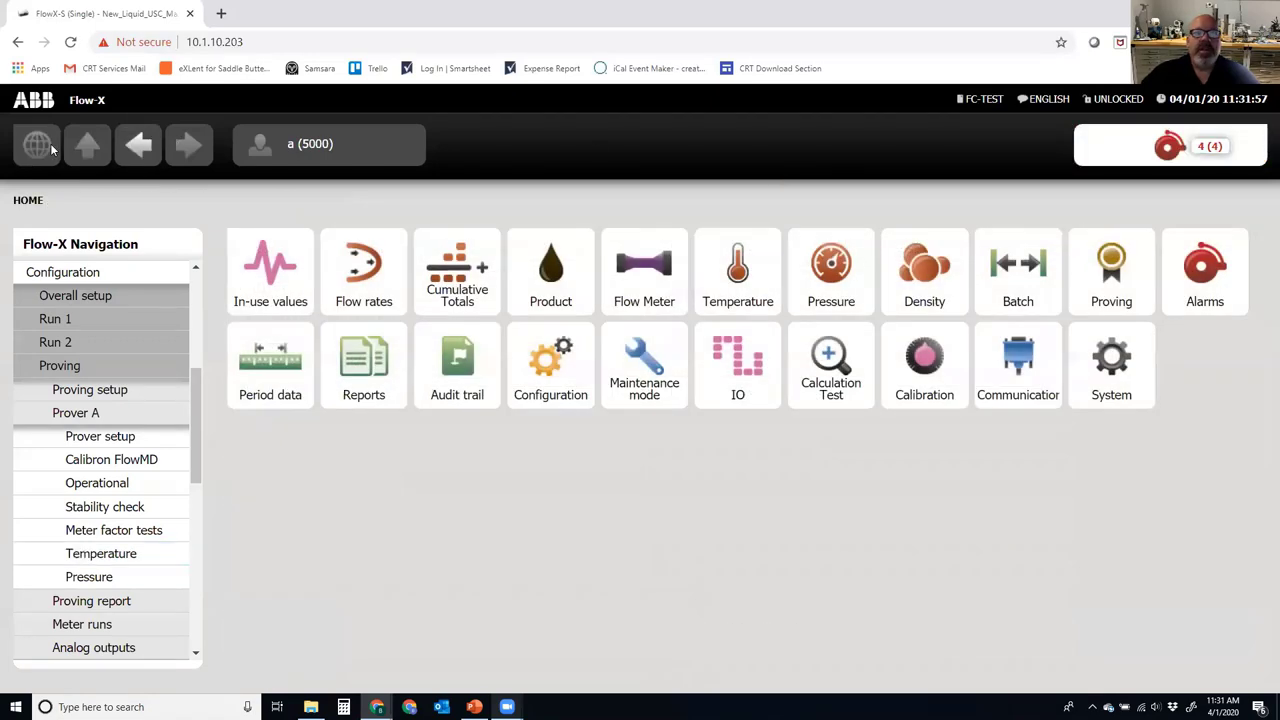
{"action": "left_click", "coordinate": [1118, 287]}
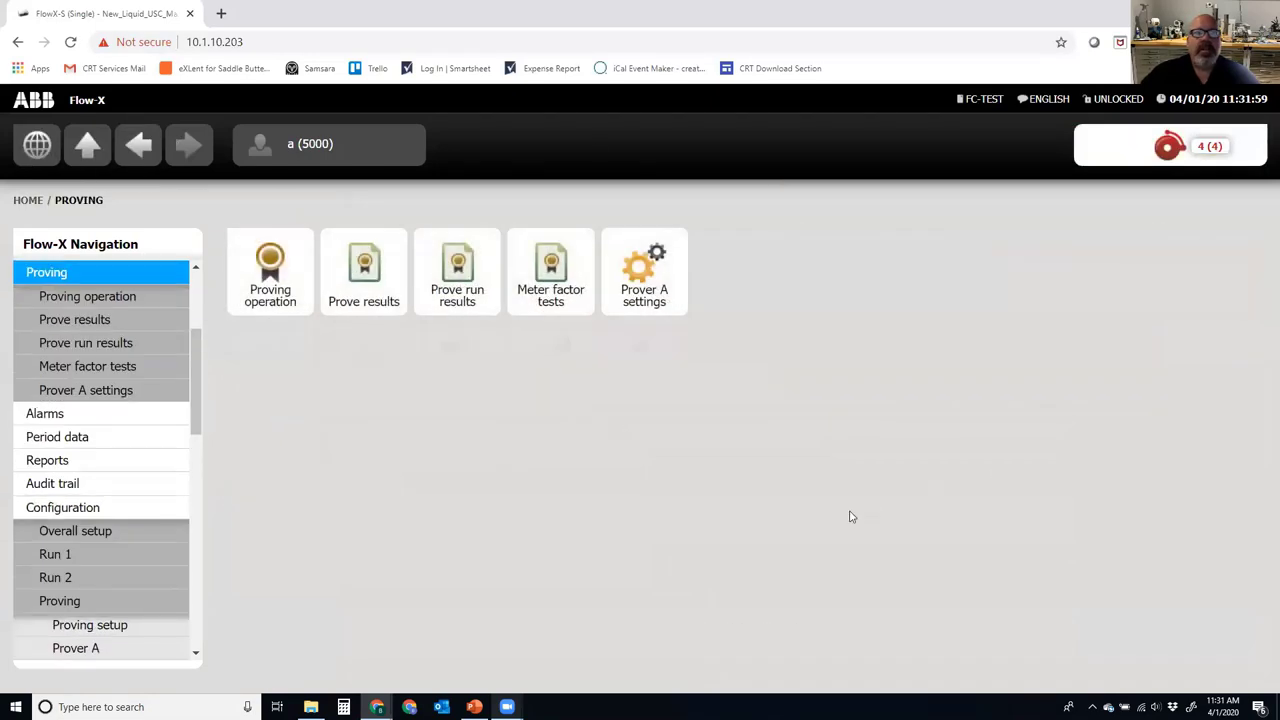
{"action": "left_click", "coordinate": [270, 278]}
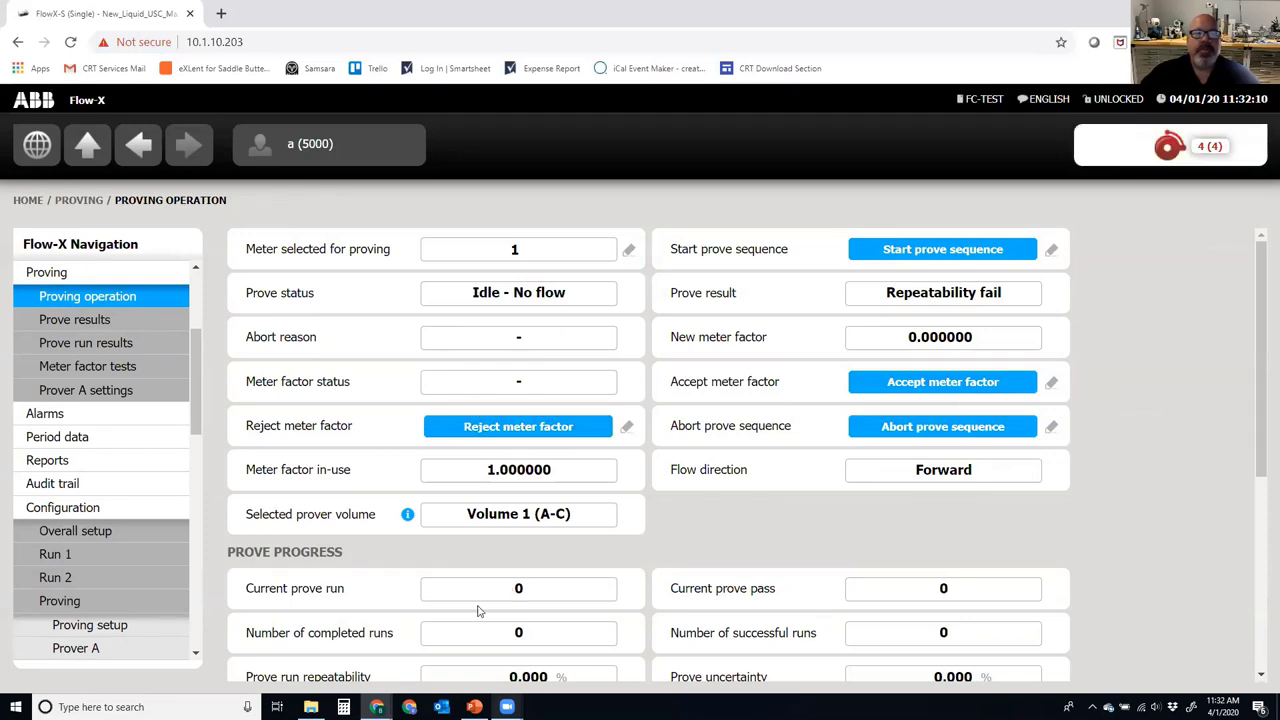
{"action": "scroll", "coordinate": [730, 562], "scroll_direction": "down", "scroll_amount": 1}
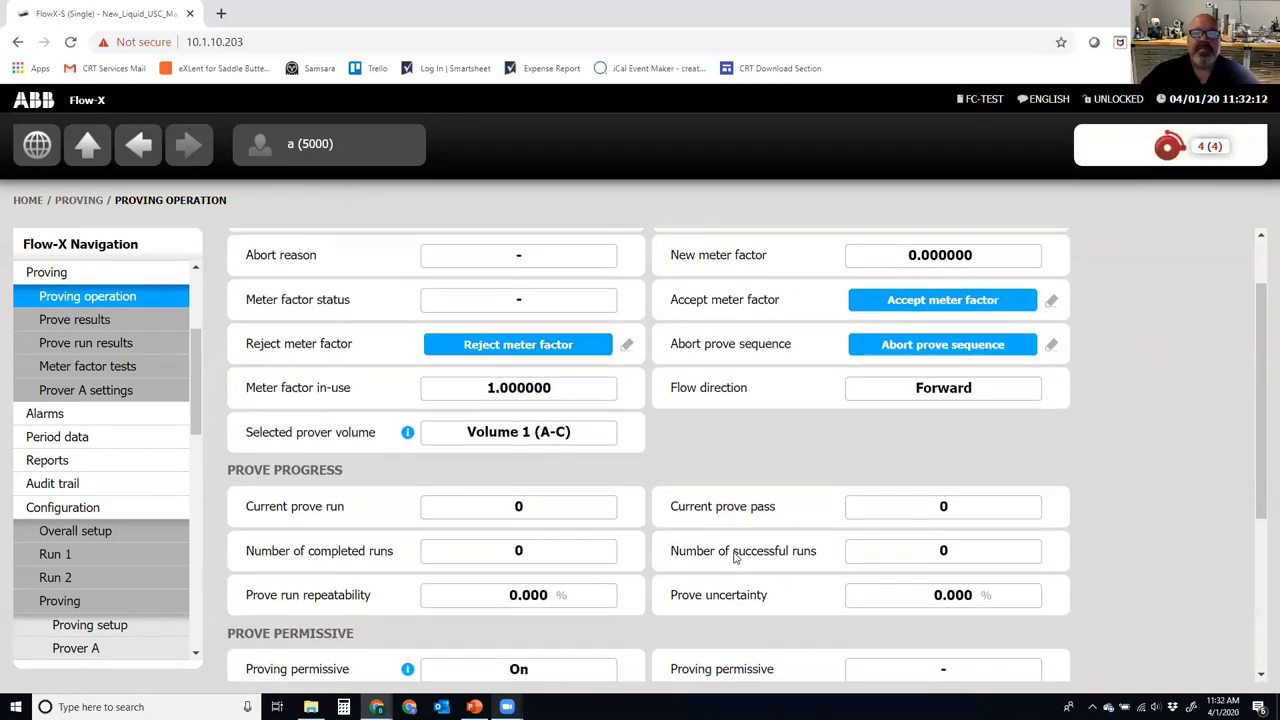
{"action": "scroll", "coordinate": [734, 558], "scroll_direction": "down", "scroll_amount": 1}
{"action": "scroll", "coordinate": [734, 558], "scroll_direction": "down", "scroll_amount": 3}
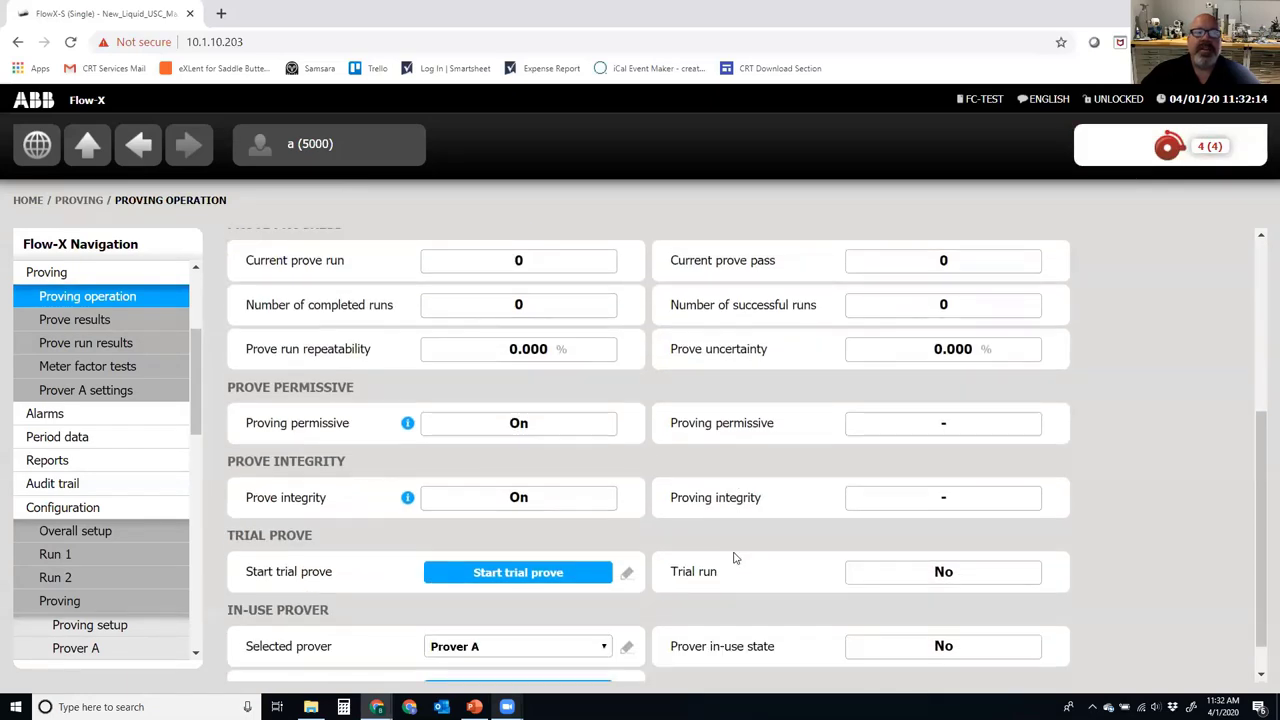
{"action": "scroll", "coordinate": [732, 558], "scroll_direction": "up", "scroll_amount": 6}
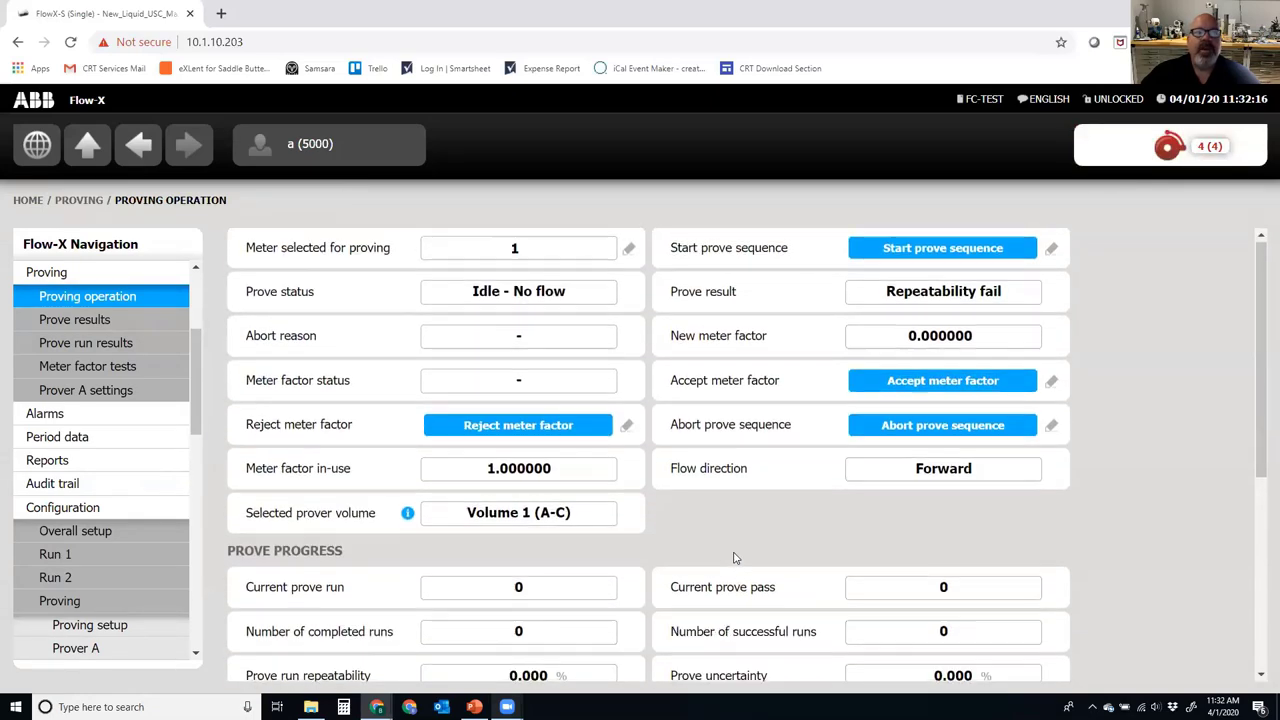
{"action": "scroll", "coordinate": [732, 558], "scroll_direction": "down", "scroll_amount": 6}
{"action": "left_click", "coordinate": [520, 610]}
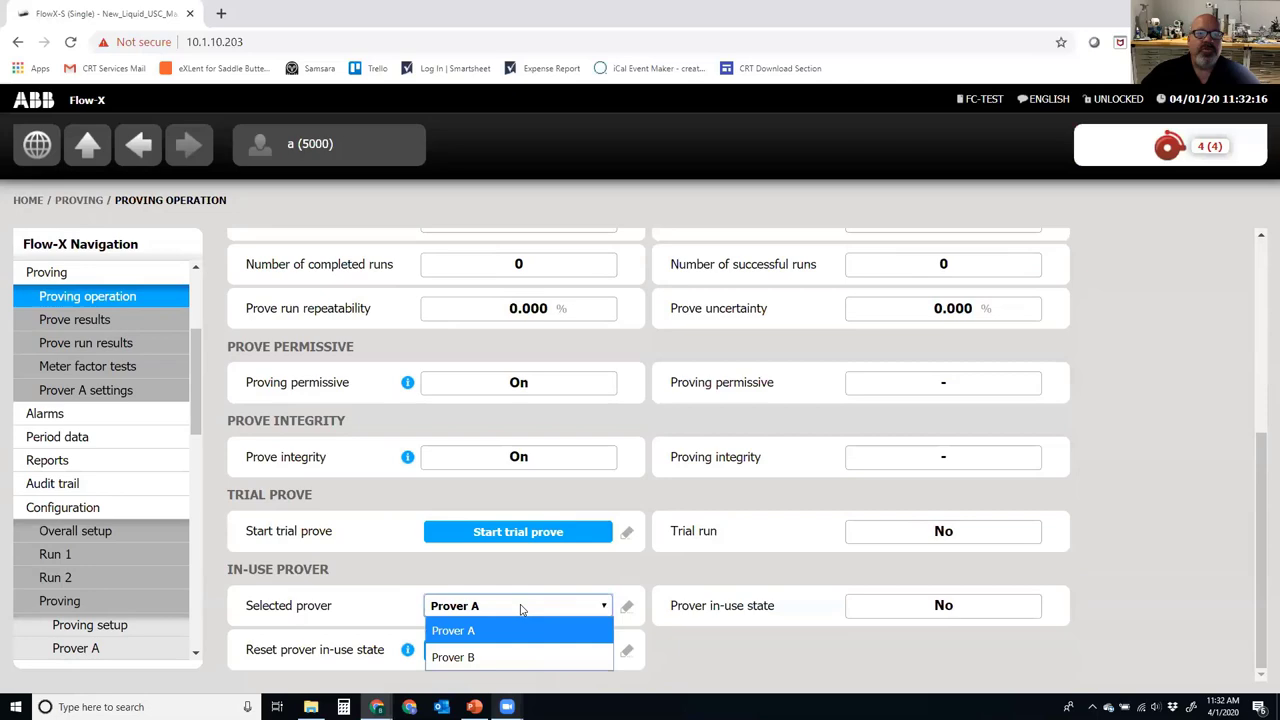
{"action": "left_click", "coordinate": [664, 578]}
{"action": "scroll", "coordinate": [667, 575], "scroll_direction": "up", "scroll_amount": 5}
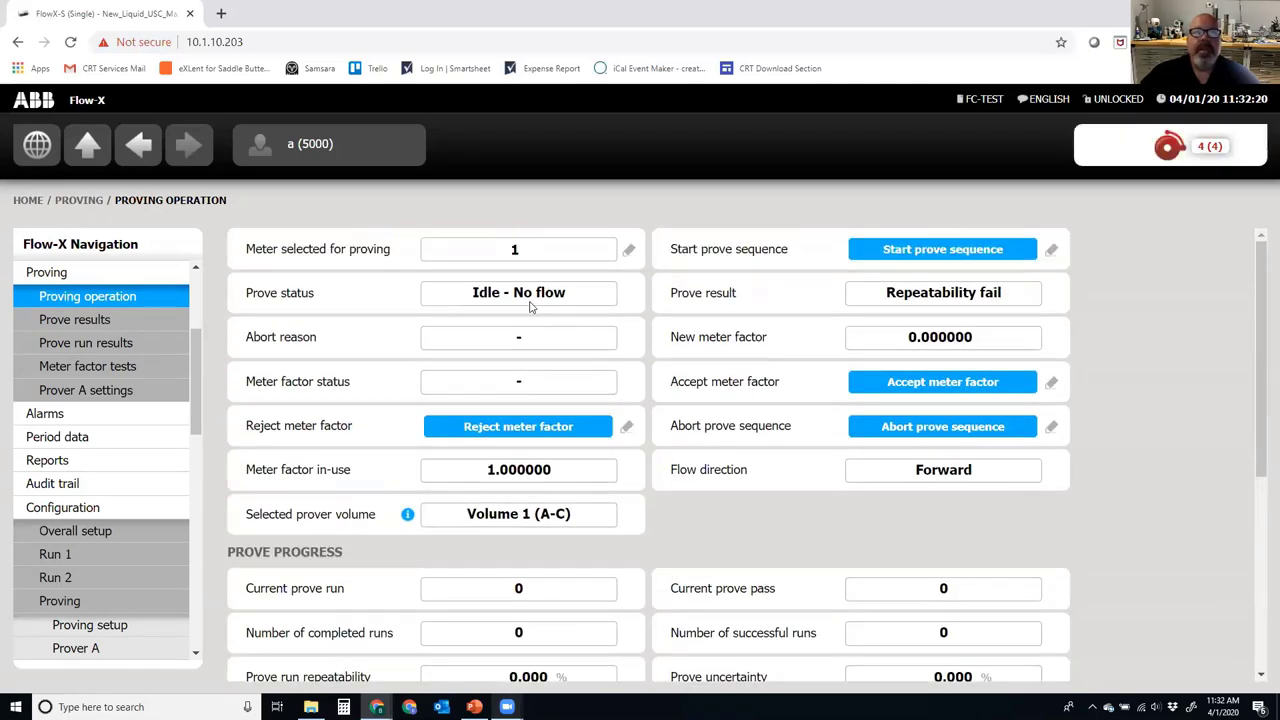